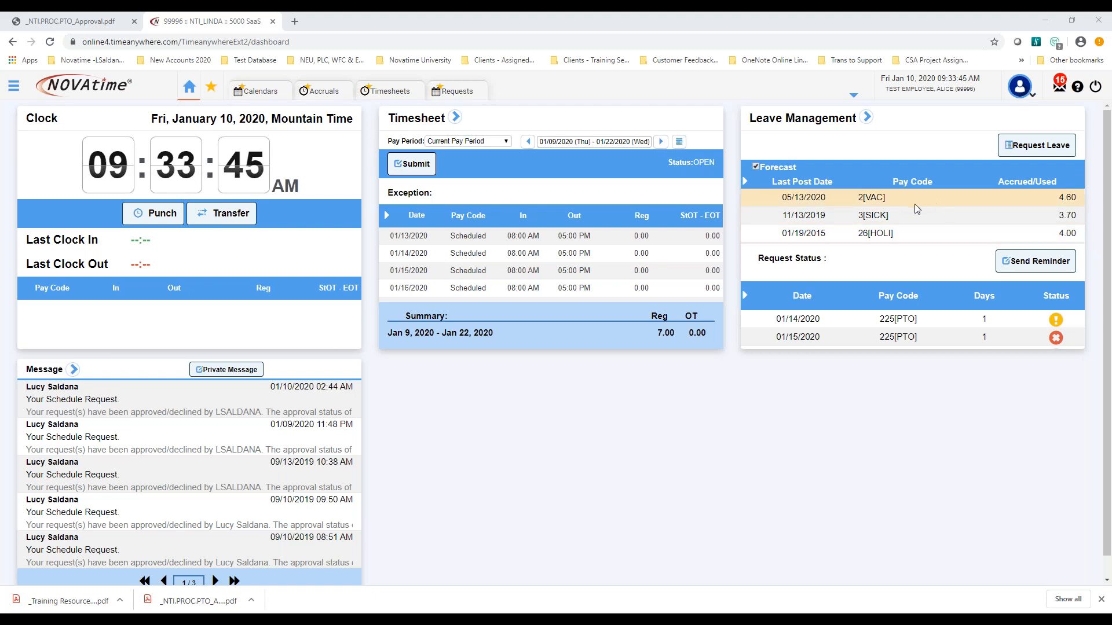
- Compare the leave balances with the accrual forecast switched off and back on
left_click(756, 167)
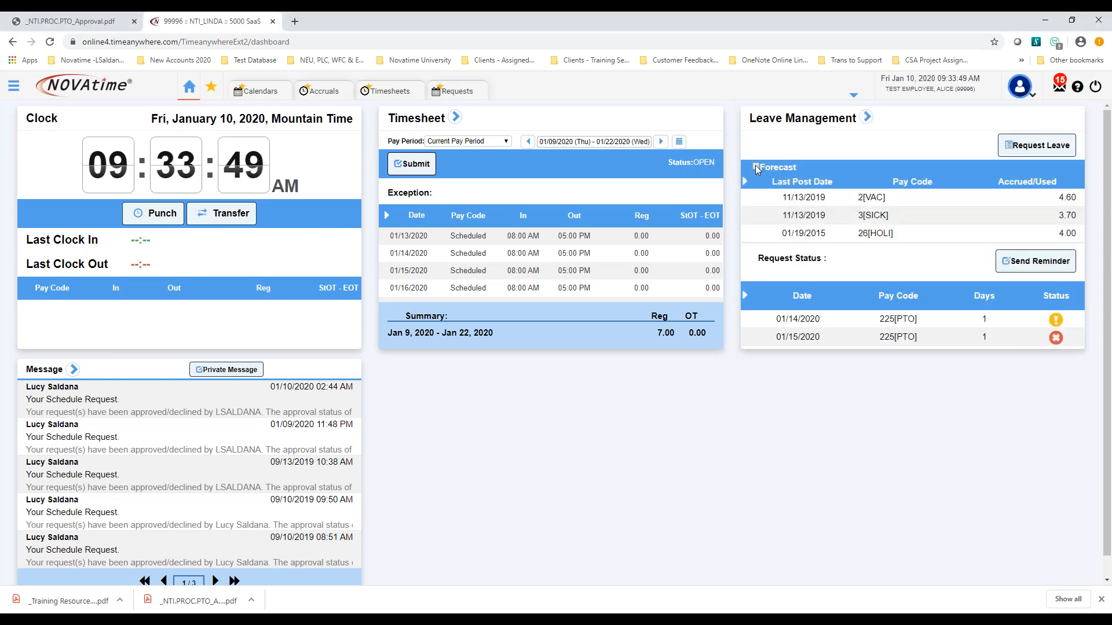
left_click(756, 167)
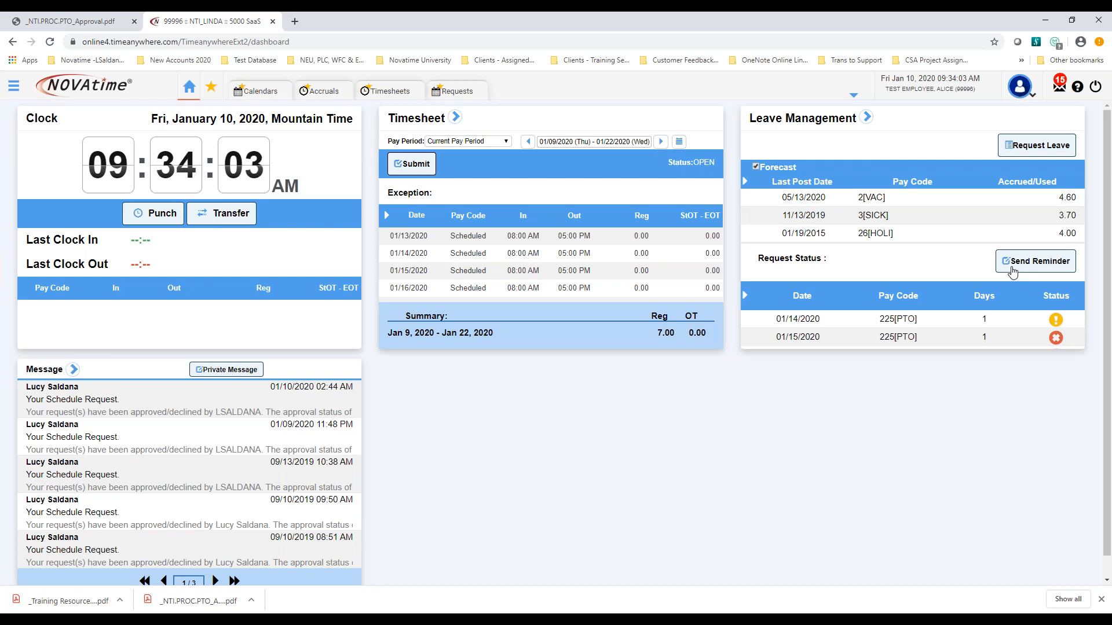
- View the reminder message form for the supervisor, exit it without sending, and check the status of the 01/14/2020 request
left_click(1046, 271)
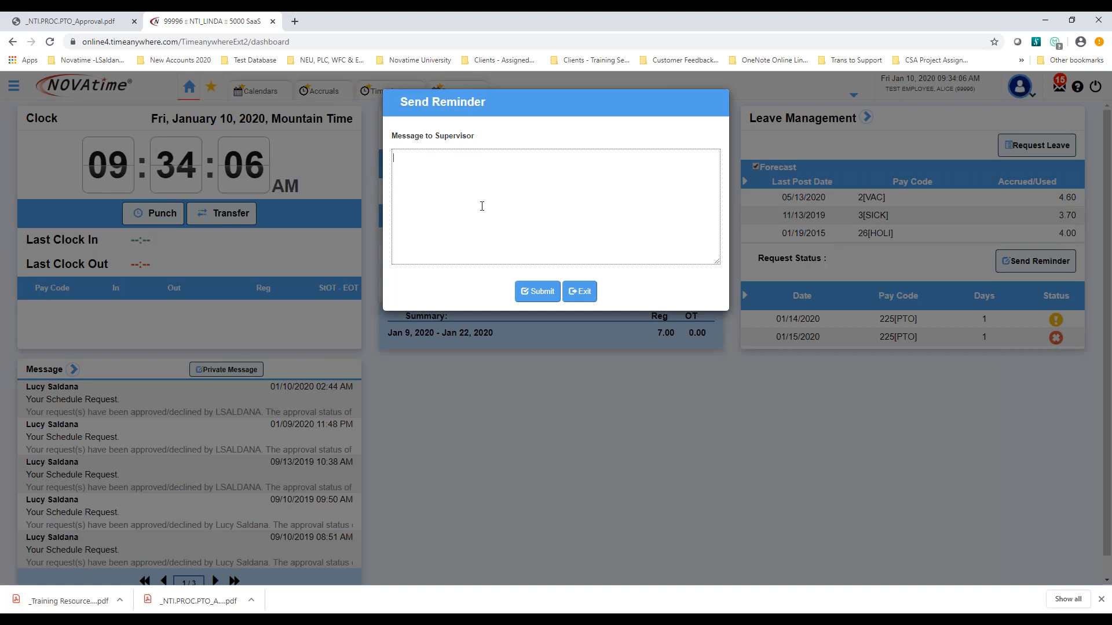
left_click(481, 206)
left_click(579, 293)
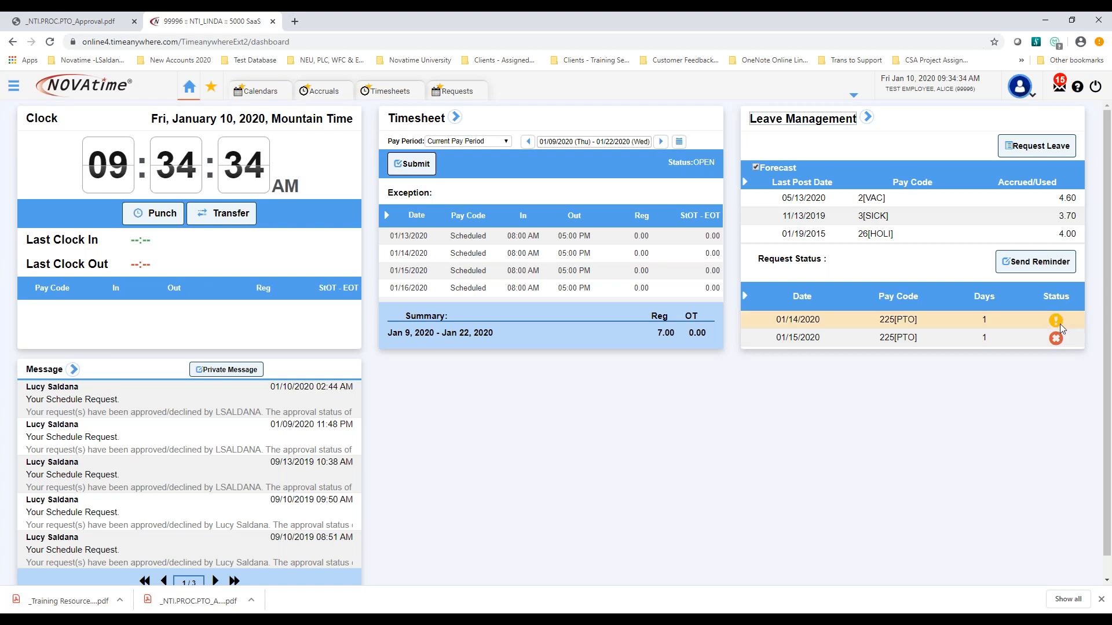
mouse_move(1059, 324)
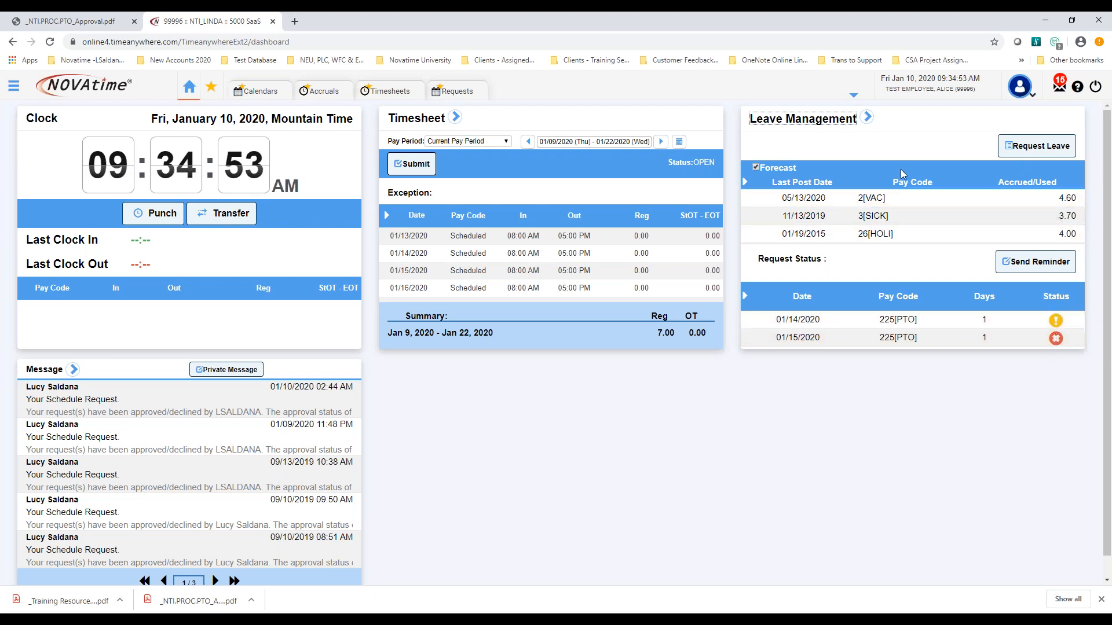
- Start a leave request using the Paid Time Off template and make it a multi-day request
left_click(1023, 147)
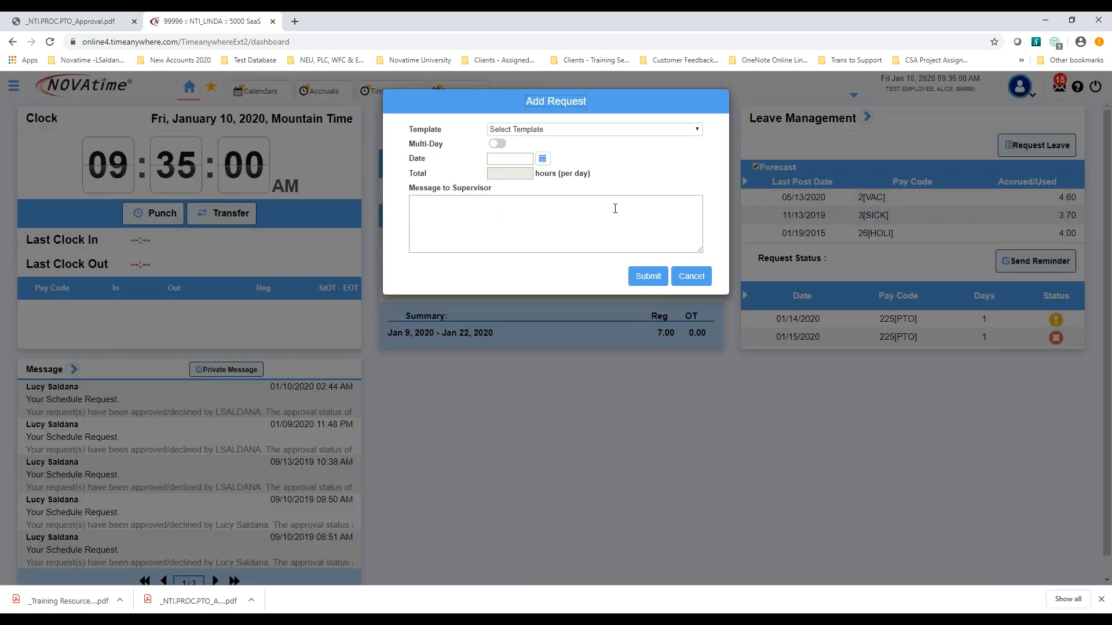
left_click(697, 130)
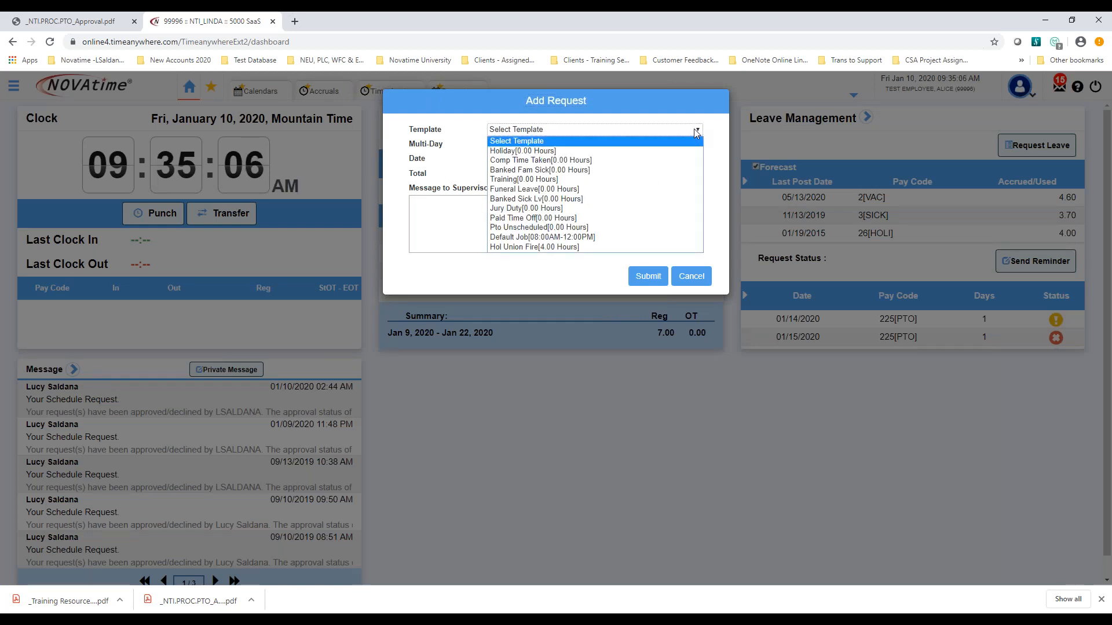
left_click(532, 219)
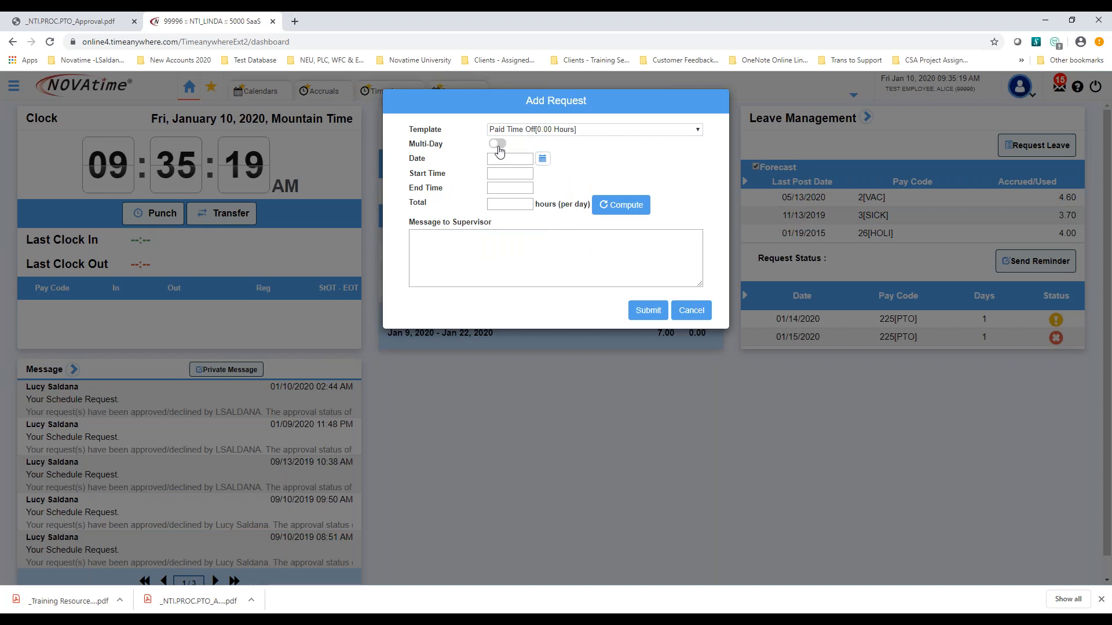
left_click(542, 160)
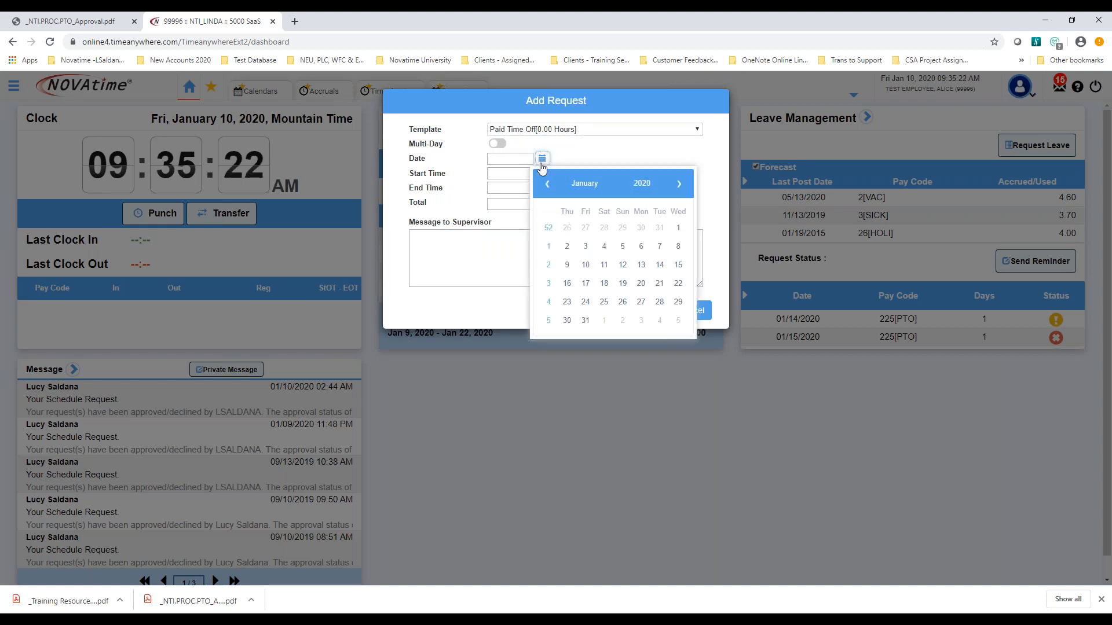
left_click(540, 163)
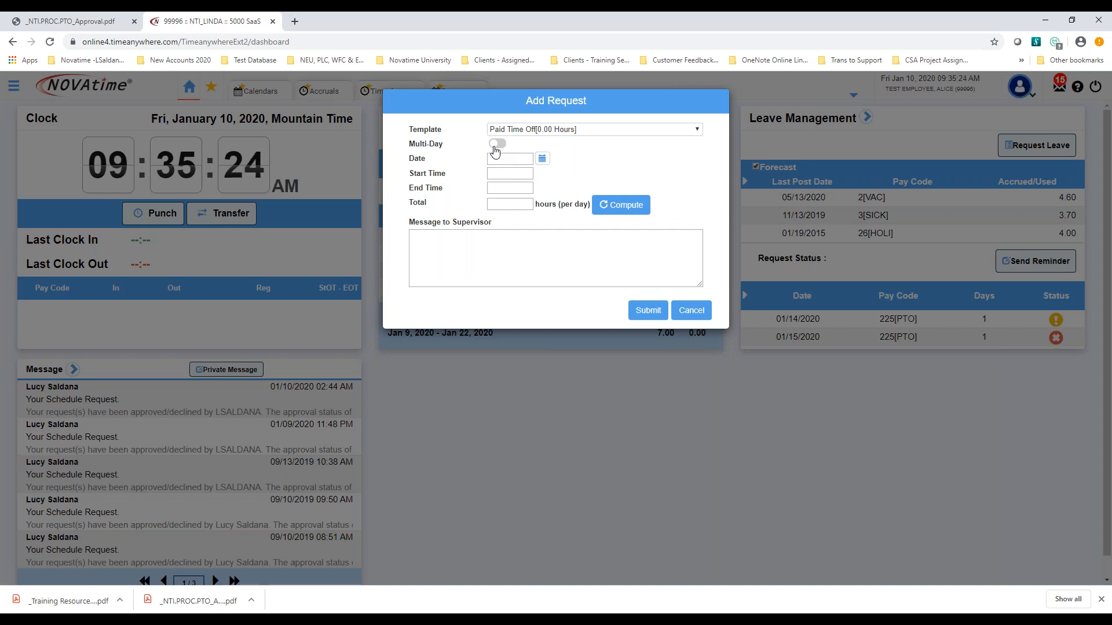
left_click(496, 144)
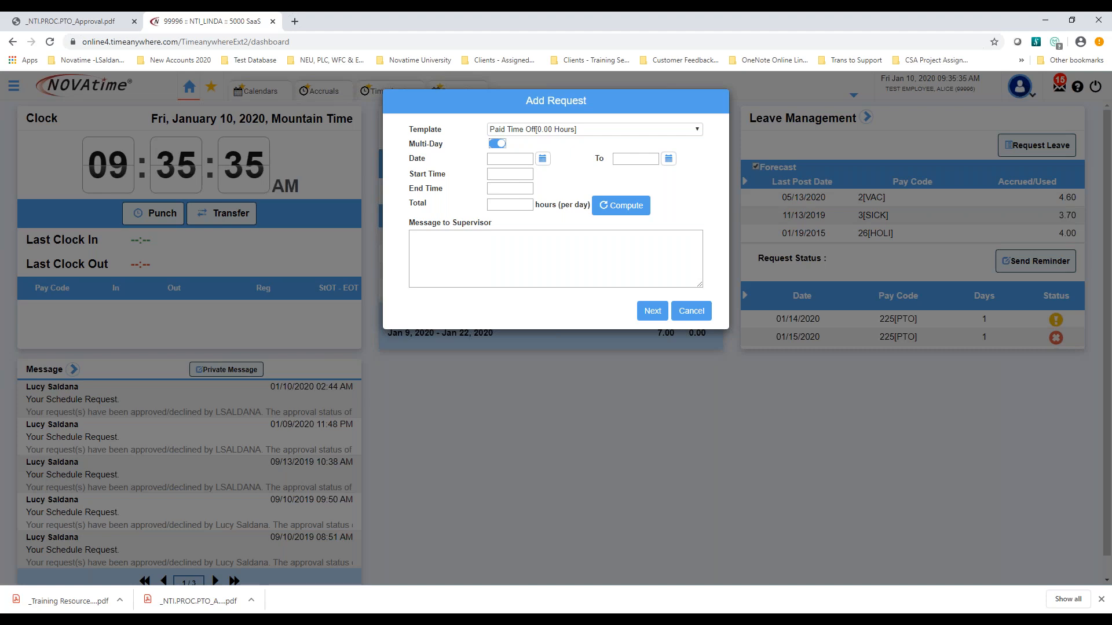
- Set the leave request's date range from 02/24/2020 to 02/25/2020
left_click(543, 161)
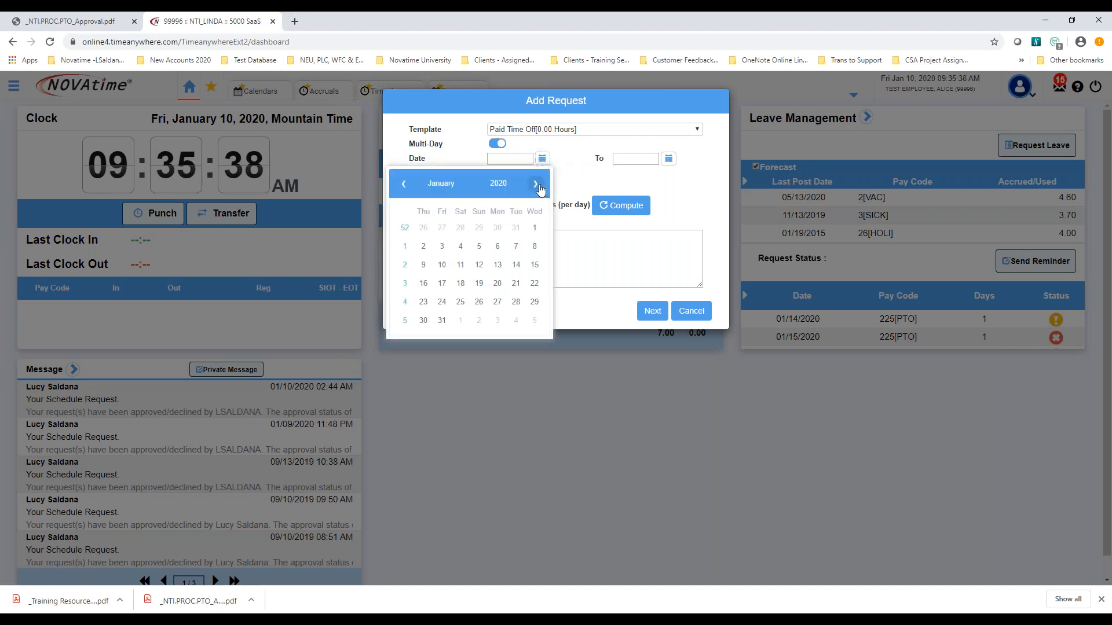
left_click(537, 186)
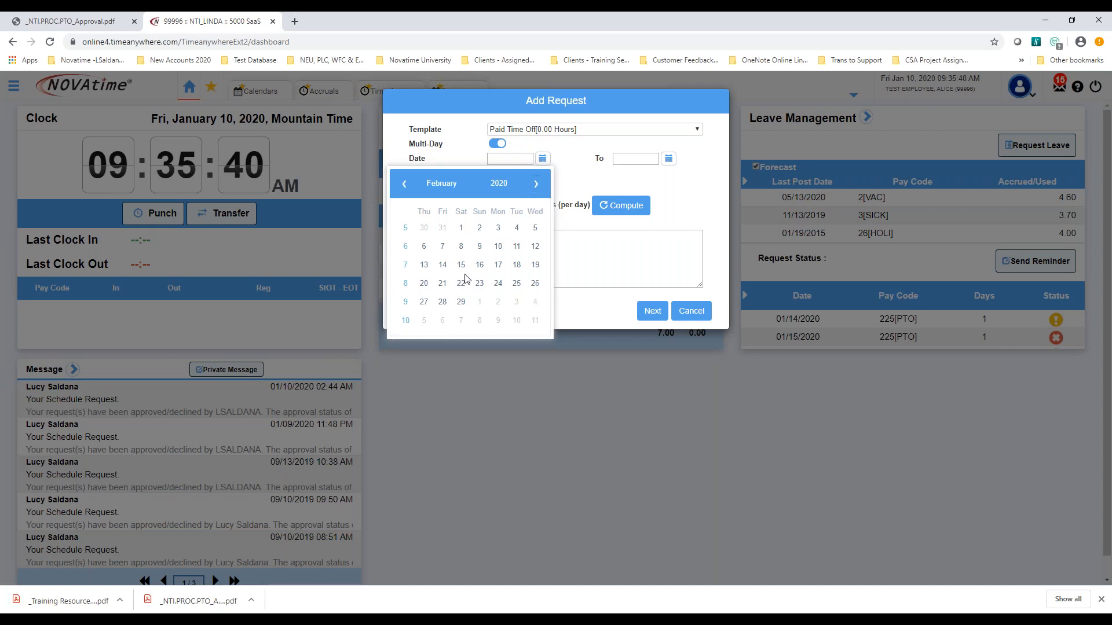
left_click(498, 285)
left_click(668, 160)
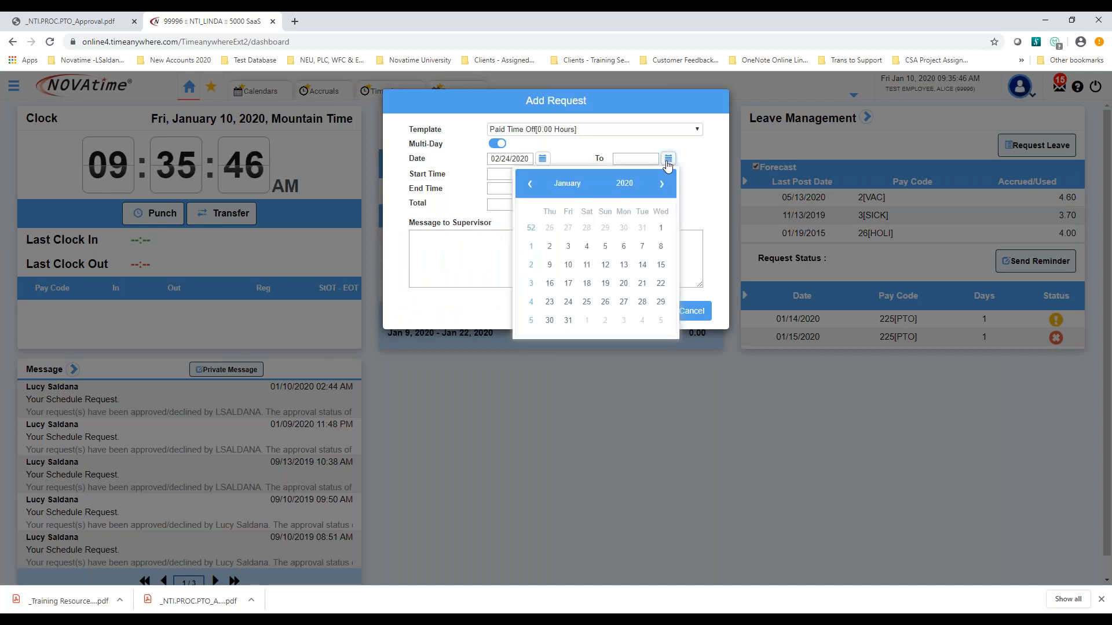
left_click(661, 184)
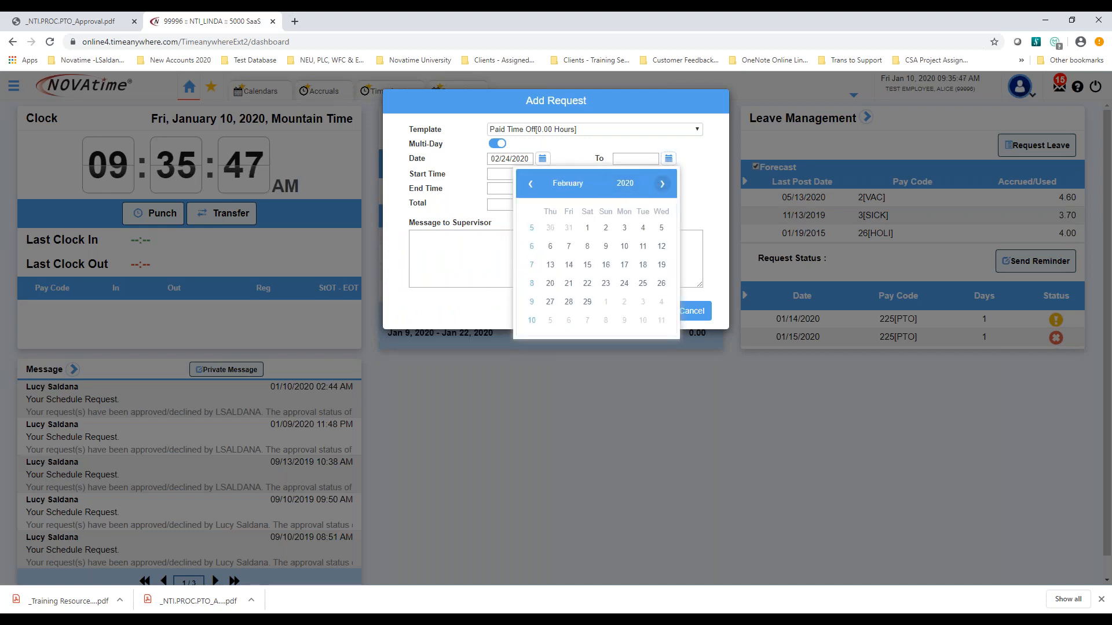
left_click(643, 285)
- Set the total to 8 hours per day and submit the paid time off request
left_click(512, 219)
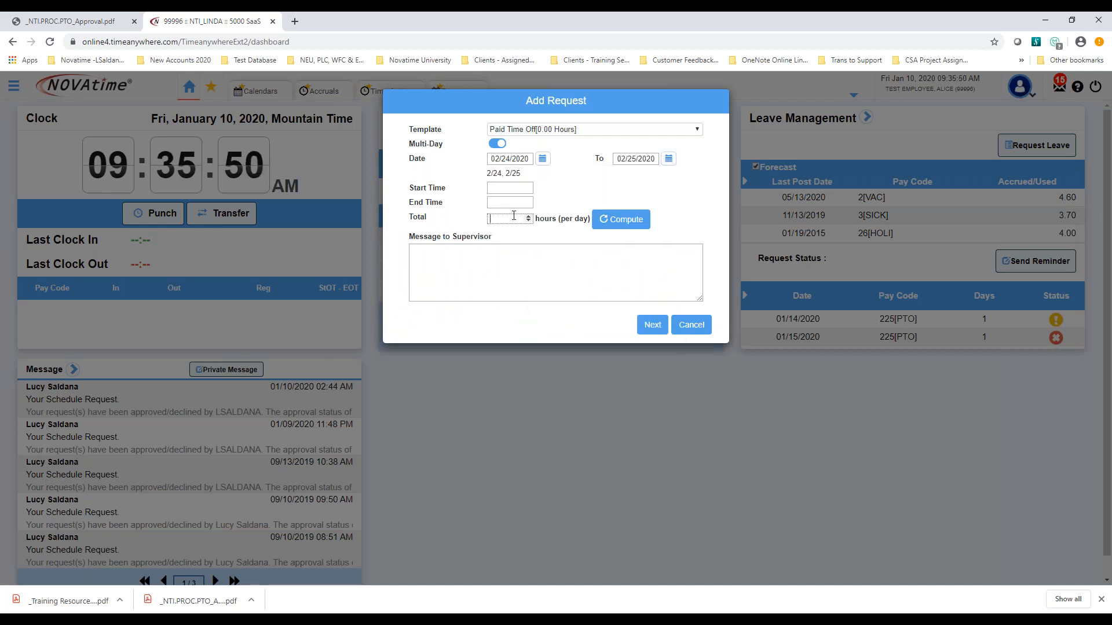
type("8")
left_click(527, 280)
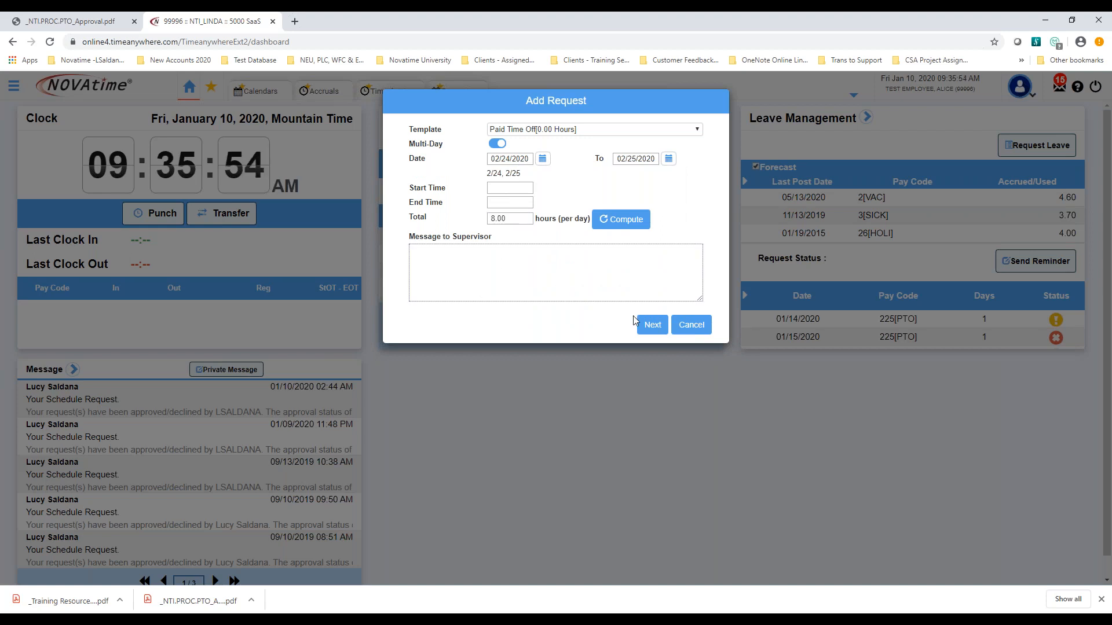
left_click(650, 325)
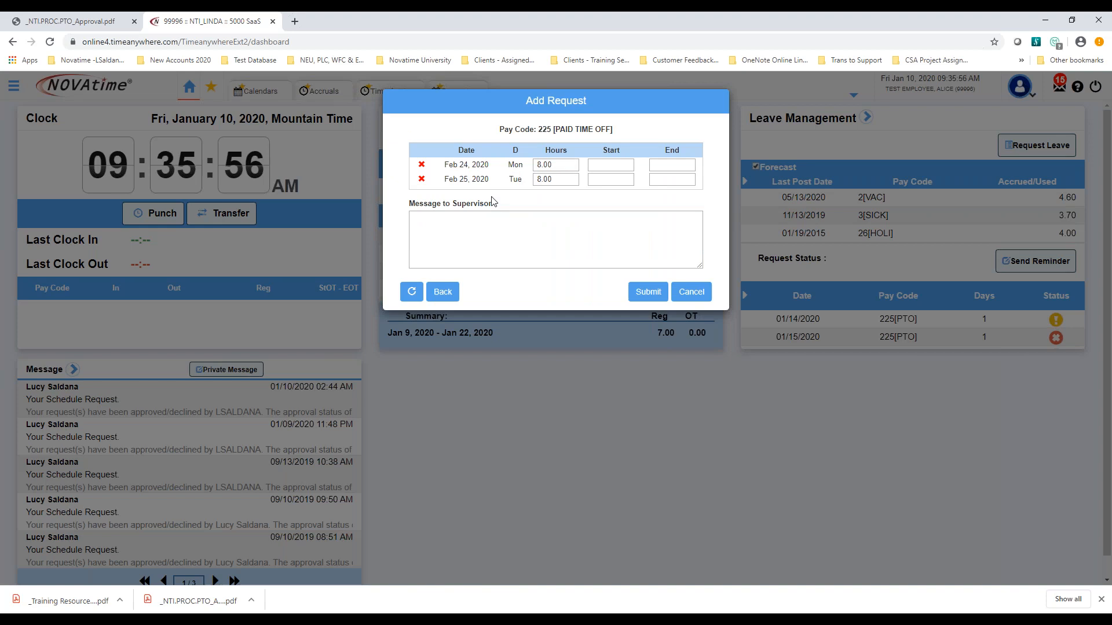
left_click(643, 294)
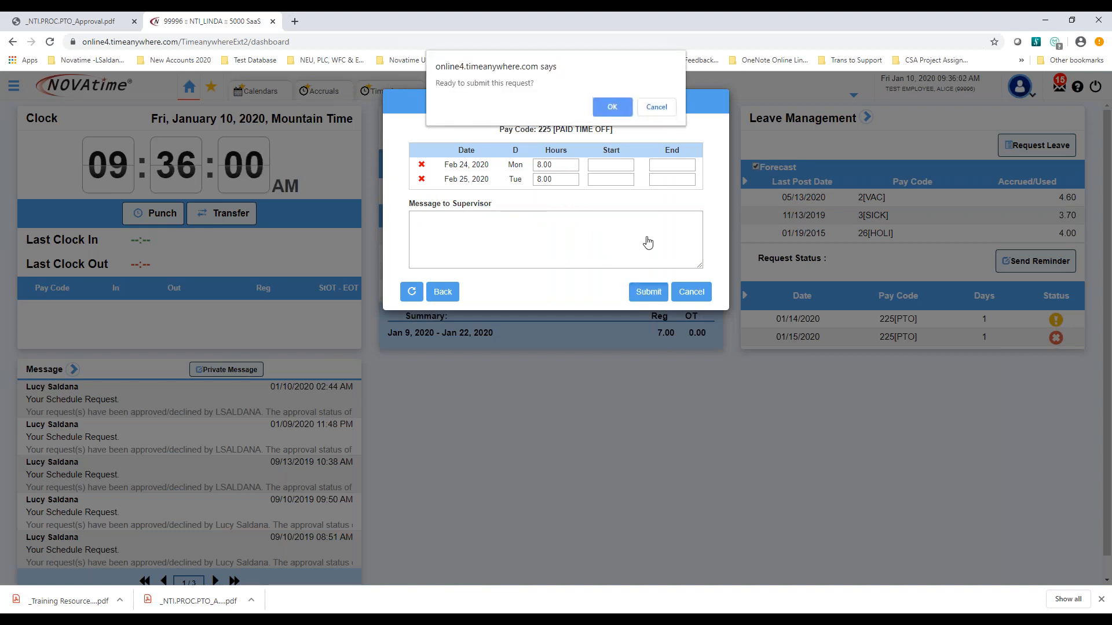
left_click(613, 109)
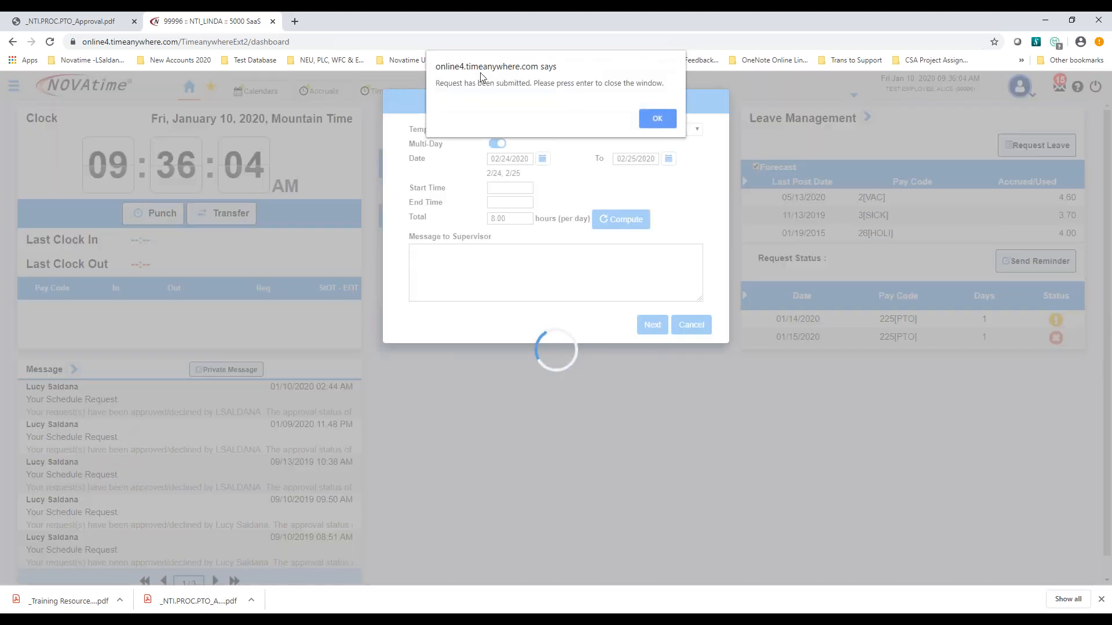
left_click(656, 120)
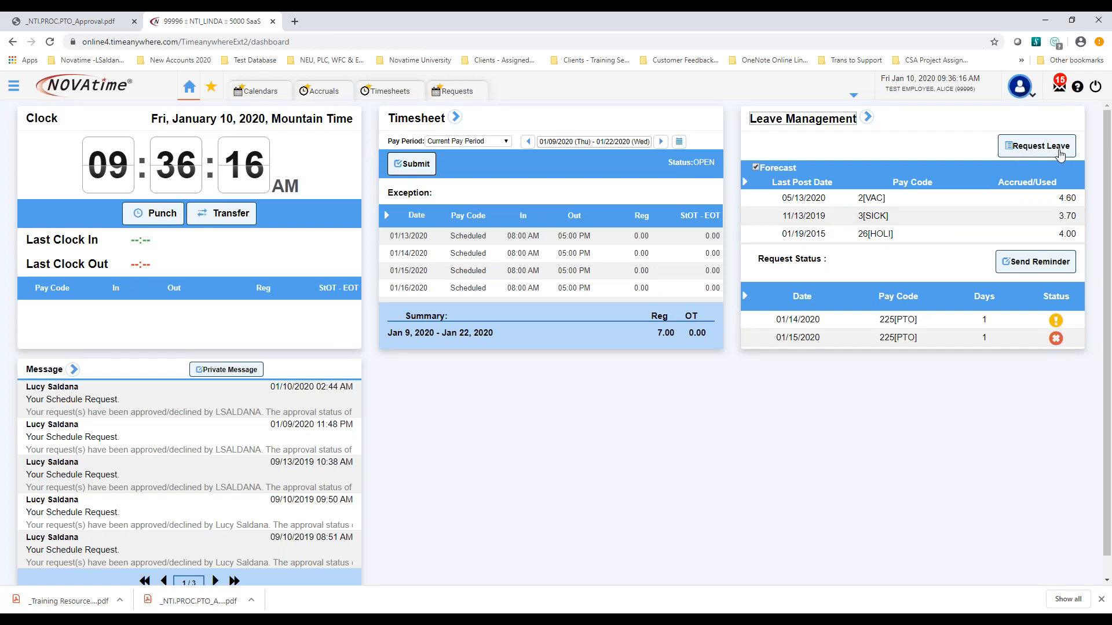
- Open the full leave requests page and view the details of the January and February requests on the calendar
left_click(867, 118)
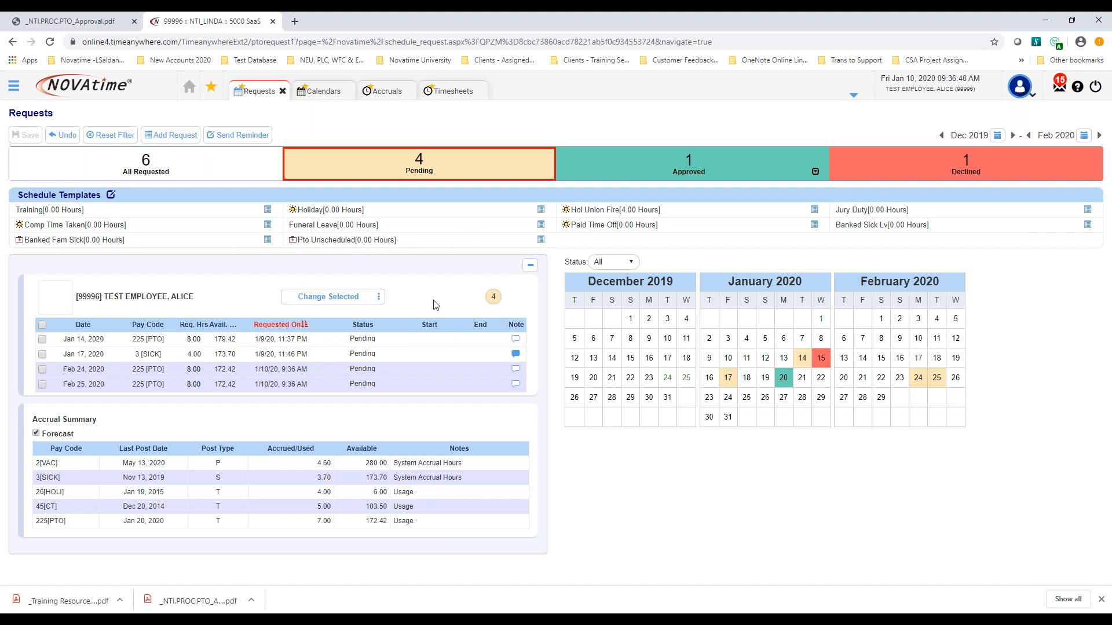
left_click(1094, 527)
mouse_move(804, 358)
mouse_move(919, 386)
mouse_move(920, 366)
- Cancel the pending sick leave request on Jan 17, 2020 from the calendar and save the change
mouse_move(729, 381)
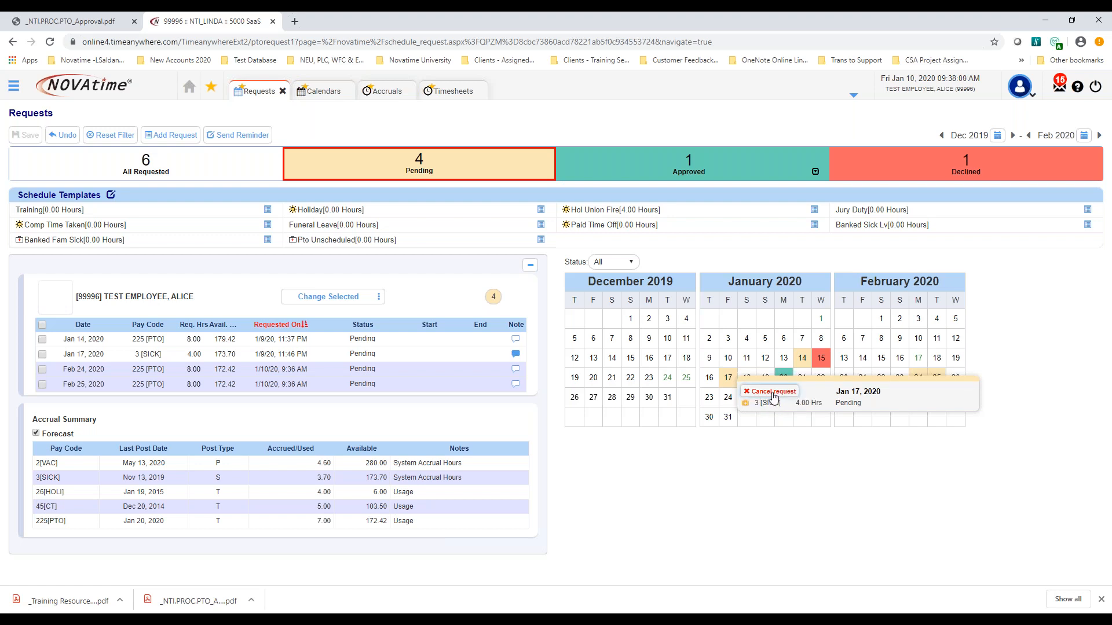
left_click(774, 396)
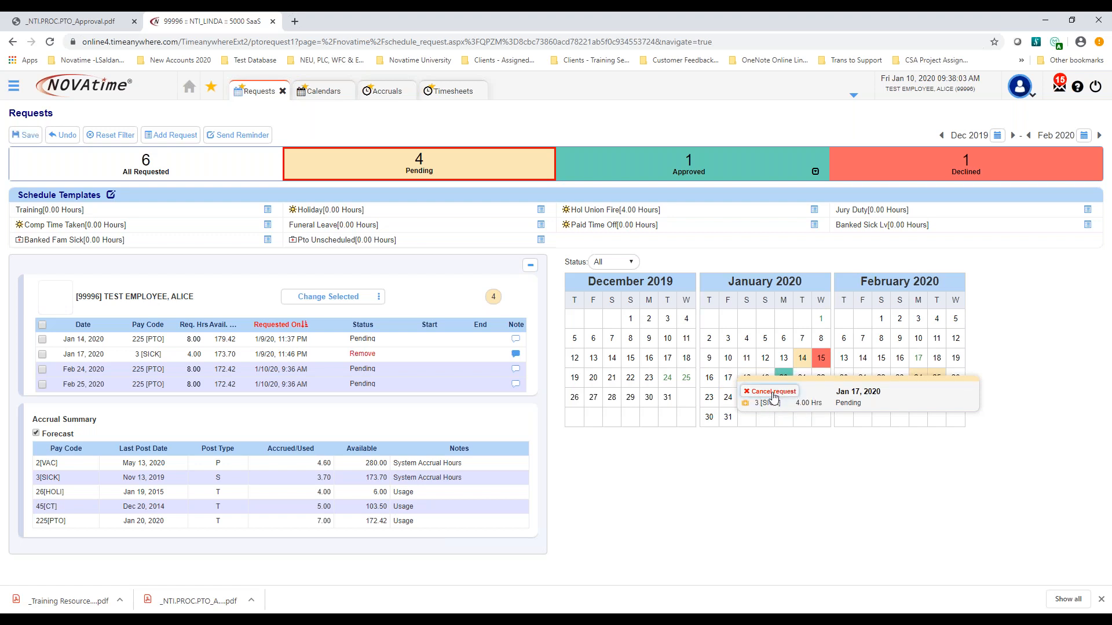
left_click(32, 134)
left_click(624, 119)
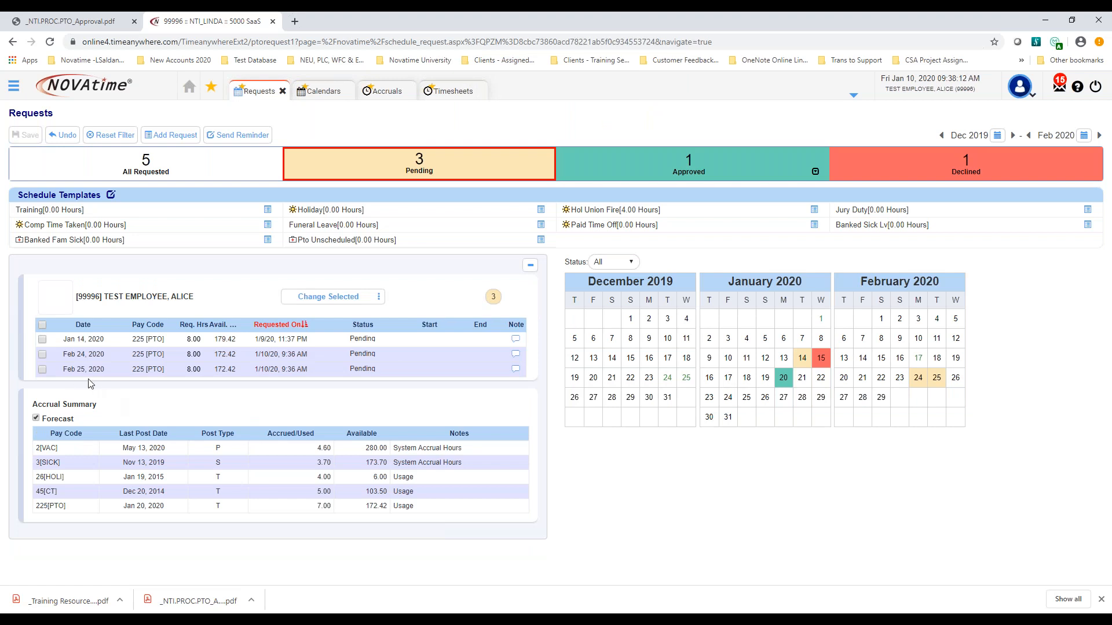
- Set the requested hours of the pending Jan 14, 2020 PTO request to 4 and save the change
left_click(42, 339)
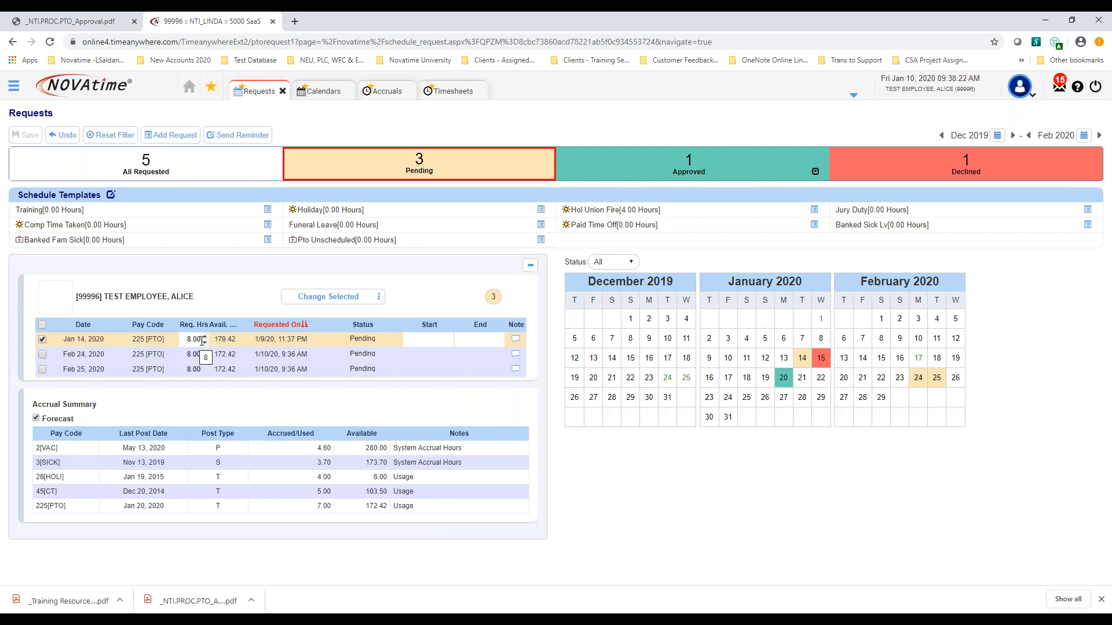
left_click(192, 339)
type("4.0")
double_click(203, 340)
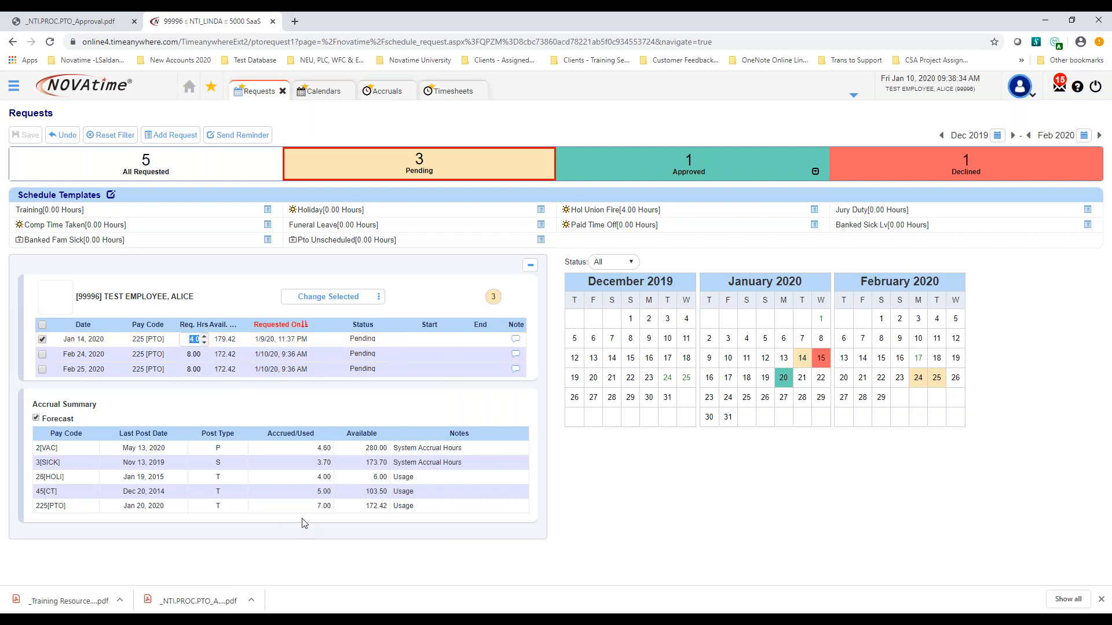
left_click(272, 306)
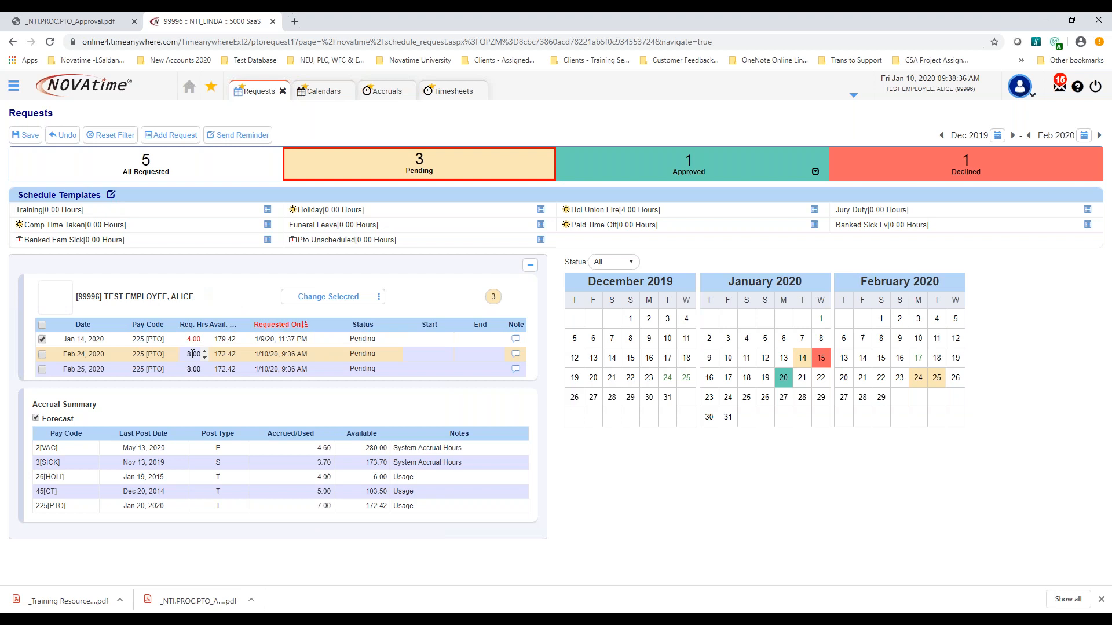
left_click(28, 135)
left_click(614, 120)
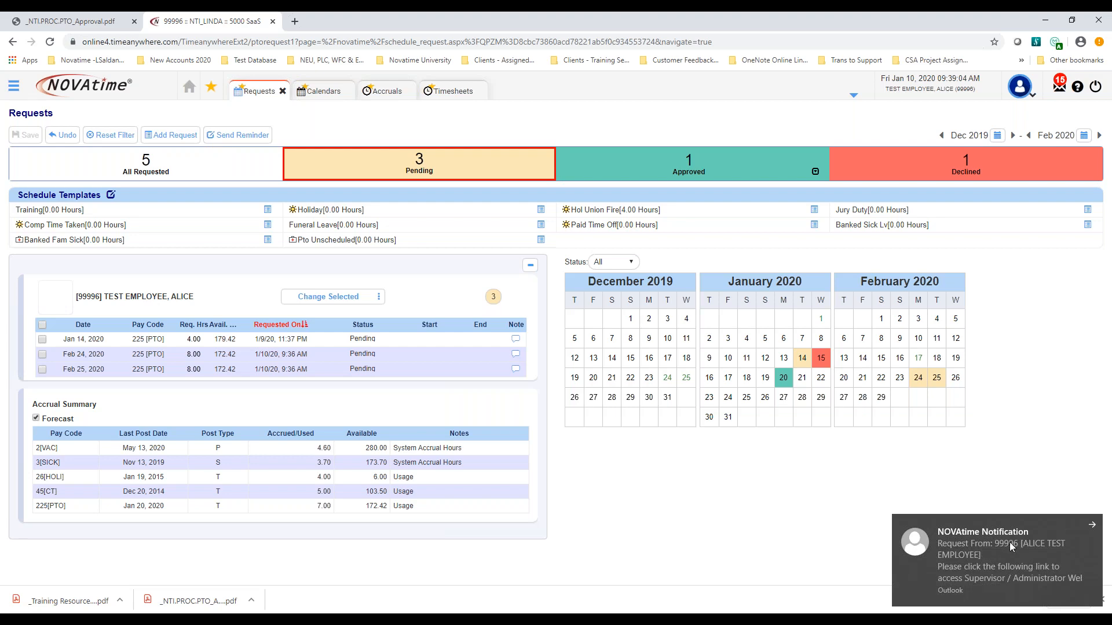
- Open the NOVAtime notification e-mail in Outlook, read the paid time off request line, and close the message
left_click(1051, 556)
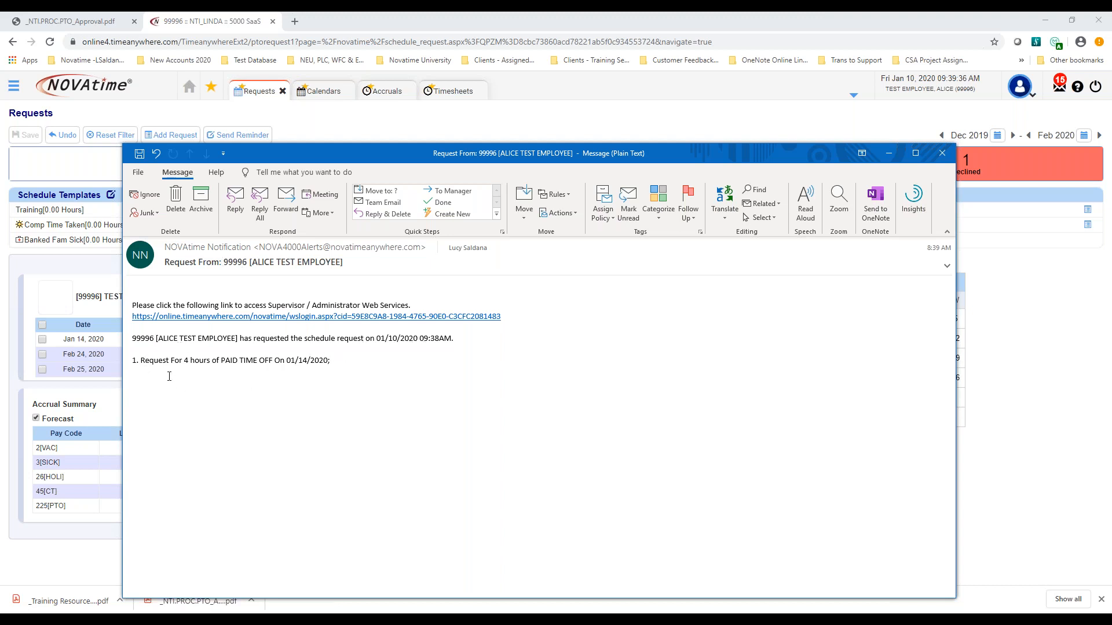
left_click_drag(186, 360, 348, 363)
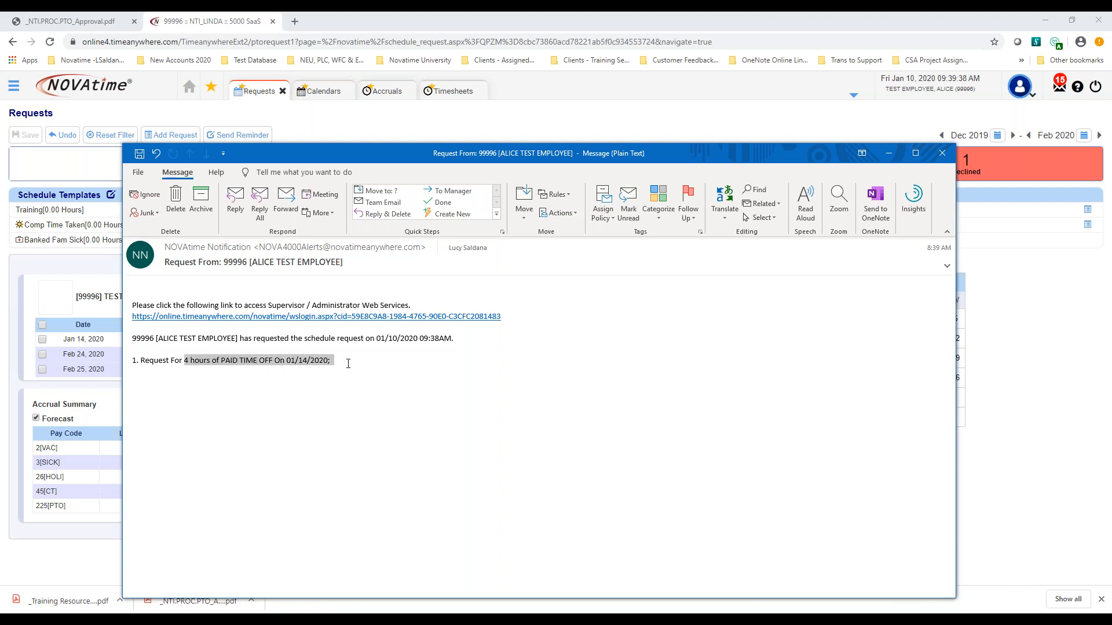
left_click(189, 384)
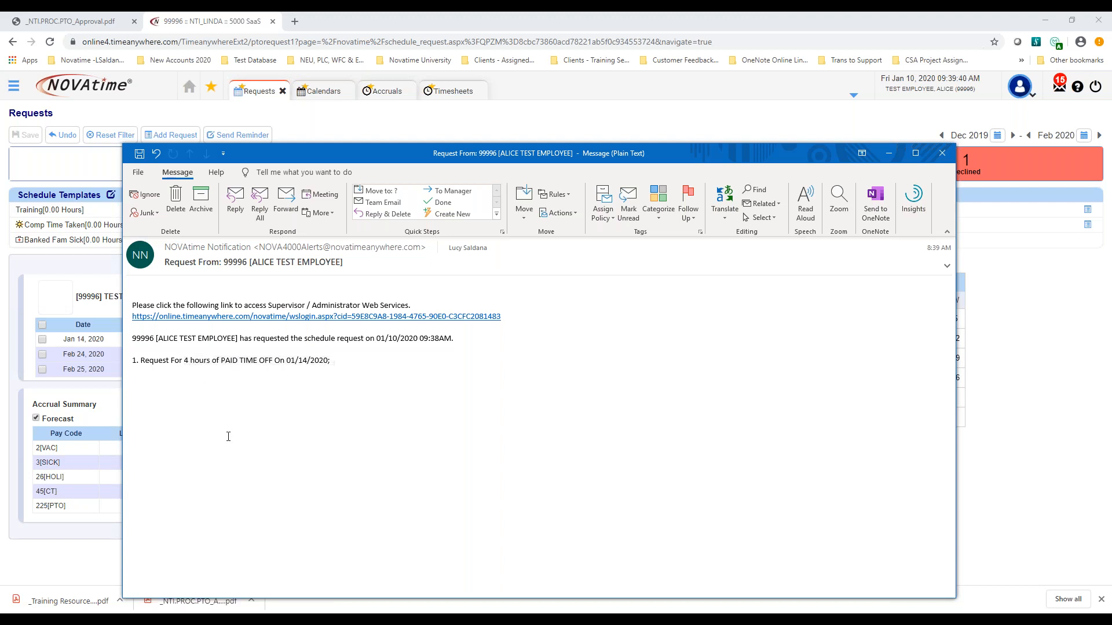
left_click(943, 154)
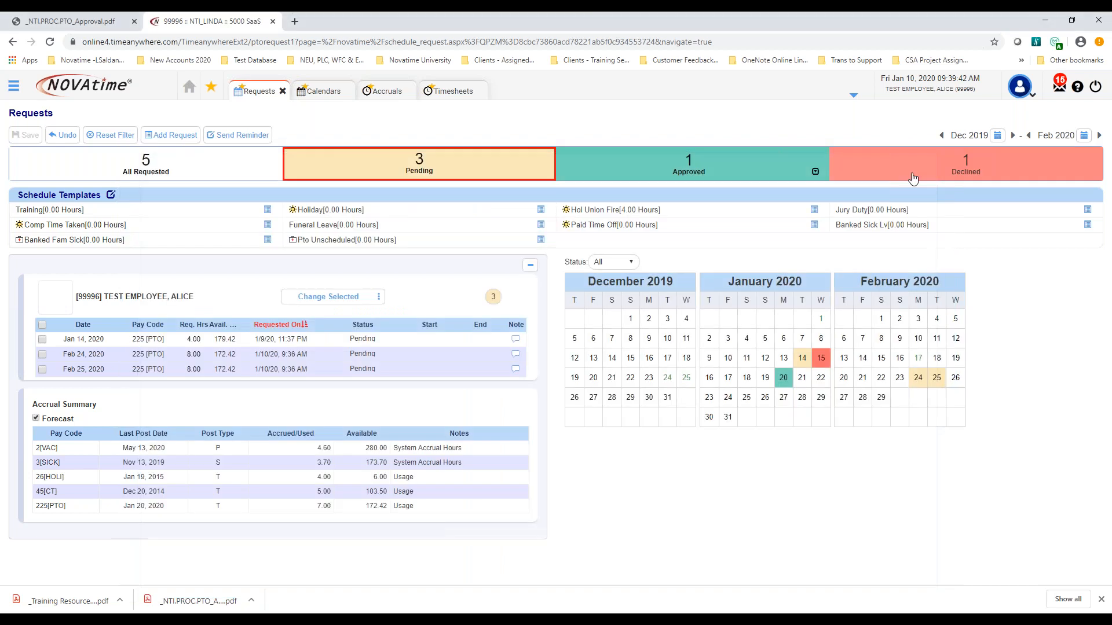
- Submit a single-day Jury Duty request for 01/17/2020 with 8.00 hours and the supervisor message "Jury Duty"
left_click(174, 139)
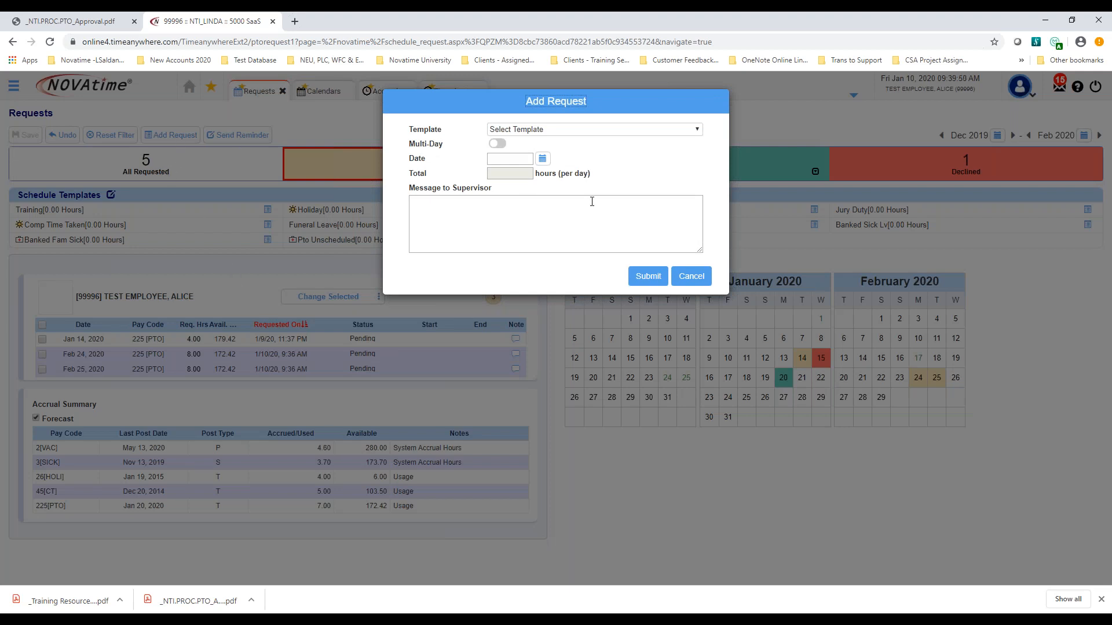
left_click(567, 134)
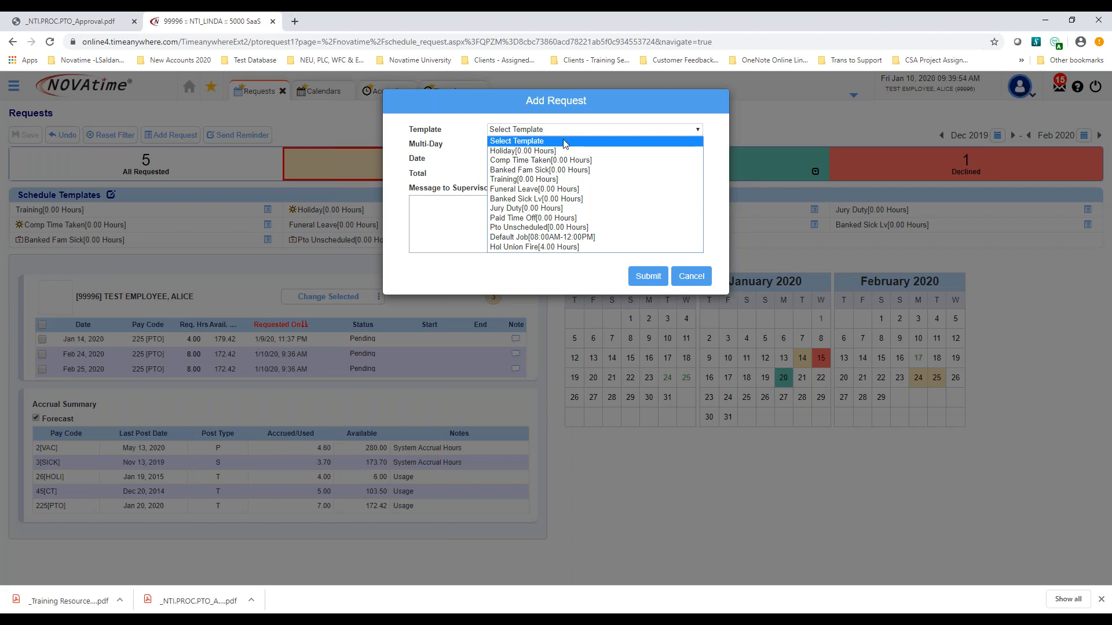
left_click(561, 209)
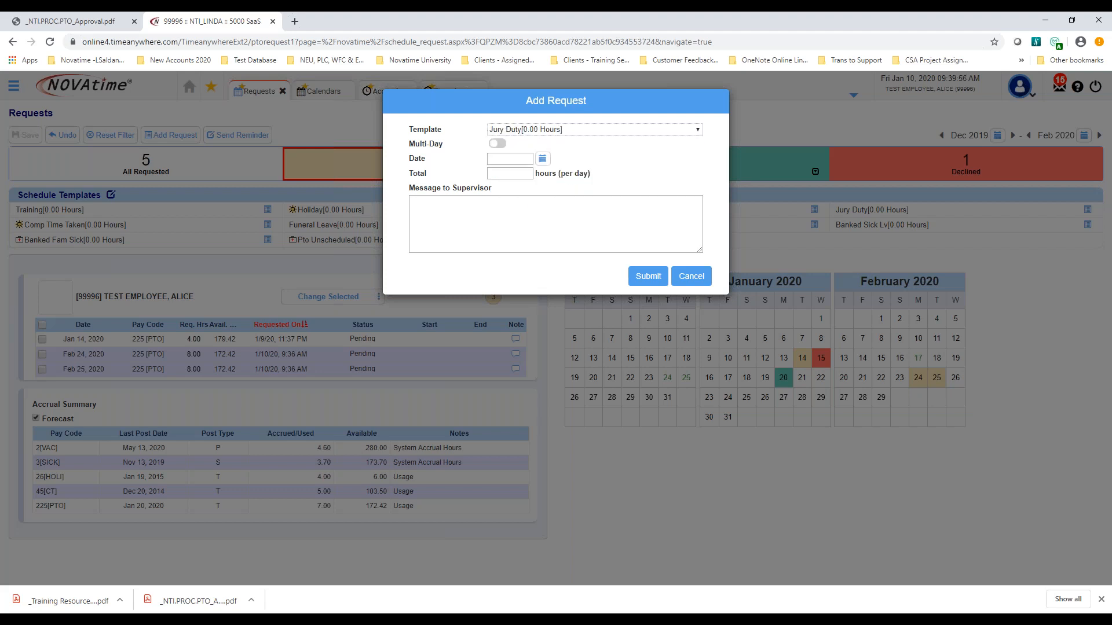
left_click(542, 158)
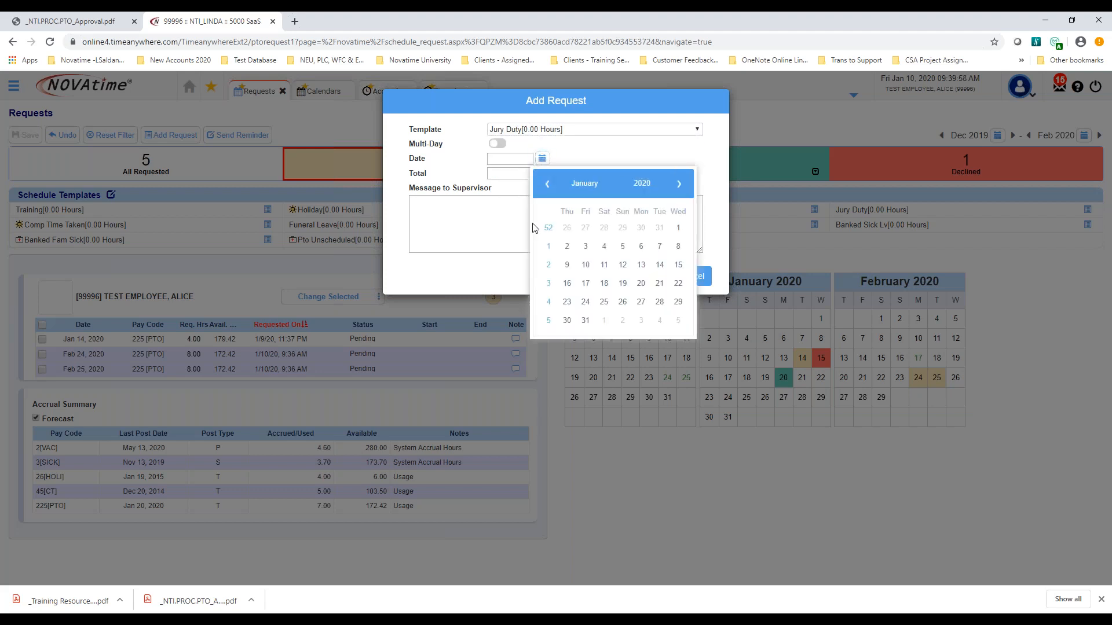
left_click(583, 287)
left_click(509, 174)
left_click(519, 224)
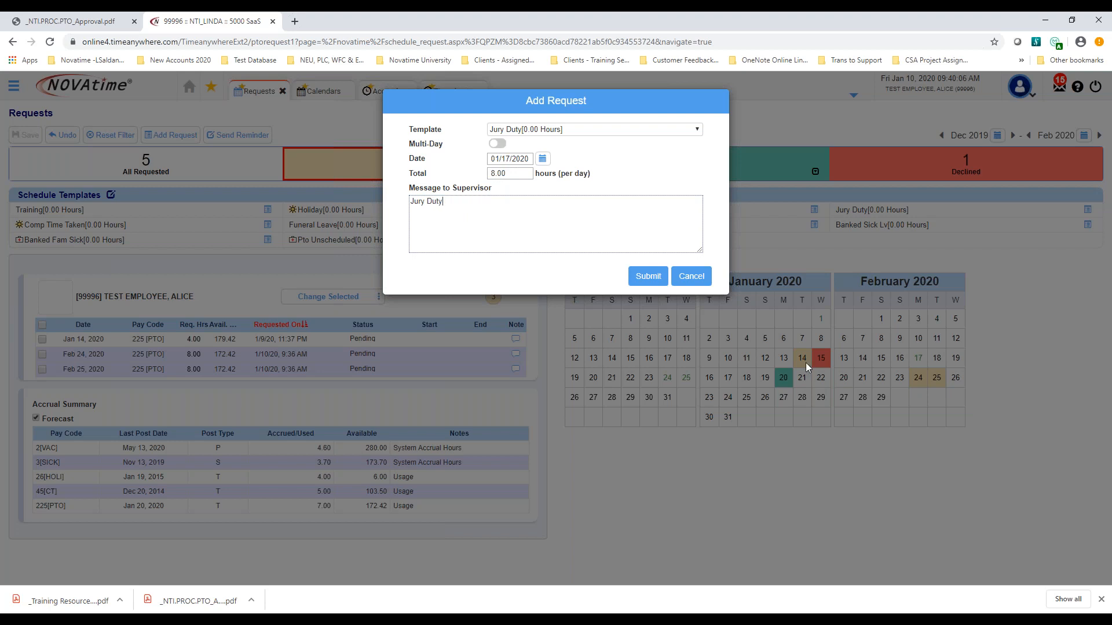
left_click(648, 276)
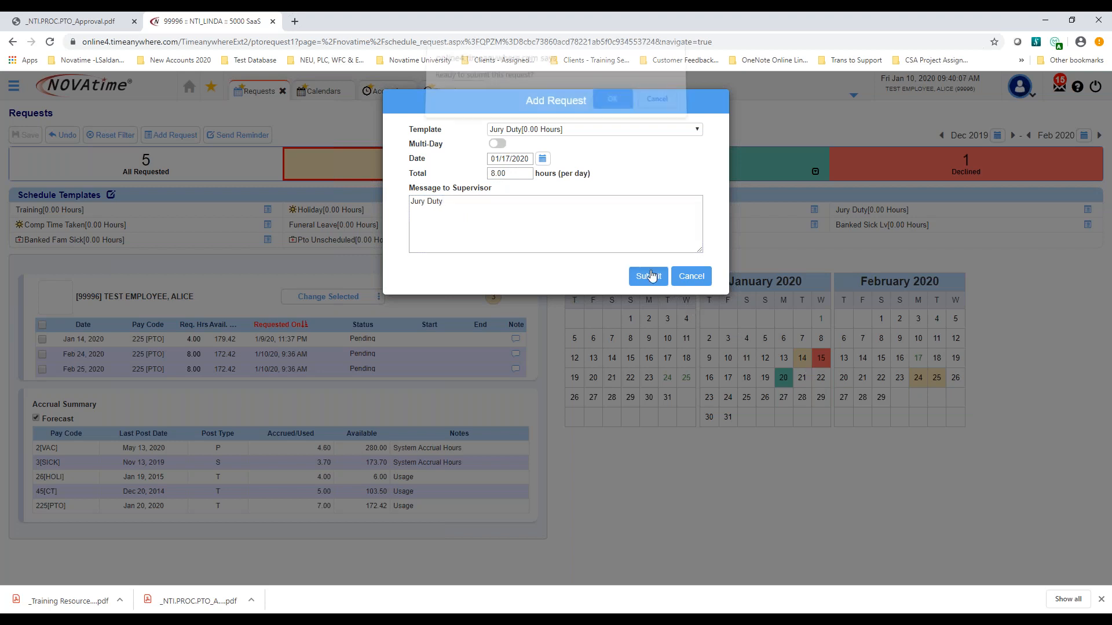
left_click(614, 107)
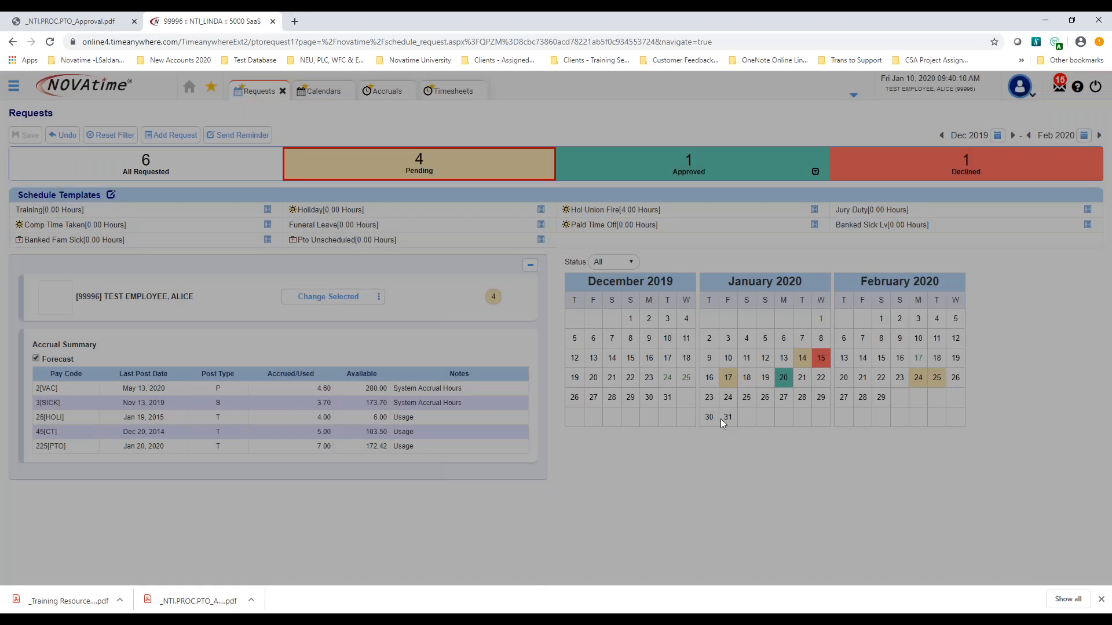
mouse_move(734, 384)
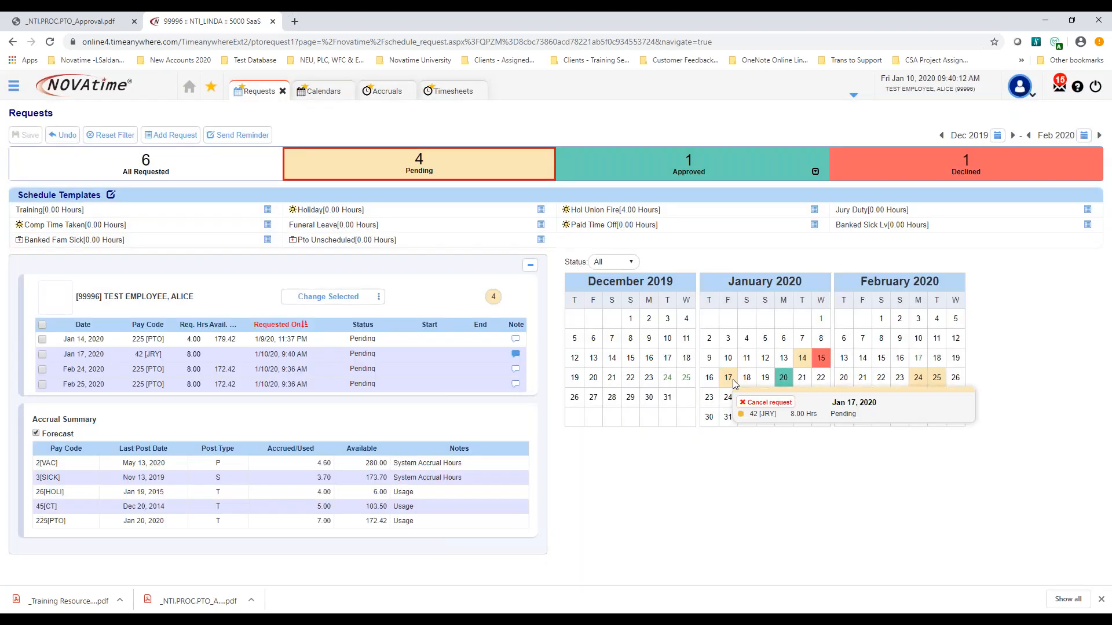
mouse_move(517, 358)
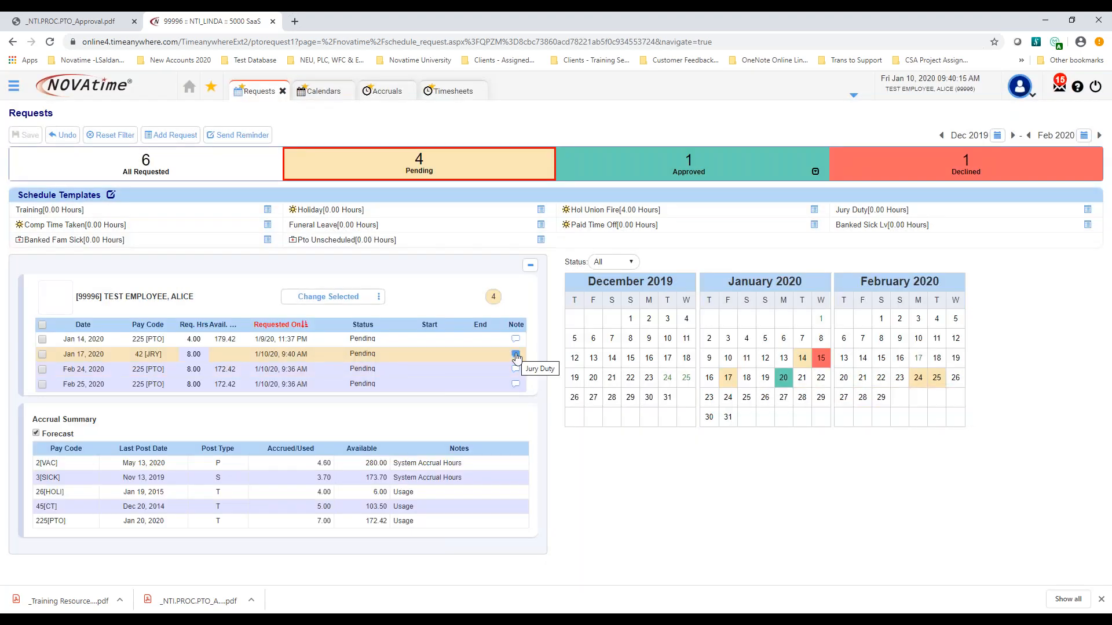
- Return to the dashboard, read the jury duty request line in the Outlook notification e-mail, and close the message
left_click(188, 88)
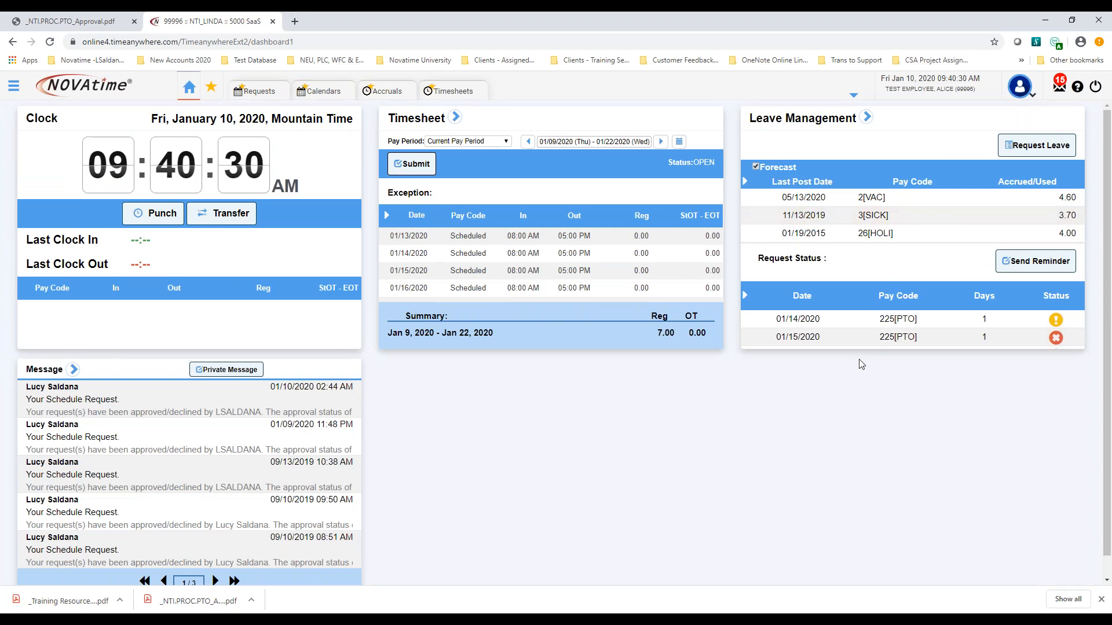
left_click(965, 556)
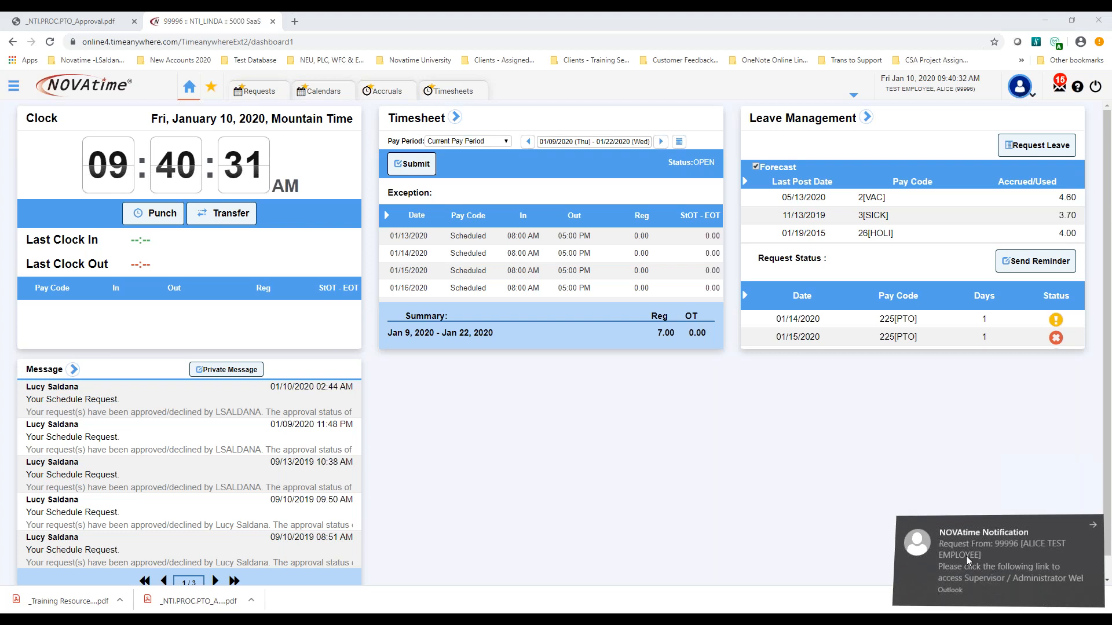
left_click_drag(196, 366, 148, 352)
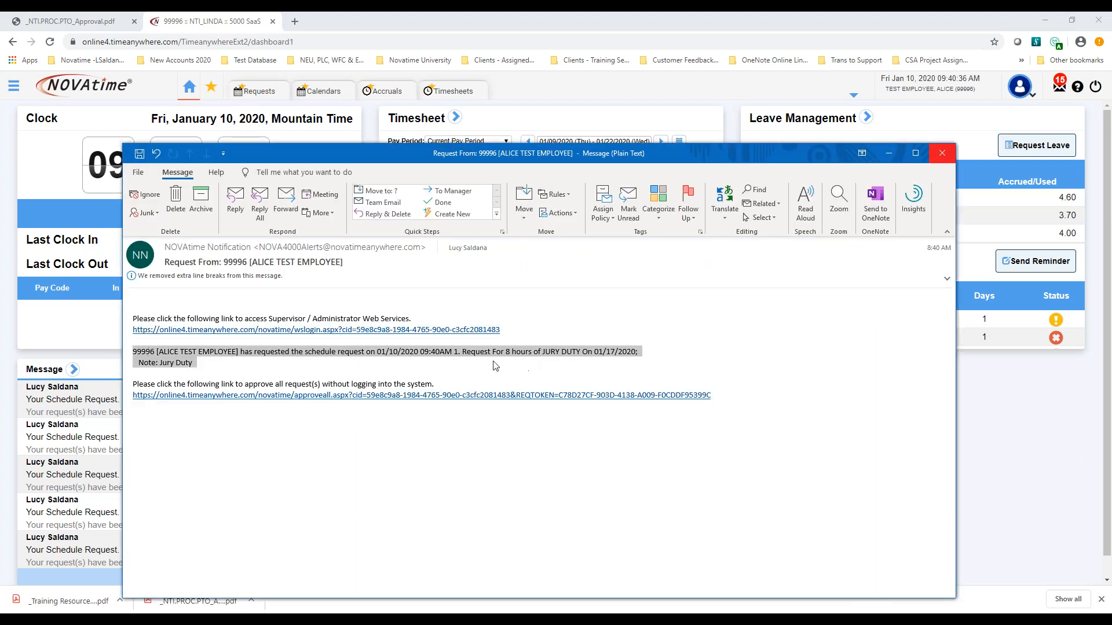
left_click(942, 153)
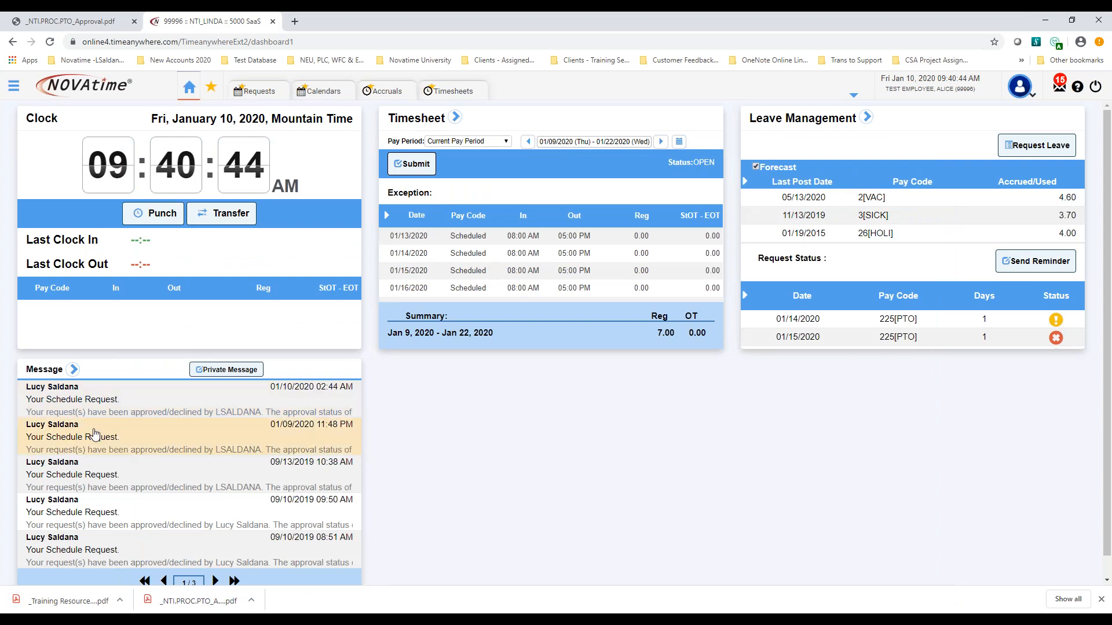
- Read the schedule request messages dated 09/13/2019 10:38 AM and 01/10/2020 02:44 AM, and return to the dashboard
left_click(107, 483)
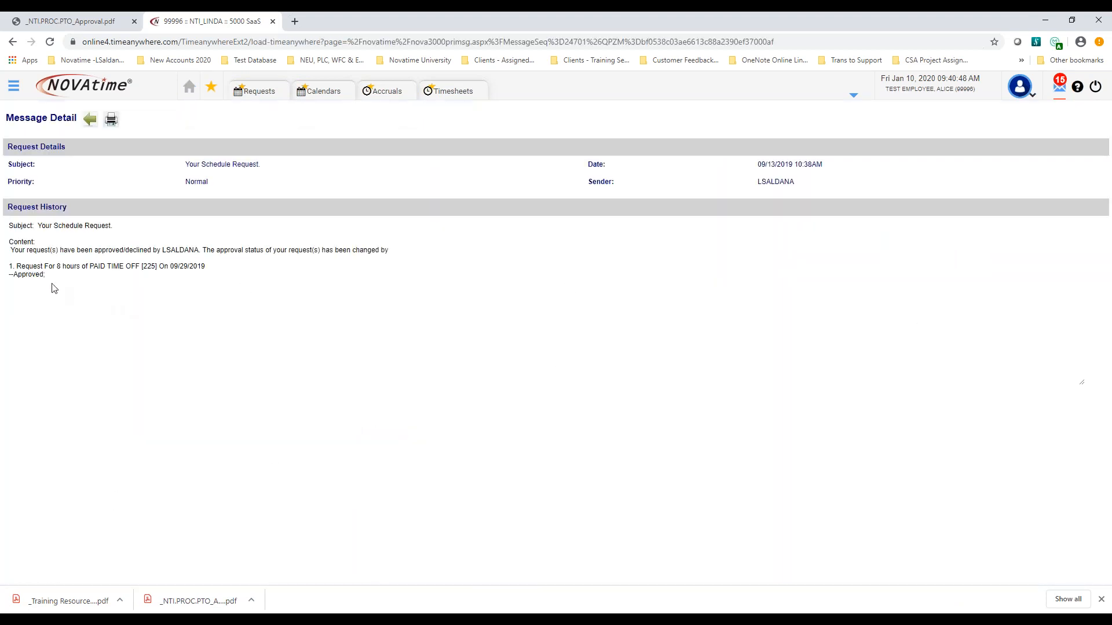
left_click_drag(46, 278, 12, 265)
key("ctrl+a")
left_click(89, 307)
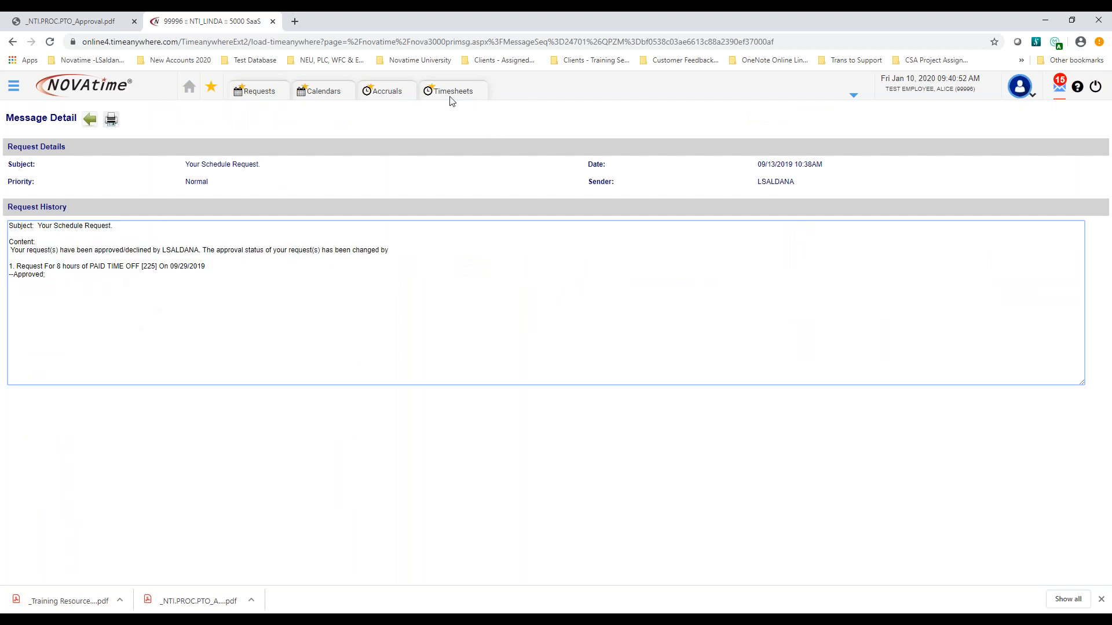
left_click(90, 119)
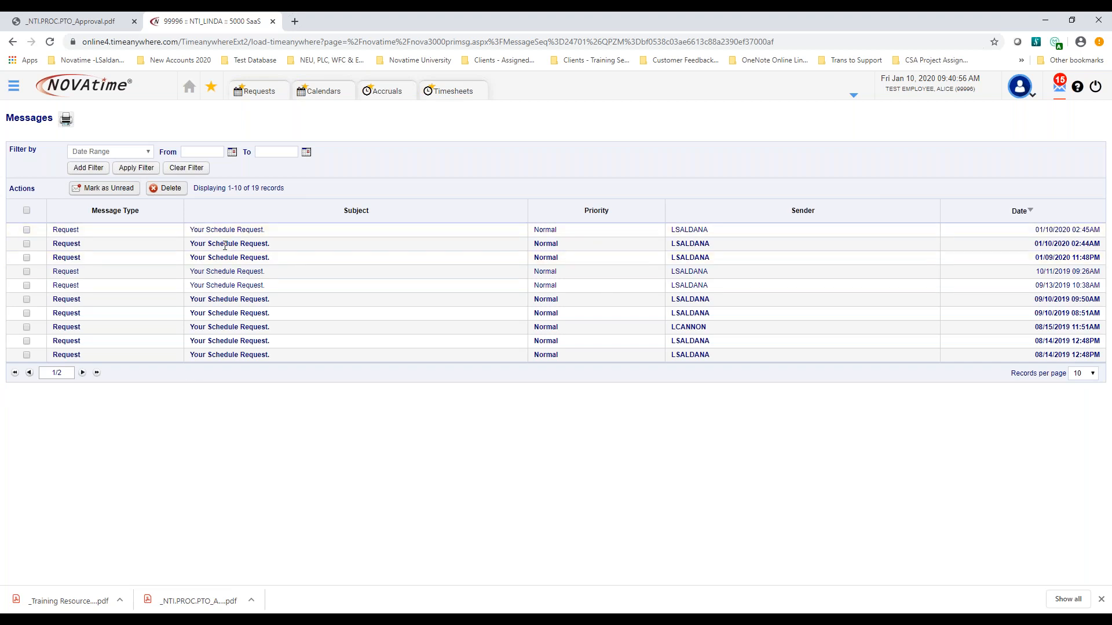
left_click(68, 244)
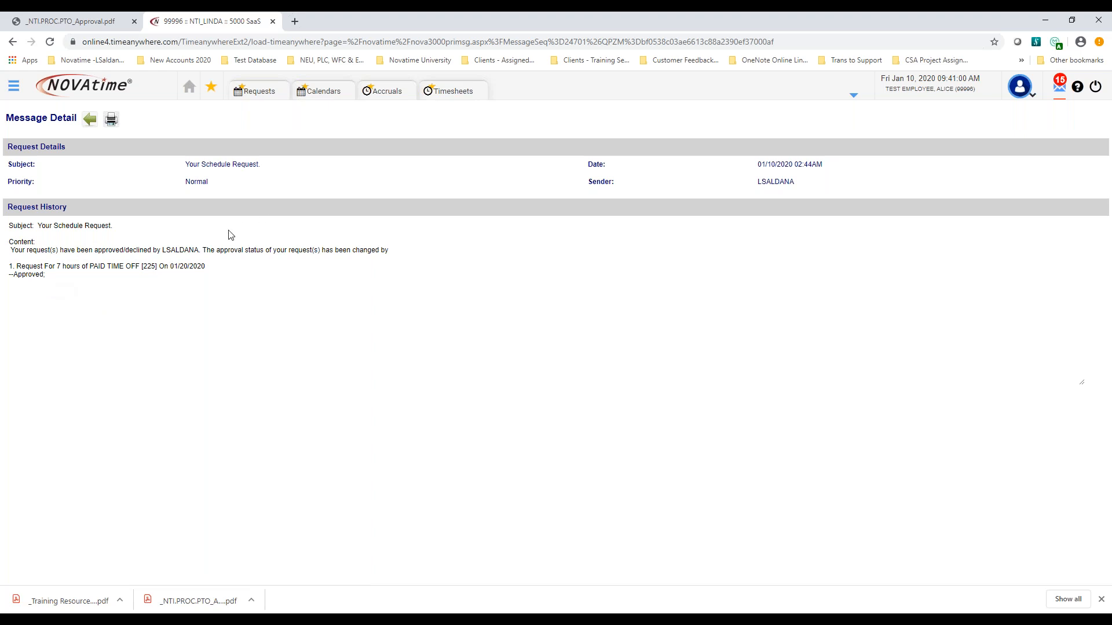
left_click(193, 89)
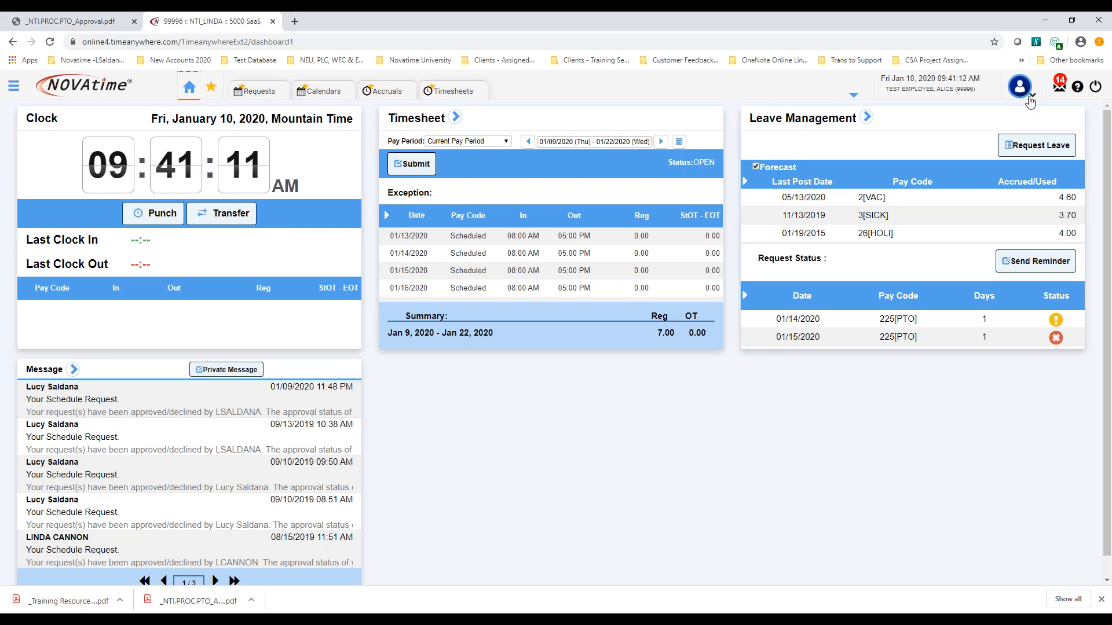
- Open My Team from the account options on the employee dashboard
left_click(1029, 102)
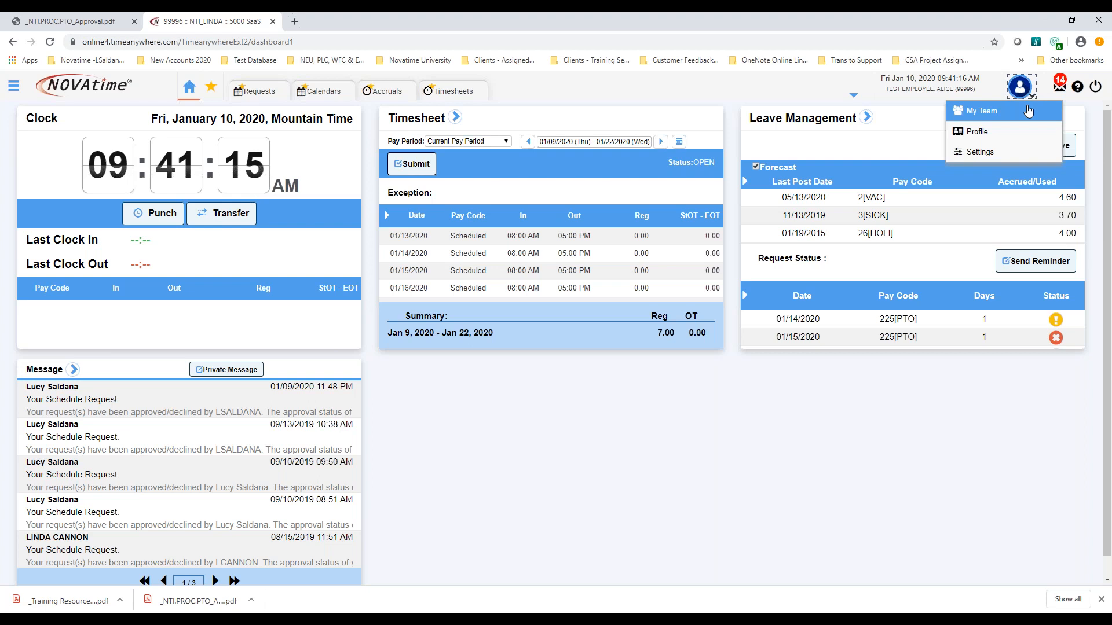
left_click_drag(1028, 110, 933, 87)
left_click(798, 91)
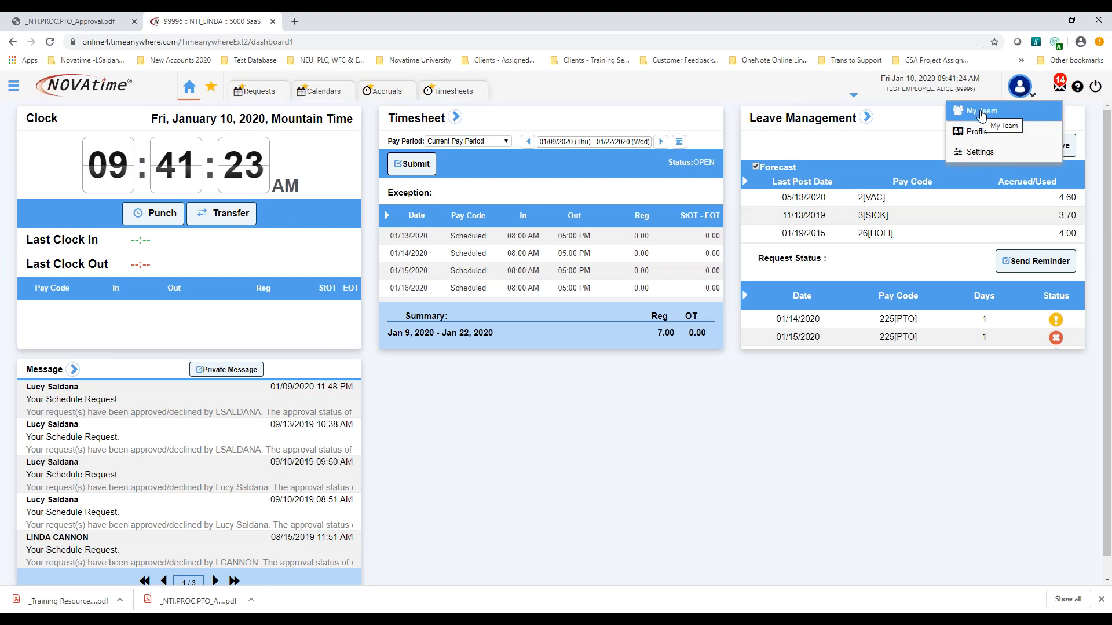
left_click(981, 117)
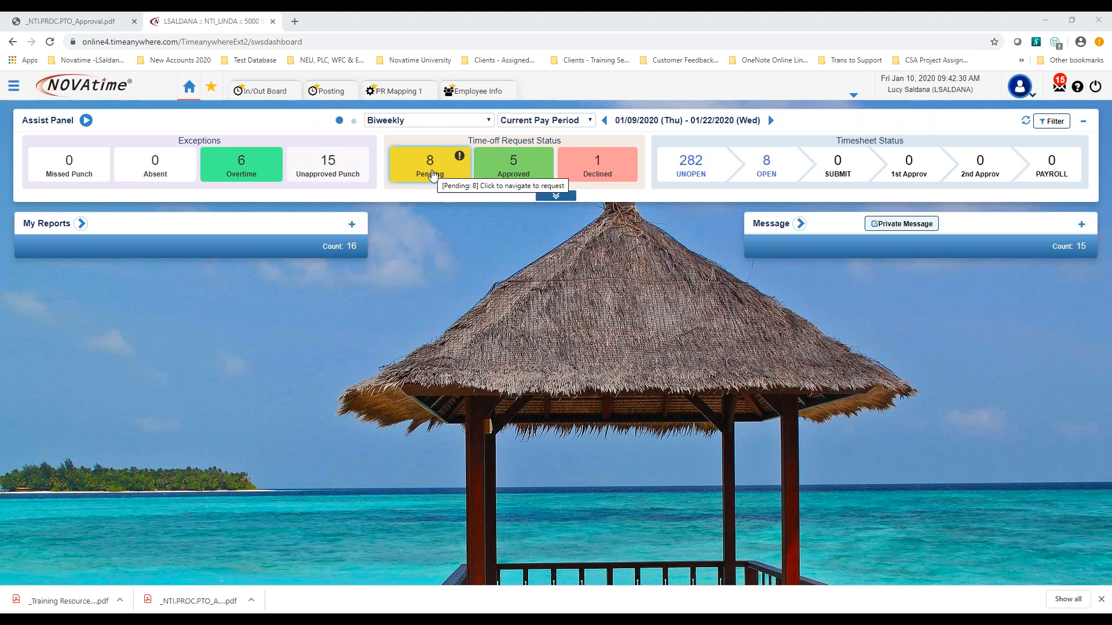
- Open the pending time-off requests from the supervisor dashboard and compare the All date range with the Pay Period range
left_click(431, 171)
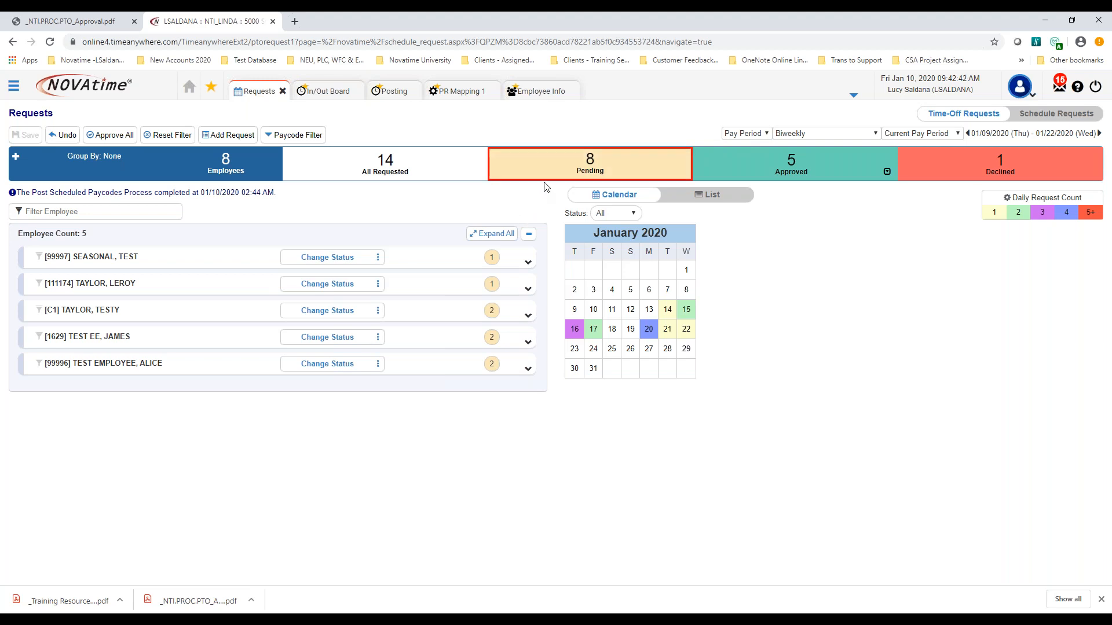
left_click(736, 137)
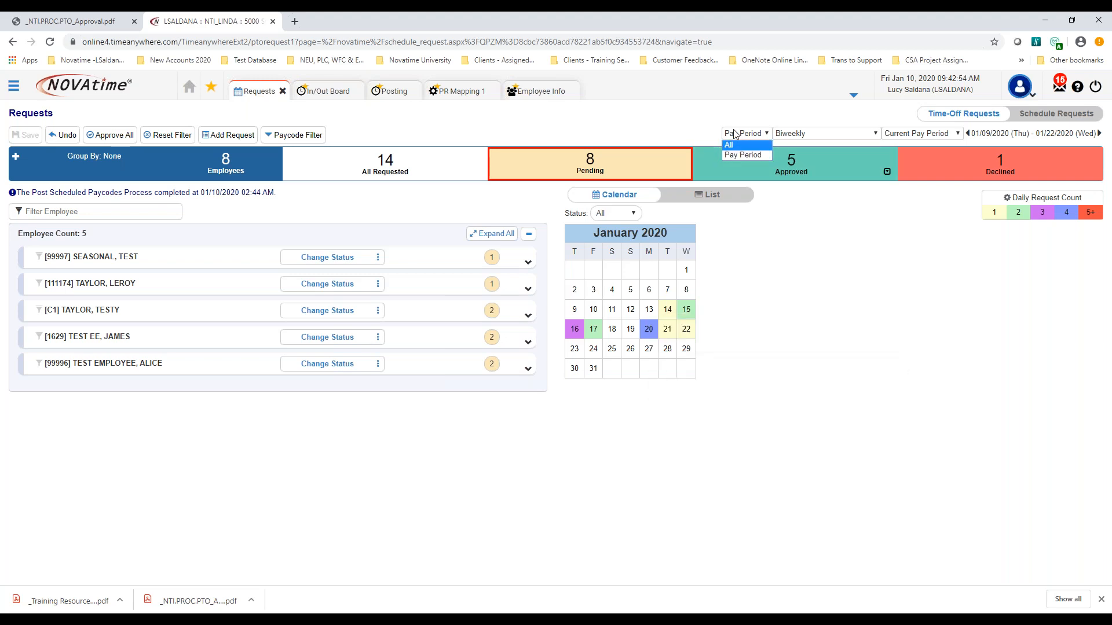
left_click(746, 146)
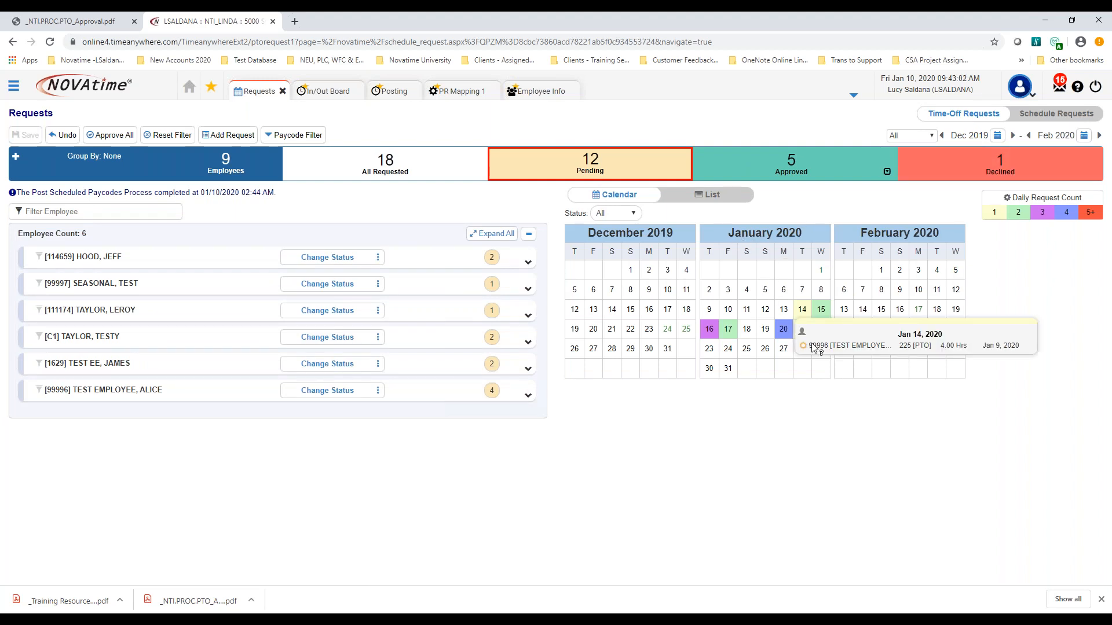
mouse_move(917, 329)
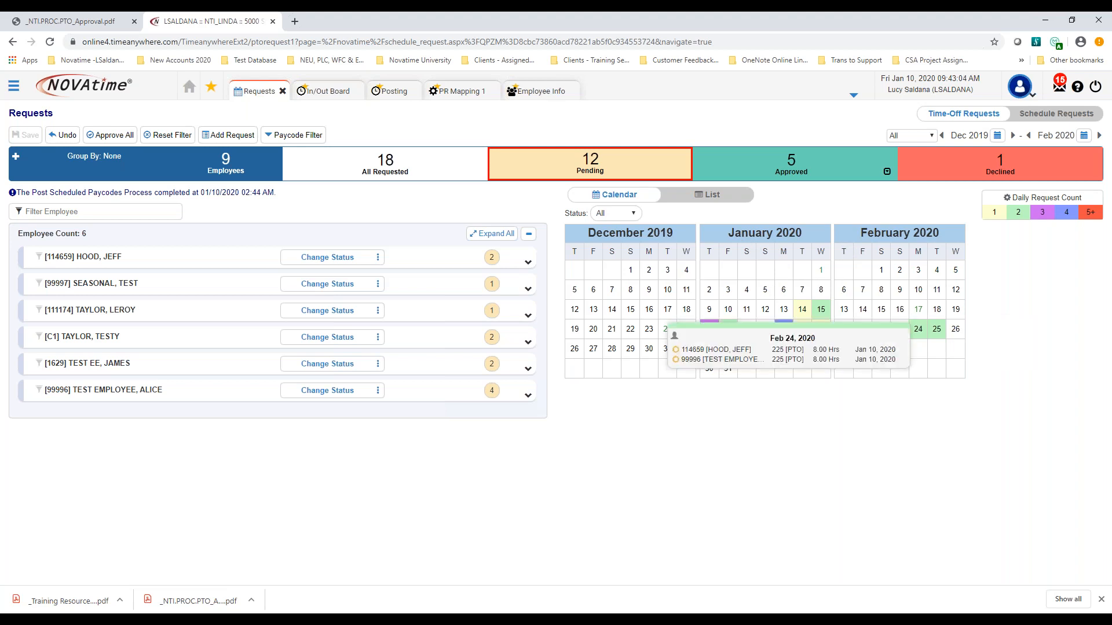
left_click(897, 137)
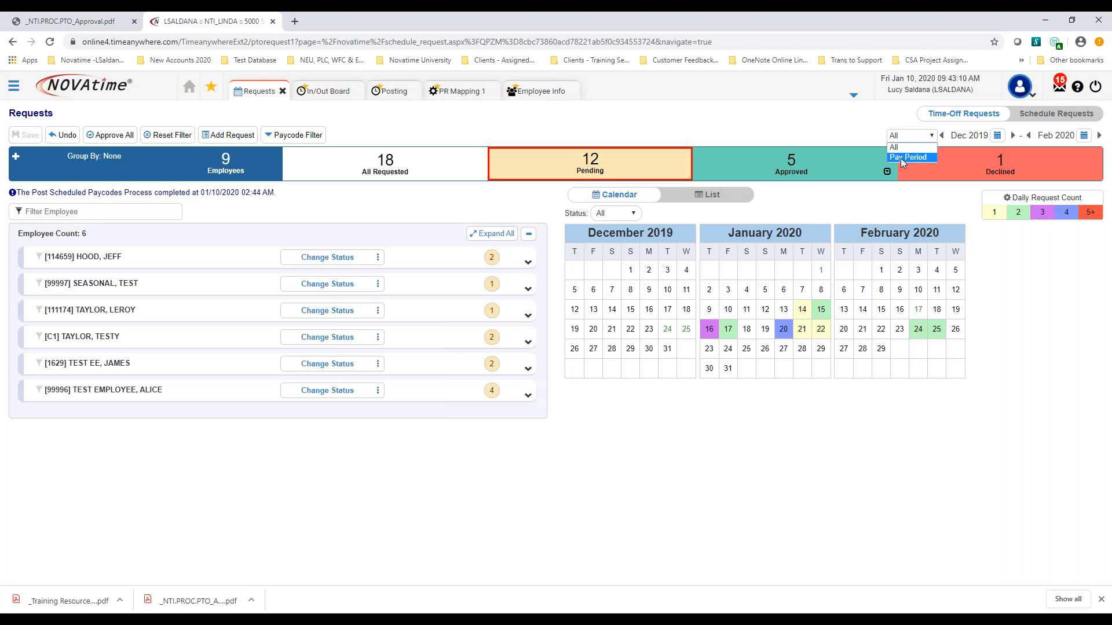
left_click(901, 158)
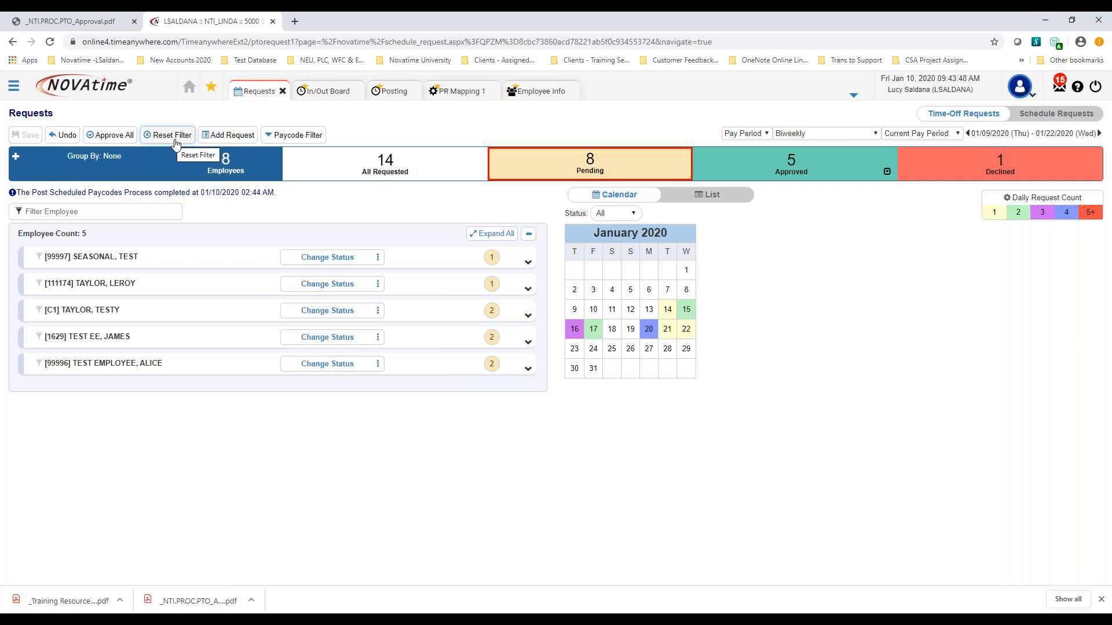
- Exclude the 3 [SICK] pay code in the paycode filter and review the pay code list
left_click(294, 136)
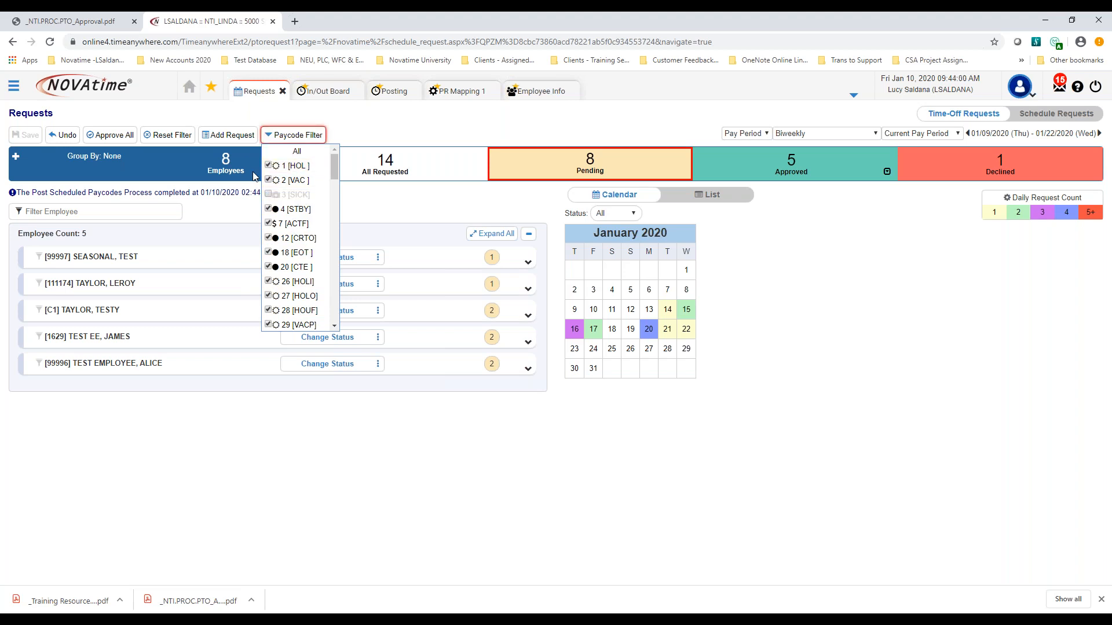
left_click(305, 135)
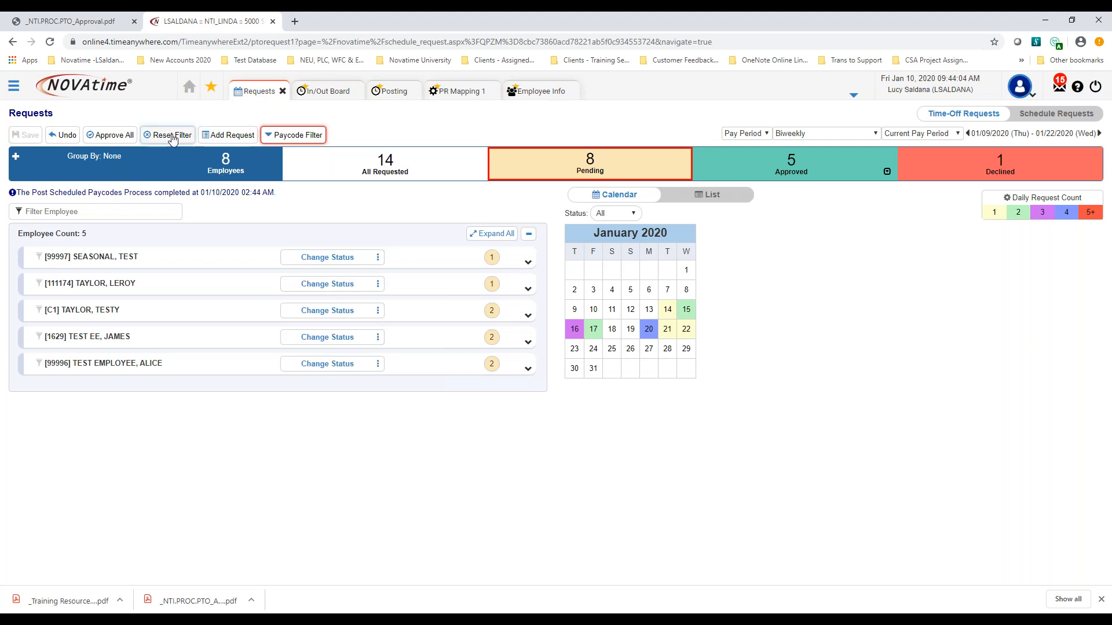
left_click(289, 135)
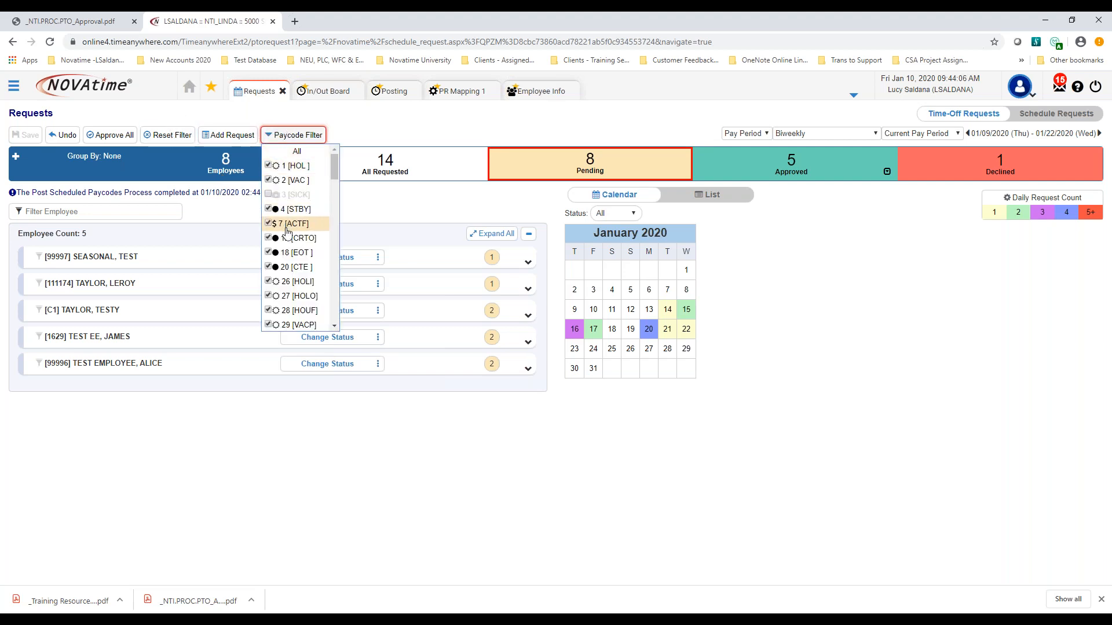
left_click(297, 209)
left_click(351, 131)
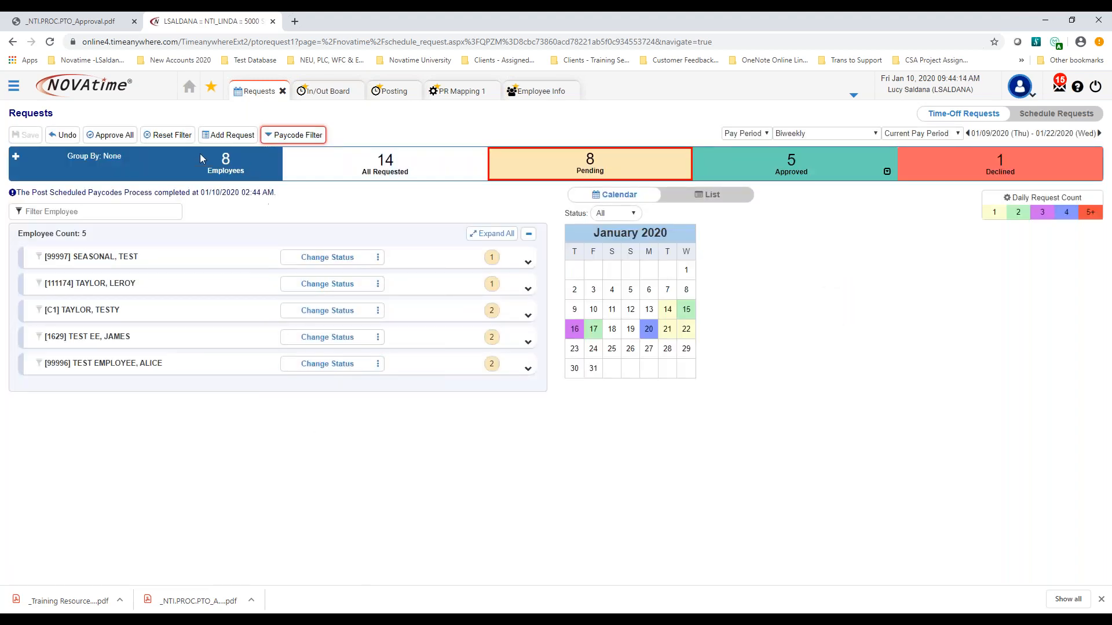
- Reset the request filters and check the pay codes selected in the paycode filter
left_click(171, 137)
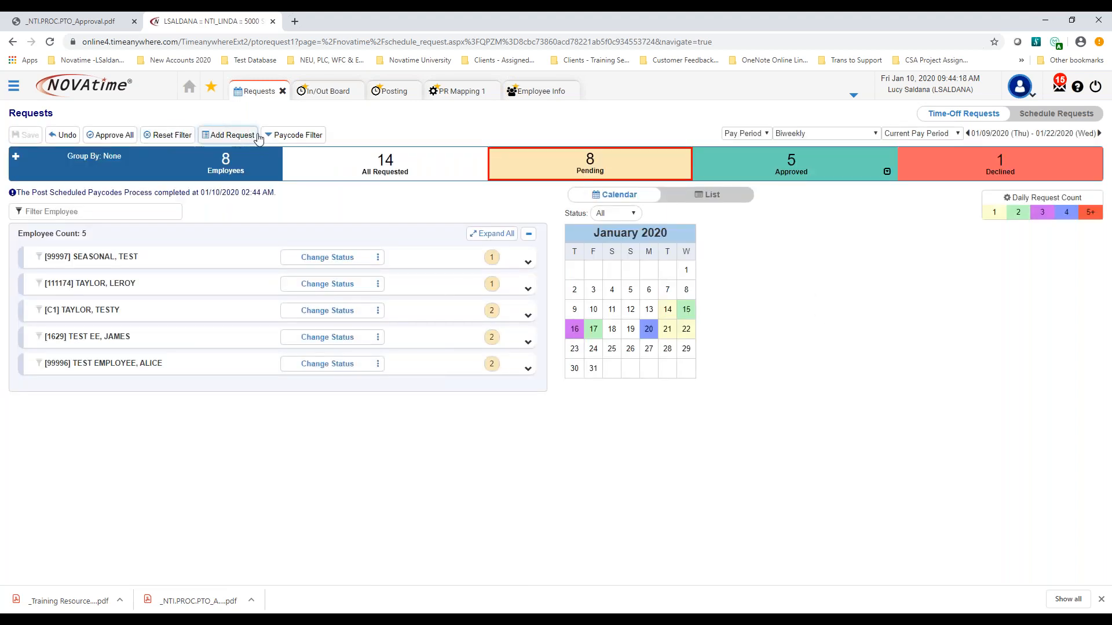
left_click(300, 138)
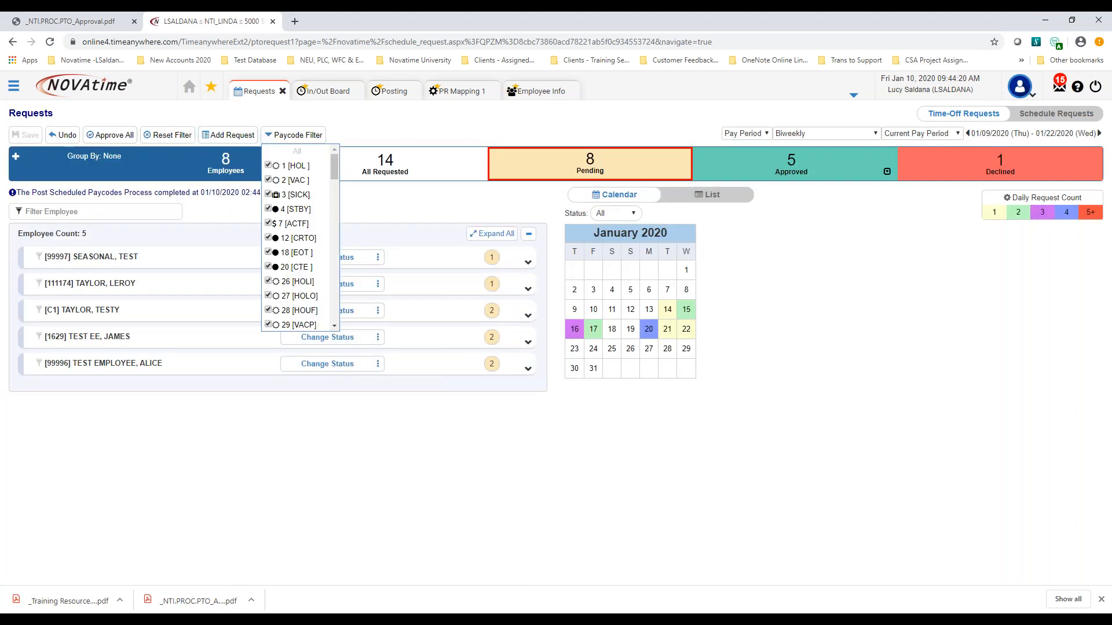
left_click(352, 122)
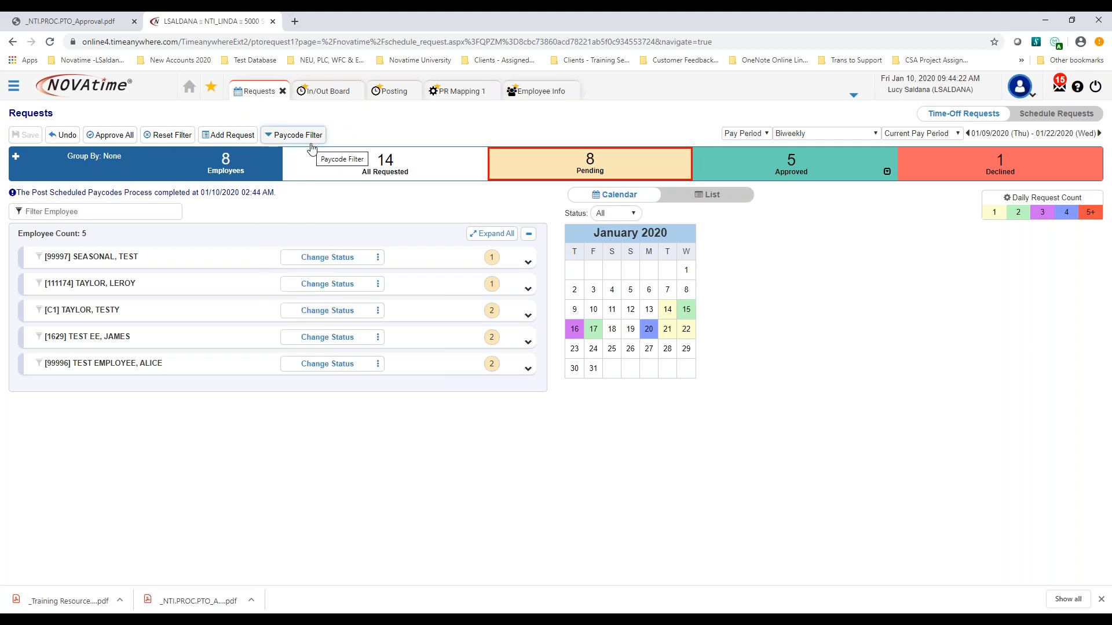
- Start a new time-off request and choose the employee by searching for the first name
left_click(231, 136)
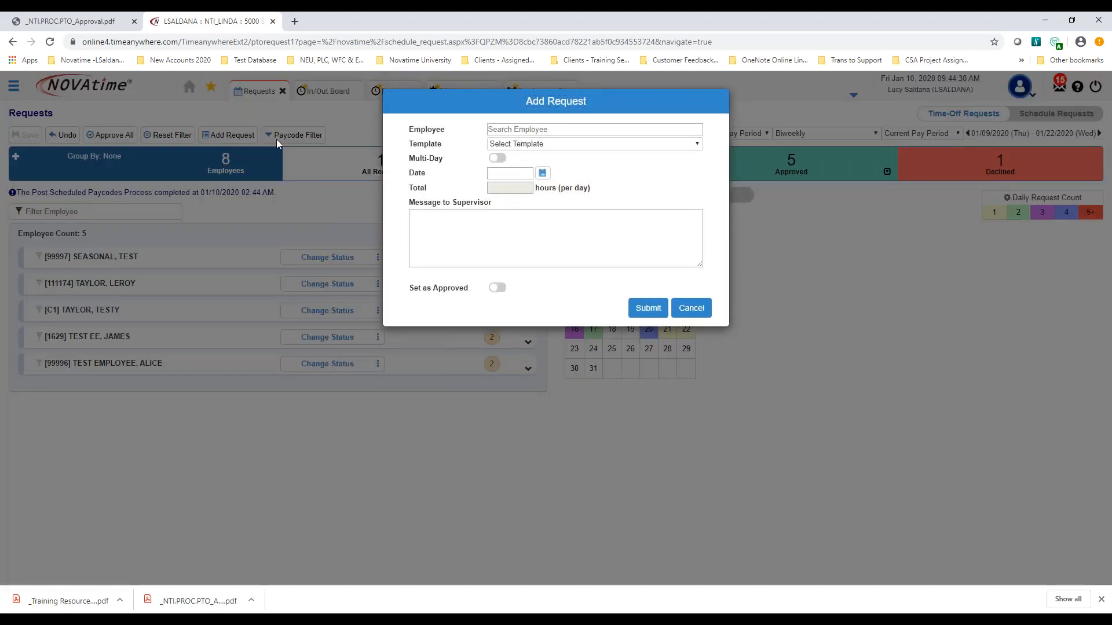
left_click(522, 130)
type("julie")
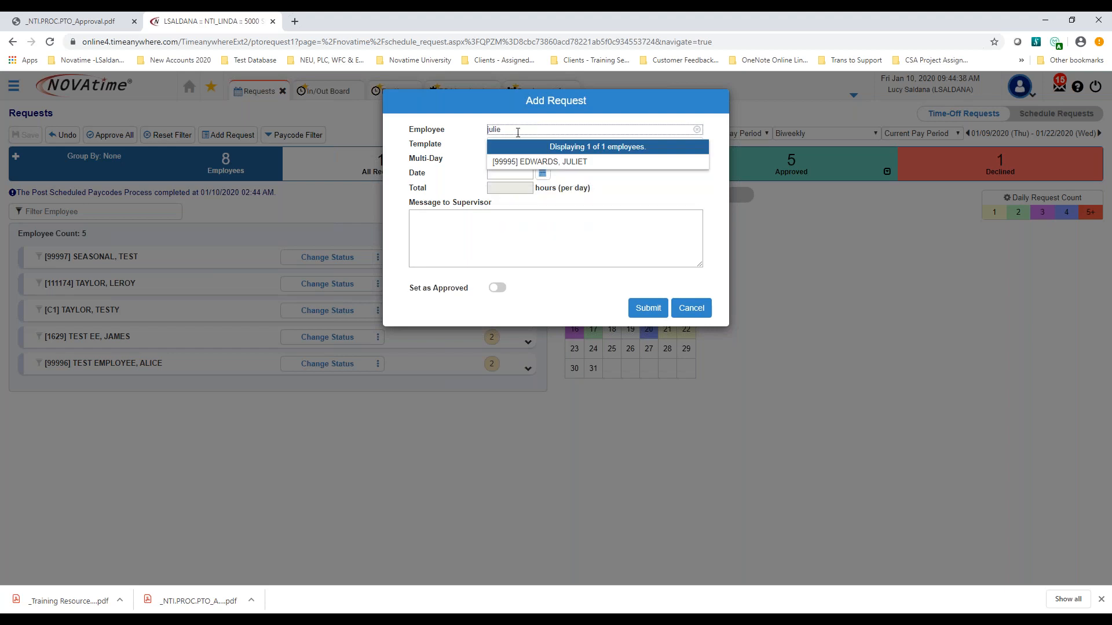
left_click(538, 162)
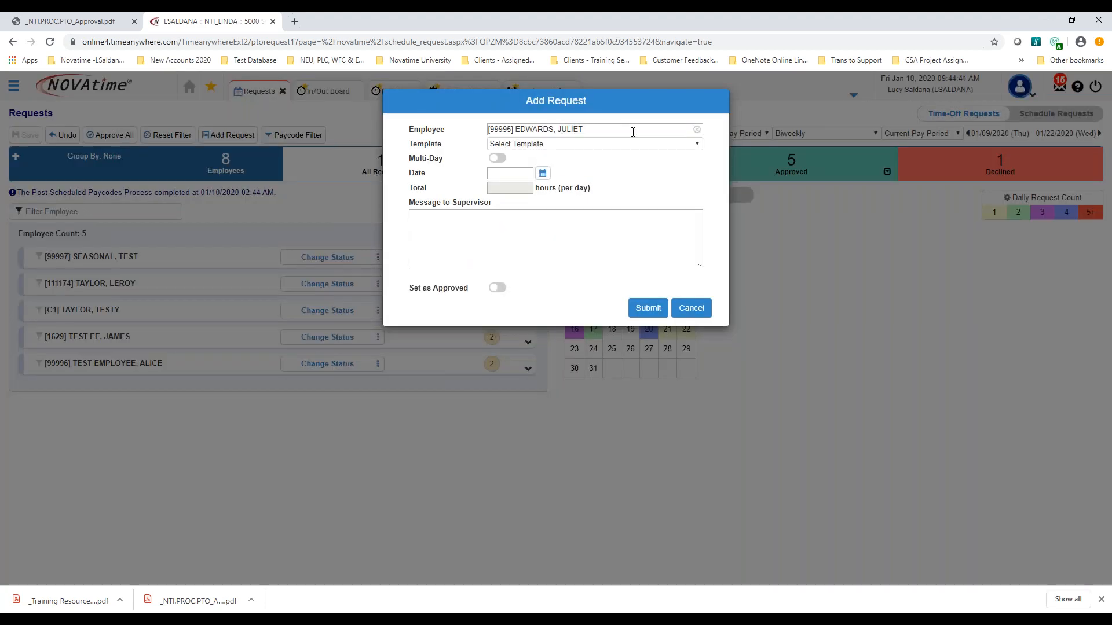
left_click(606, 130)
triple_click(606, 131)
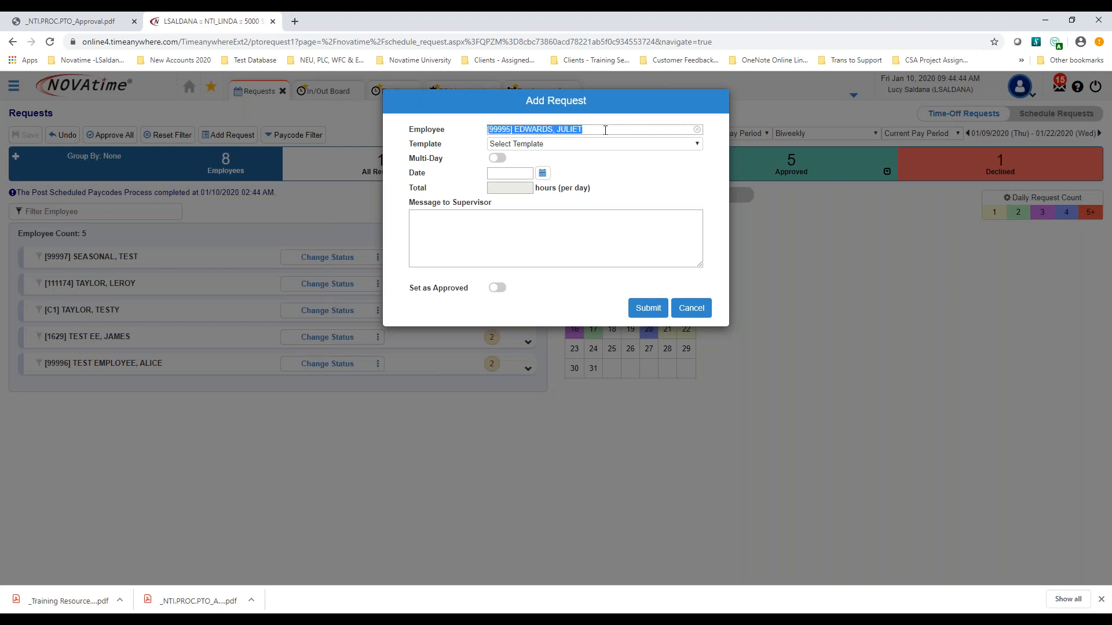
type("juliet")
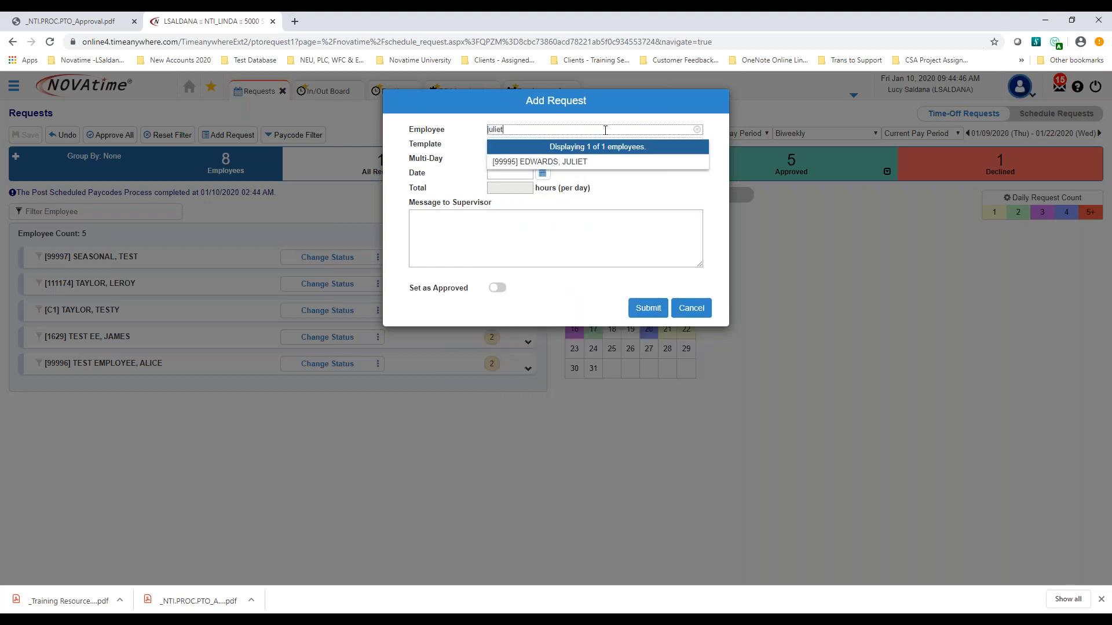
left_click(597, 168)
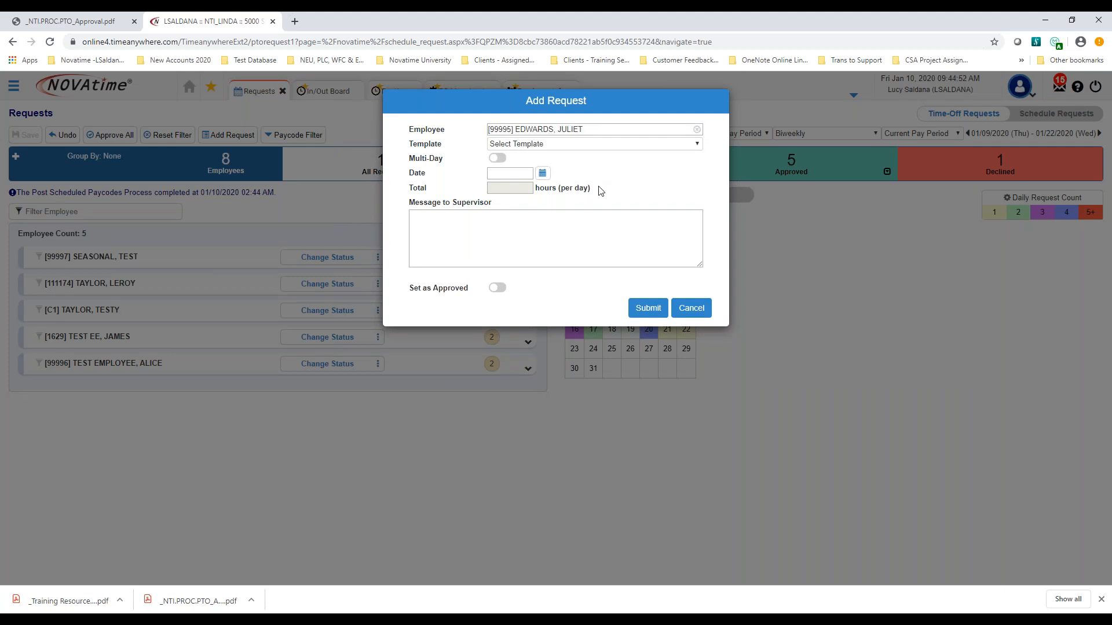
- Fill in the request with the Paid Time Off template, date 01/30/2020, 8 total hours and the message "Called in sick"
left_click(697, 144)
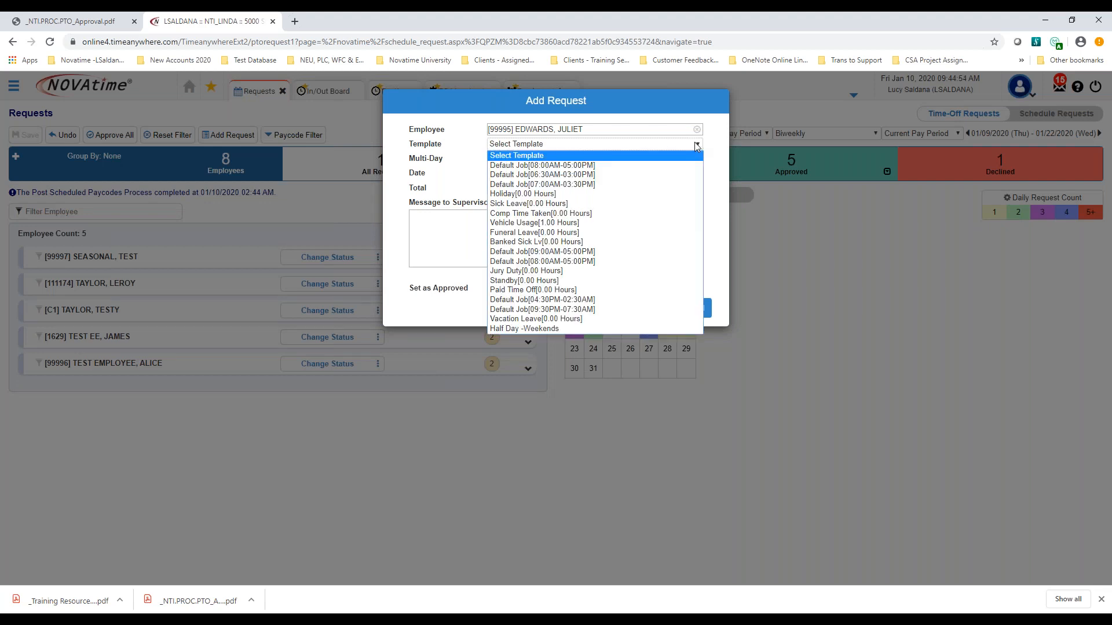
left_click(521, 290)
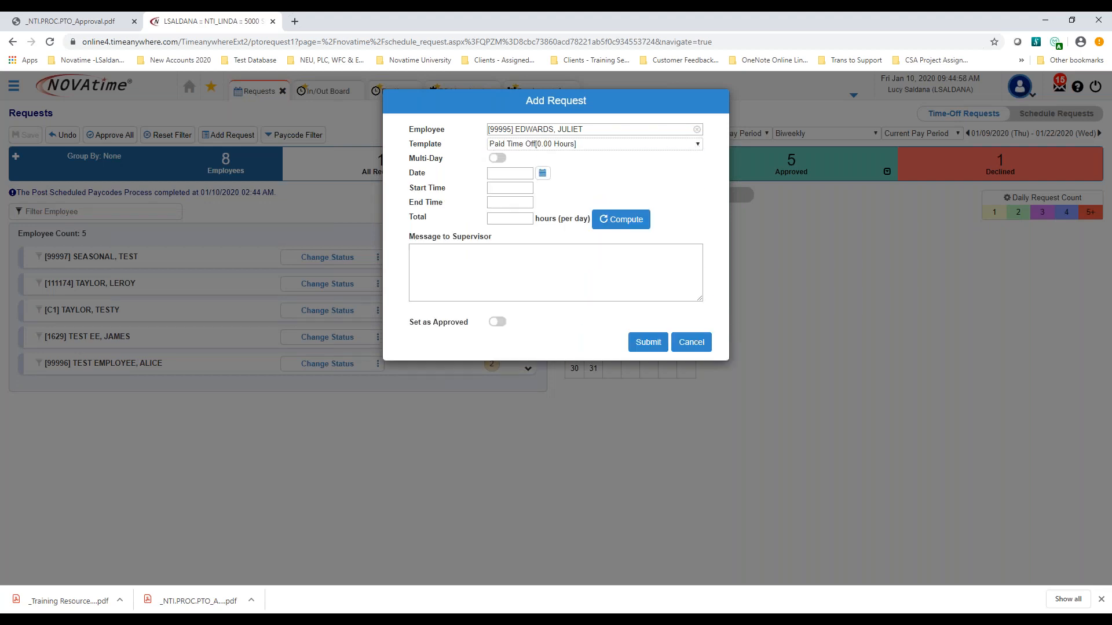
left_click(544, 174)
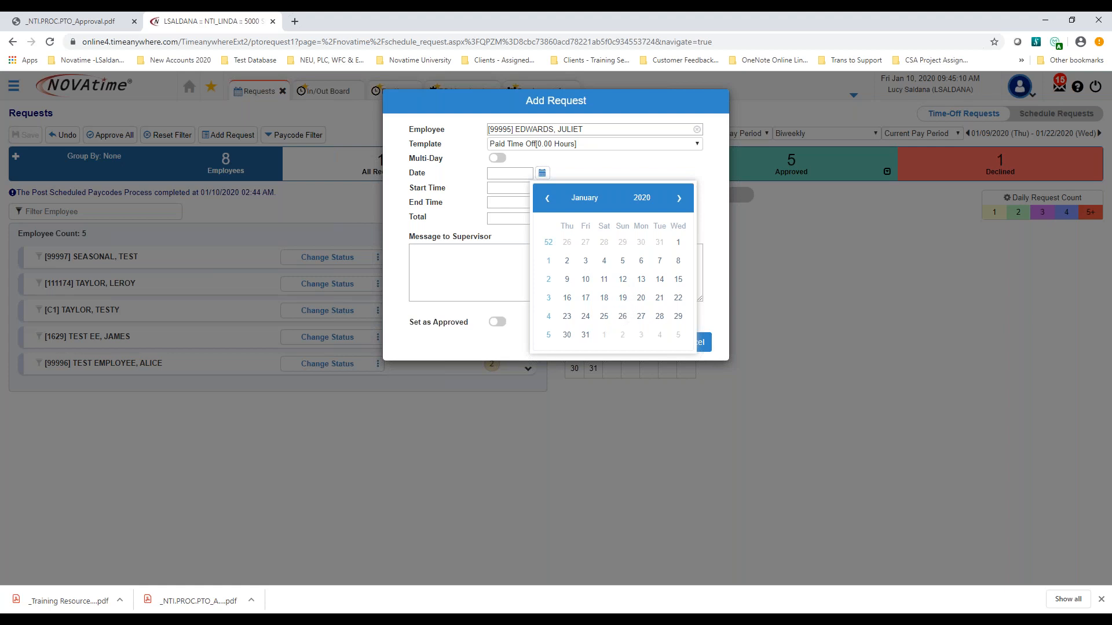
left_click(568, 336)
left_click(513, 220)
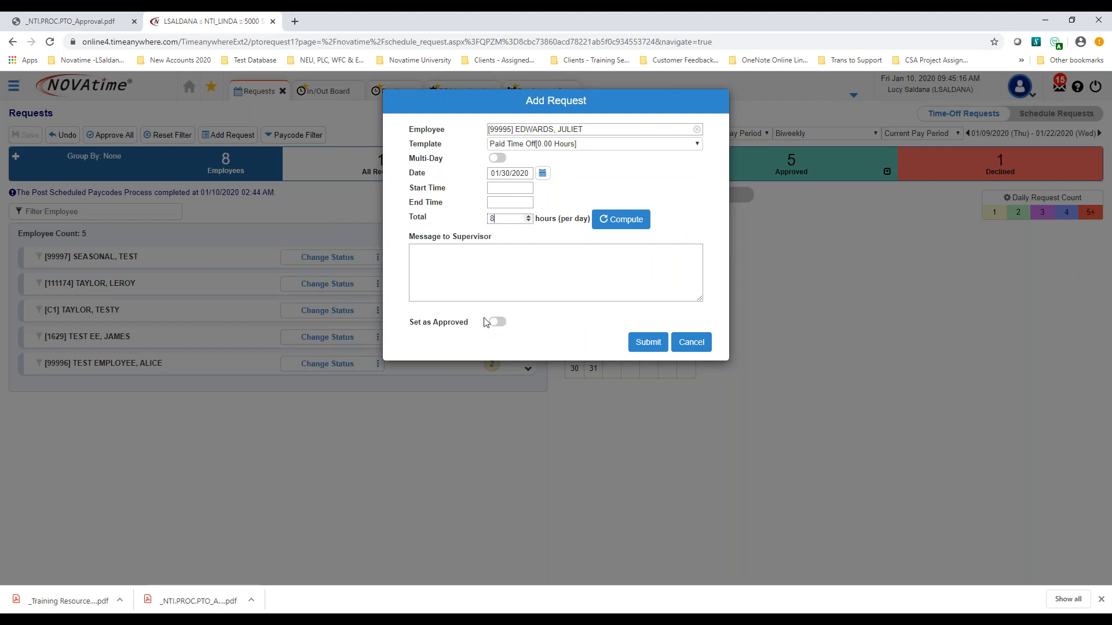
left_click(499, 260)
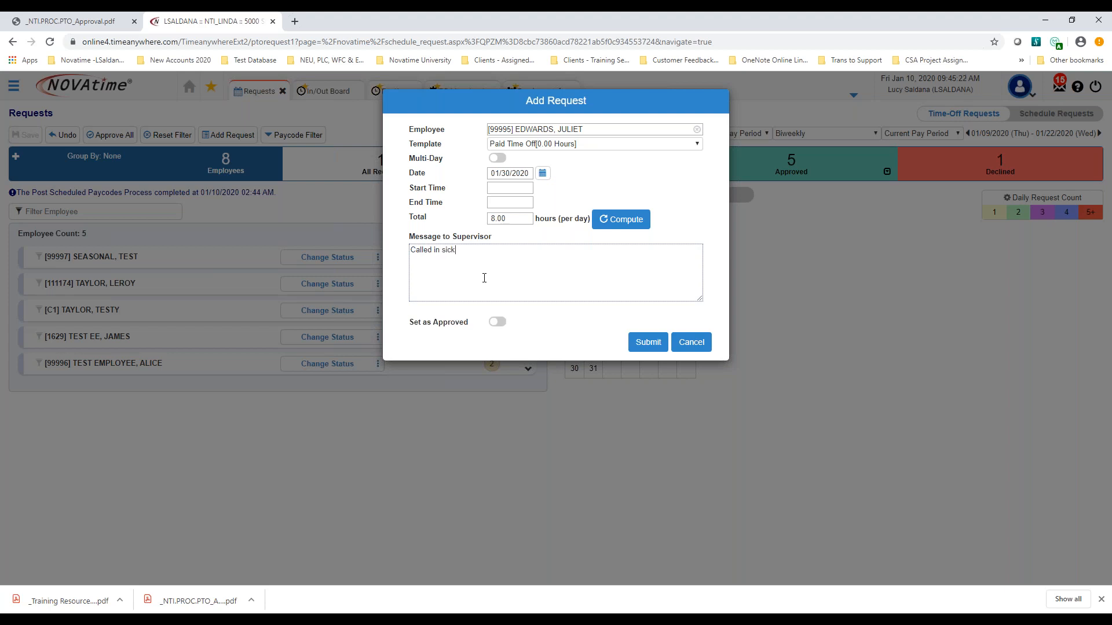
- Set the new request as approved and approve it for the employee
left_click(497, 323)
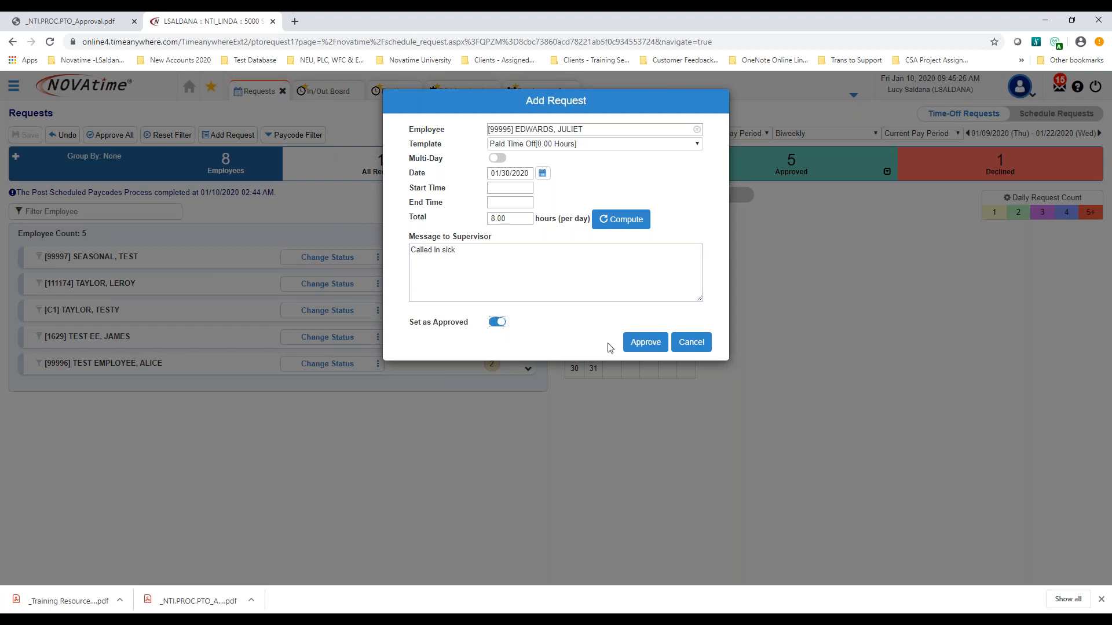
left_click(645, 342)
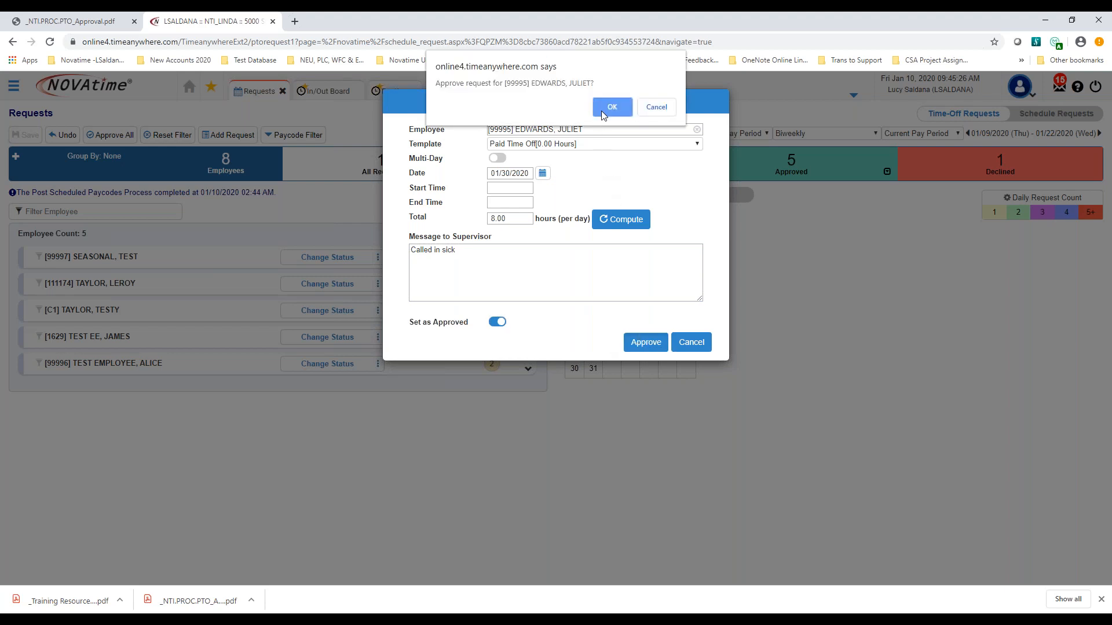
key("Return")
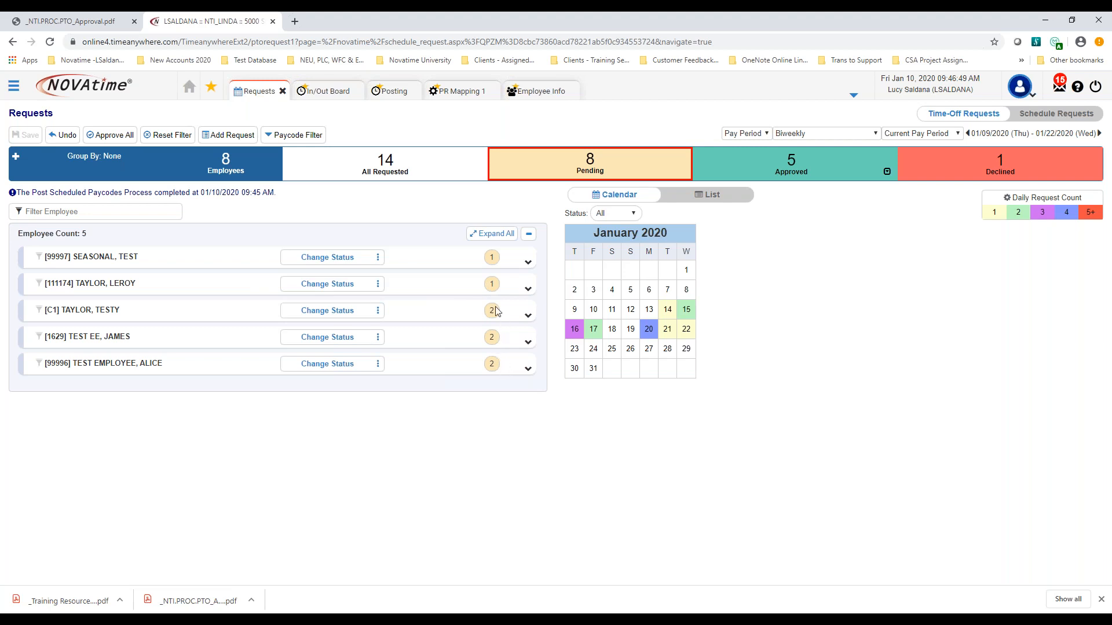
- Expand all employees' pending requests, set the Jan 15, 2020 42 [JRY] request to Approved and save the change
left_click(497, 236)
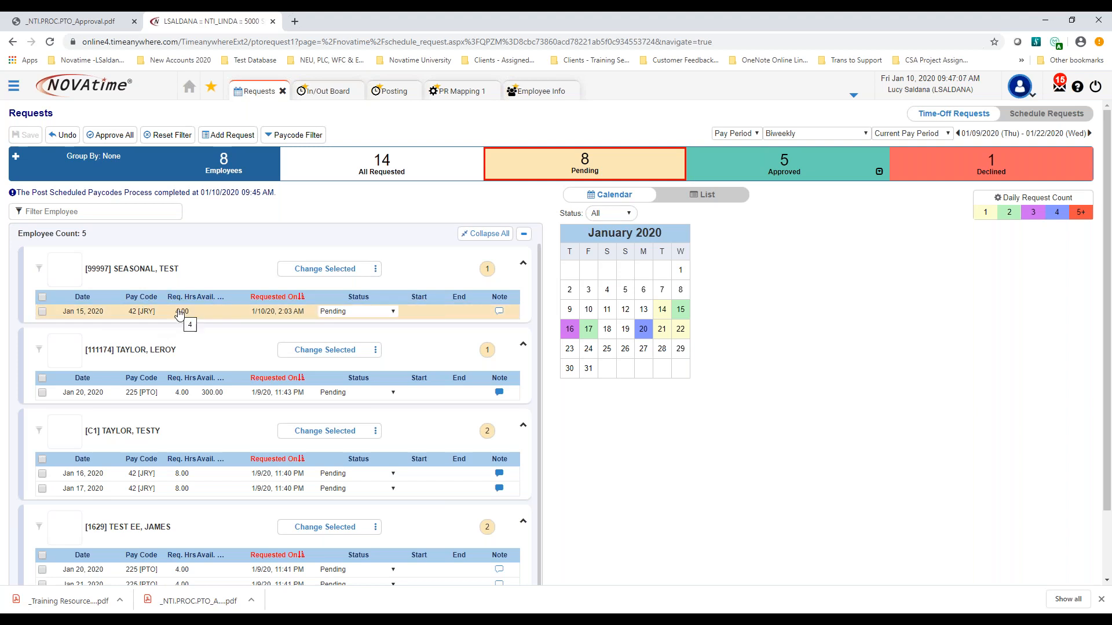
left_click(392, 312)
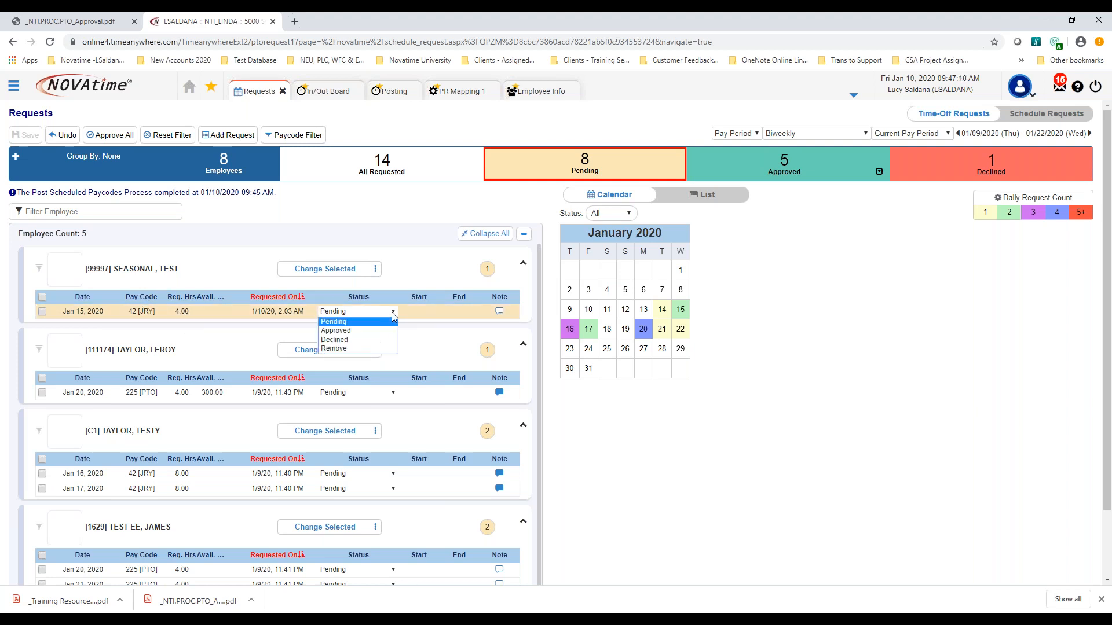
left_click(380, 330)
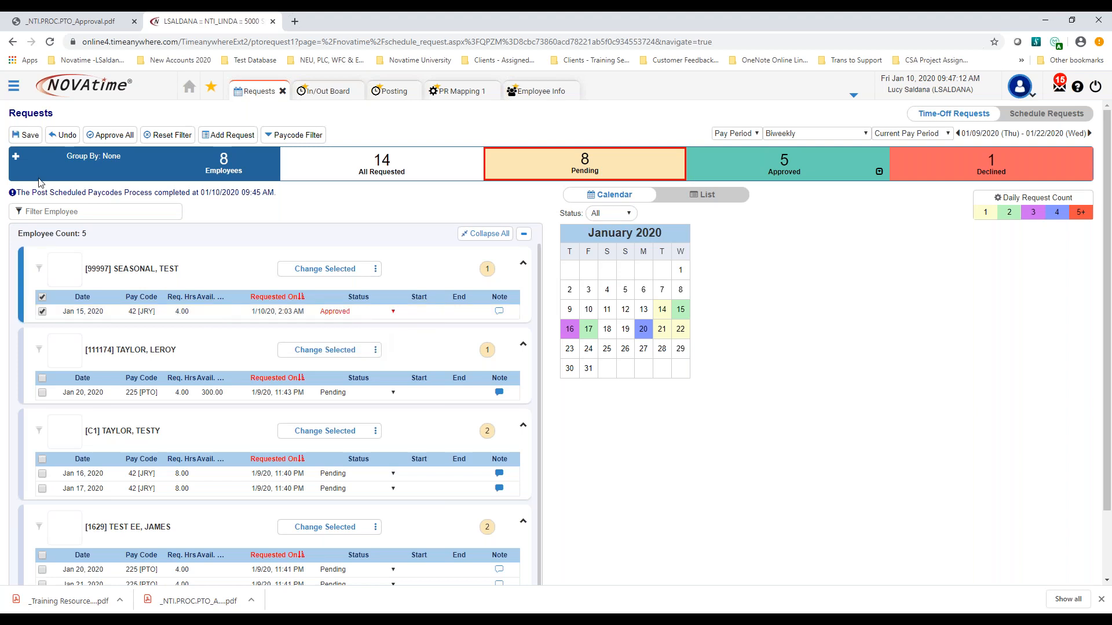
left_click(24, 137)
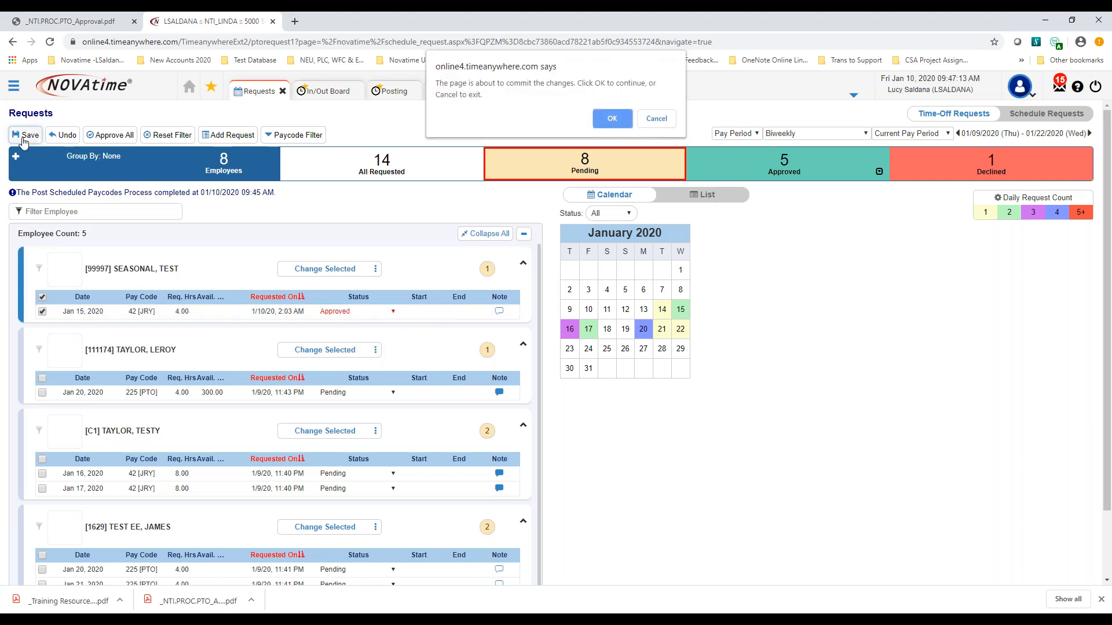
left_click(619, 120)
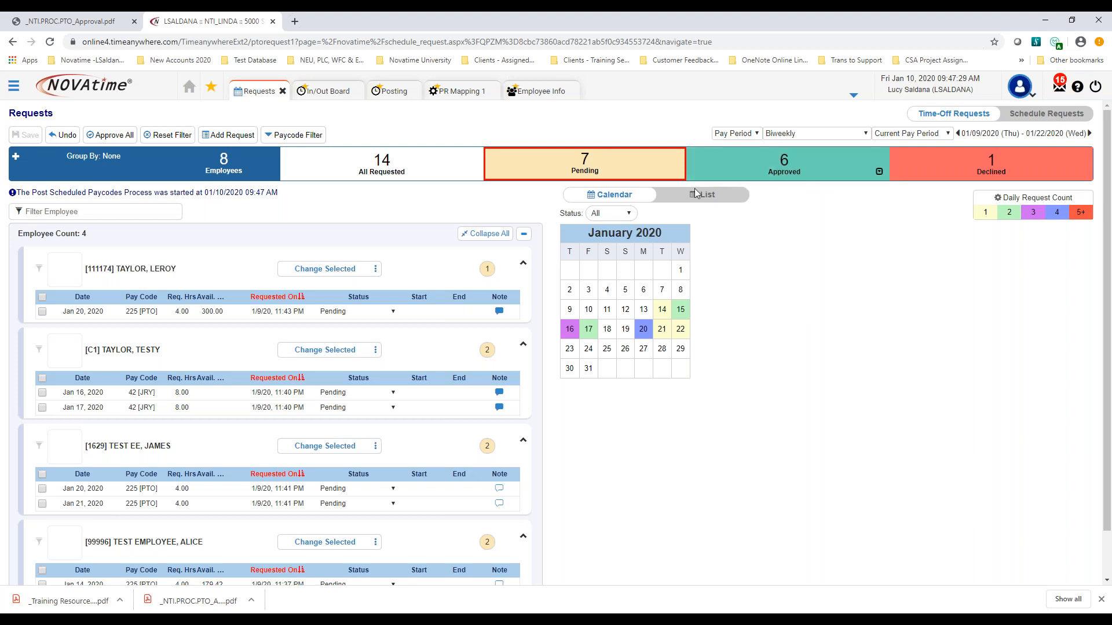
- Check January 20 on the request calendar and set the first listed employee's Jan 20, 2020 225 [PTO] request to Declined
scroll(301, 462, "down", 1)
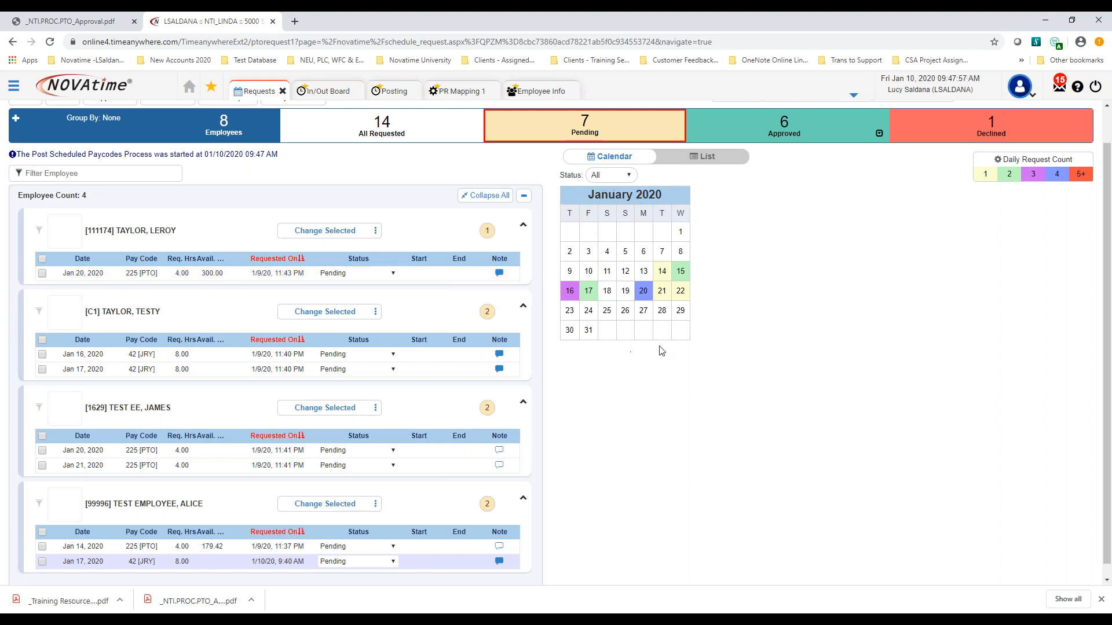
mouse_move(643, 291)
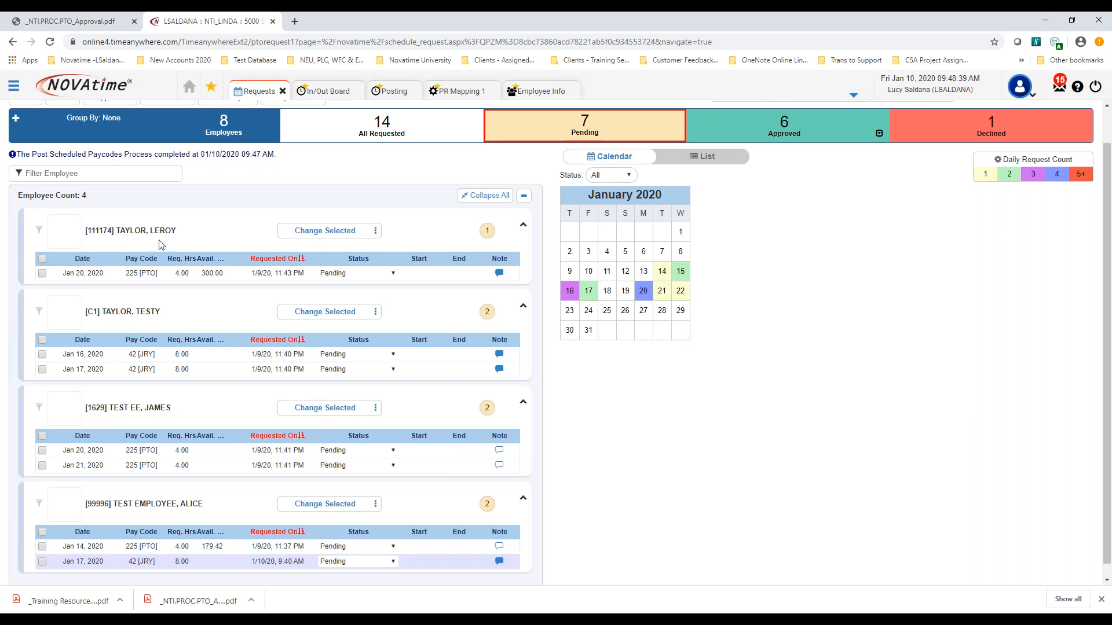
left_click(348, 276)
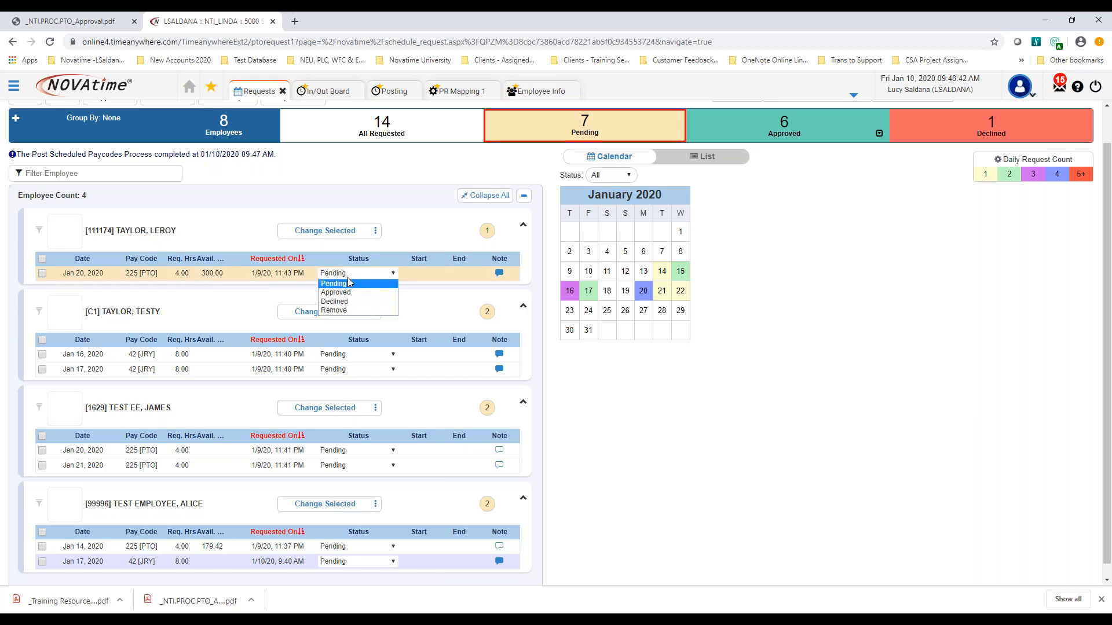
left_click(355, 302)
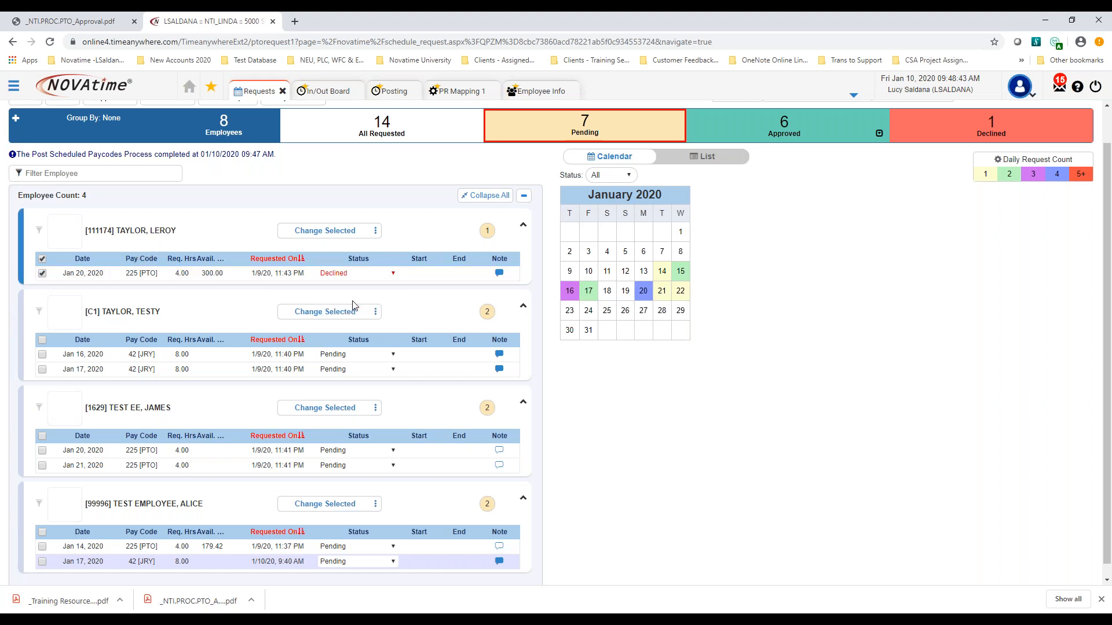
- Add the supervisor's comment "Sorry busy time can u reschedule for next wk" to the declined request and save the changes
left_click(499, 274)
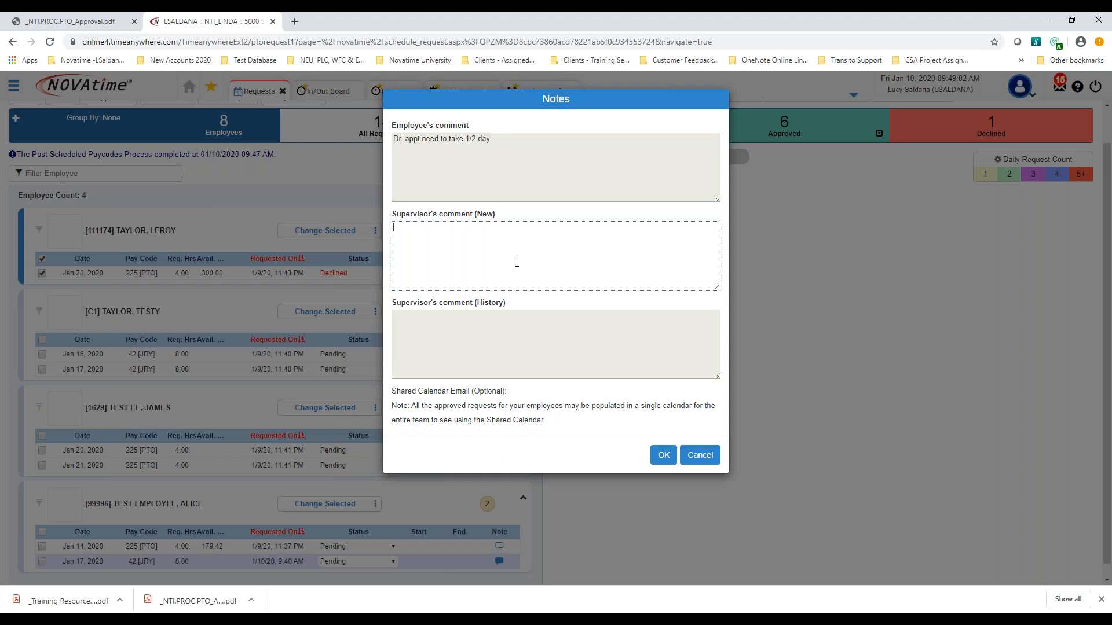
type("Sorry  busy time can u reschedule for next wk")
left_click(664, 456)
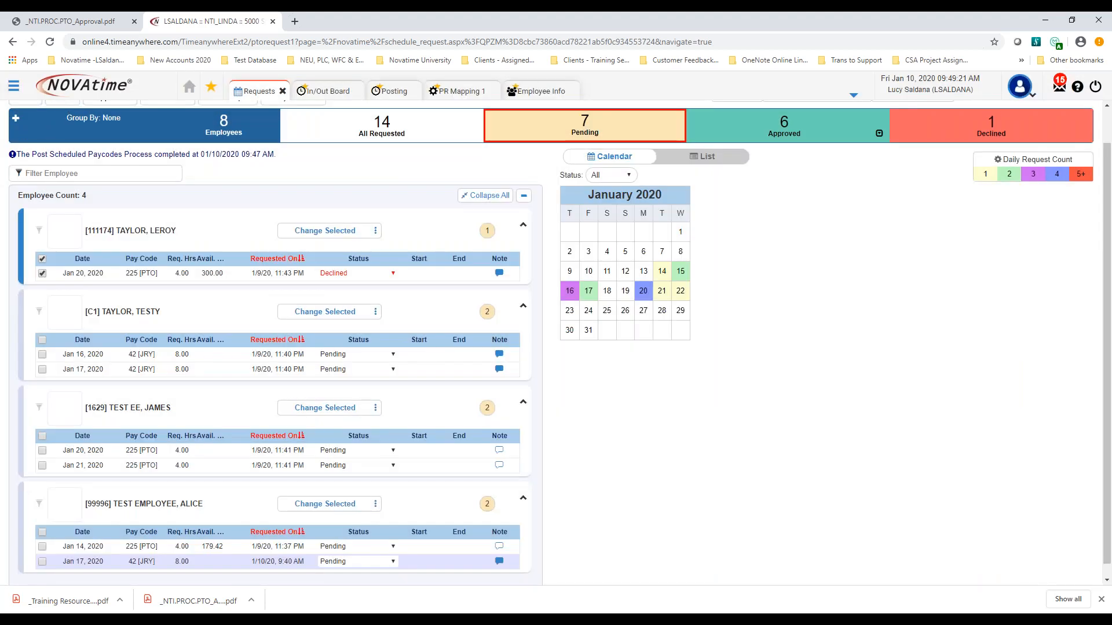
left_click(26, 135)
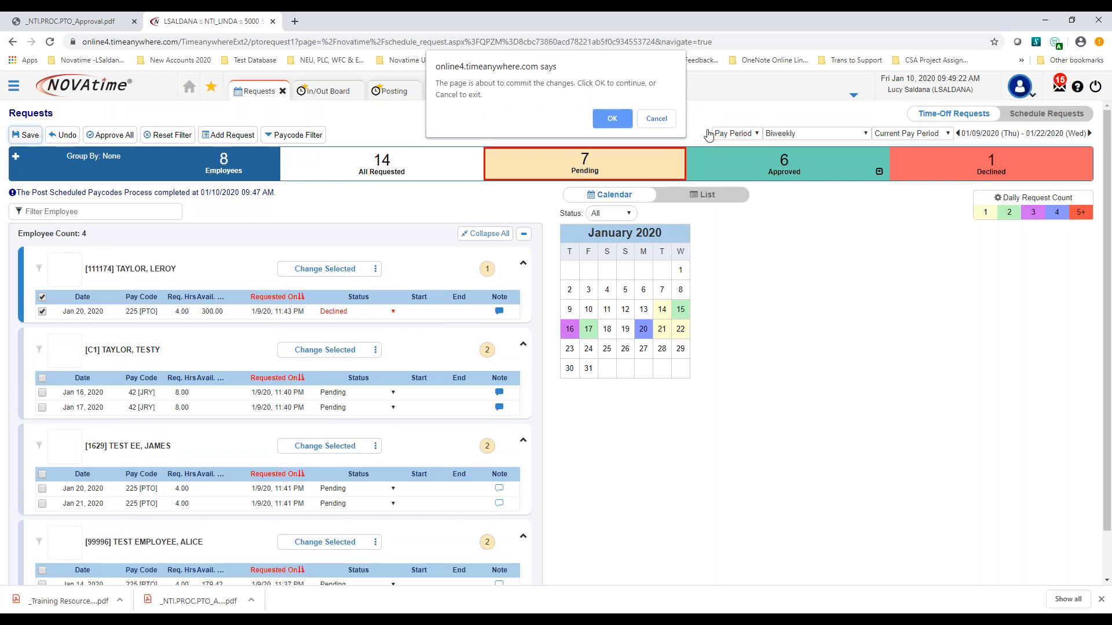
left_click(612, 119)
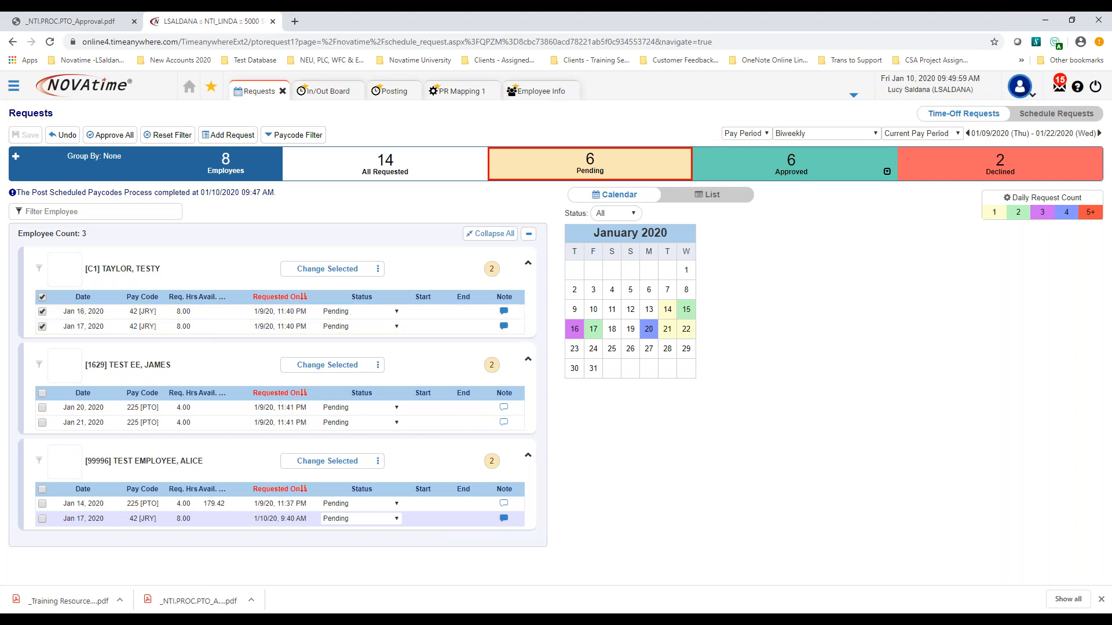
- Mark all of the first listed employee's 42 [JRY] requests as approved together, and select both of the second employee's 225 [PTO] requests
left_click(138, 366)
mouse_move(572, 330)
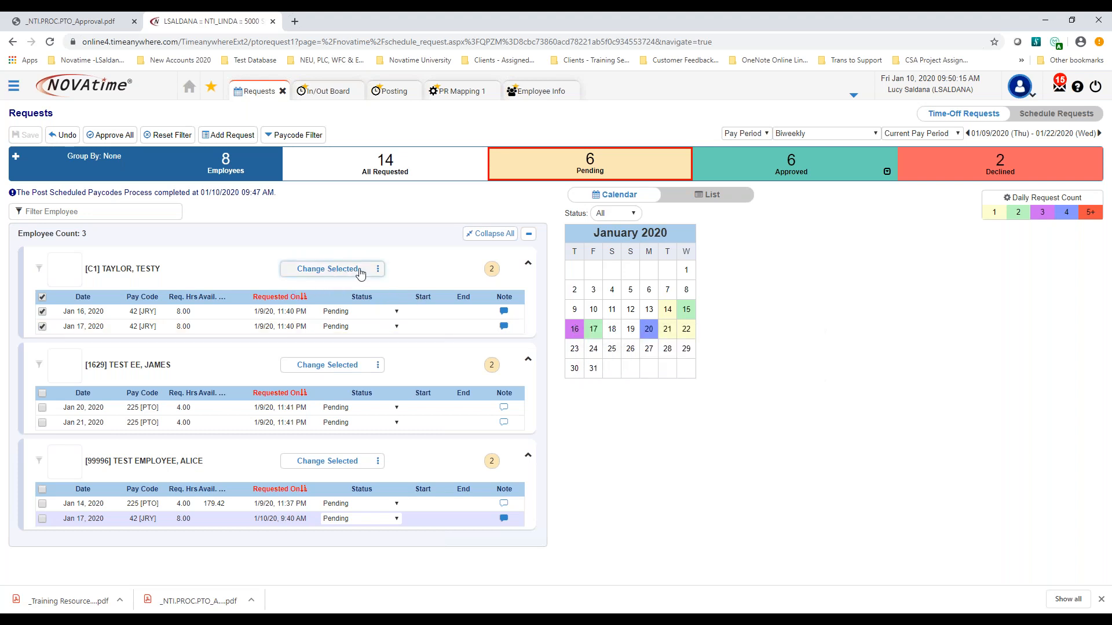
left_click(373, 312)
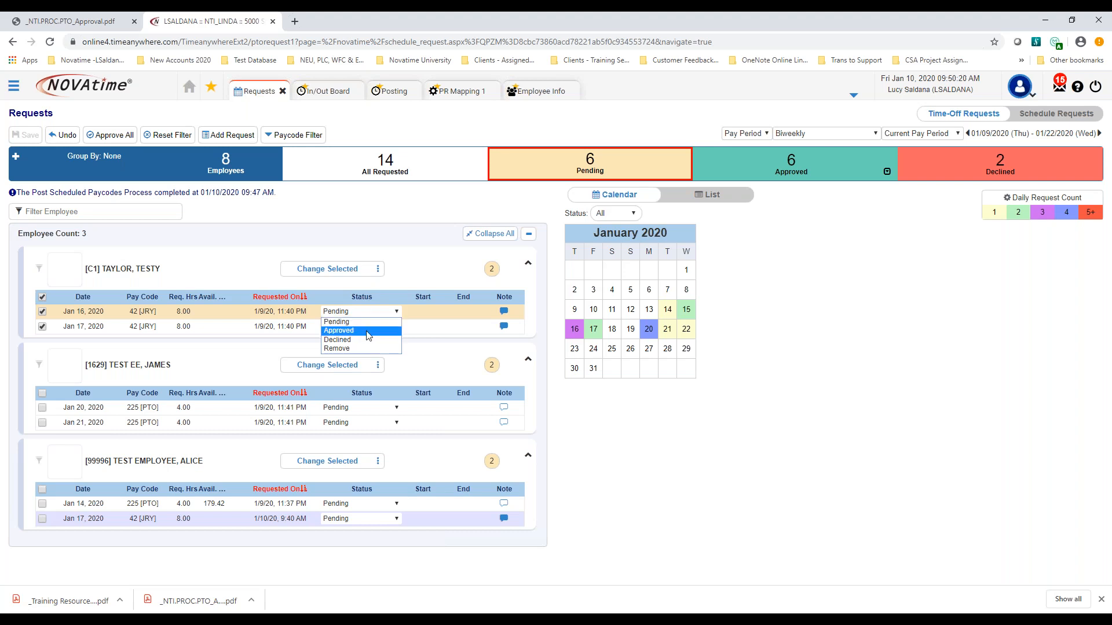
left_click(391, 281)
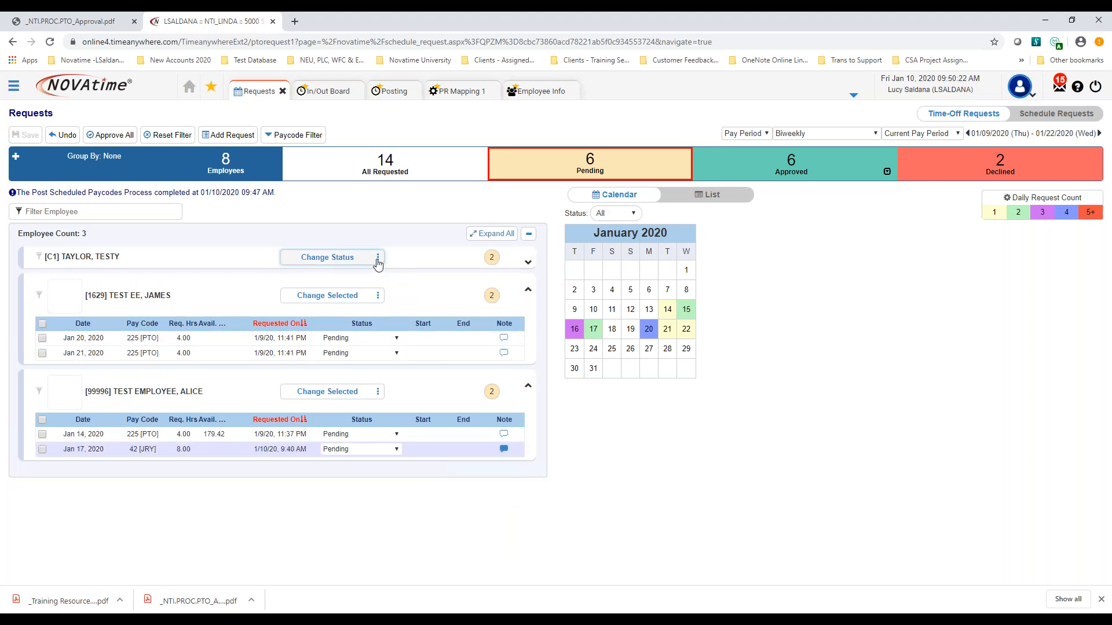
left_click(41, 323)
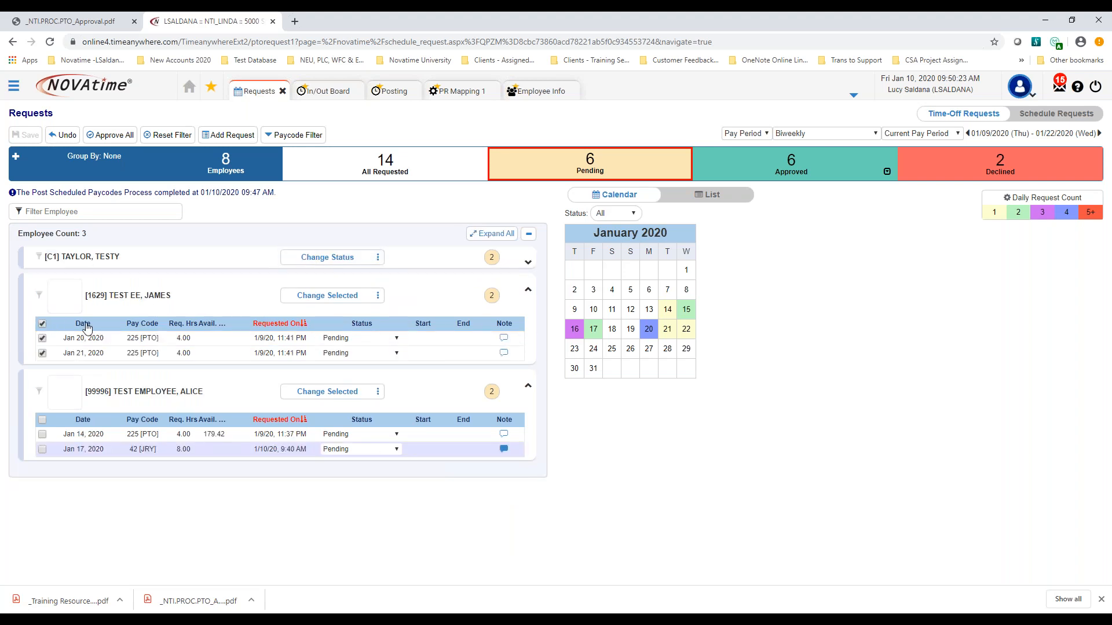
left_click(379, 262)
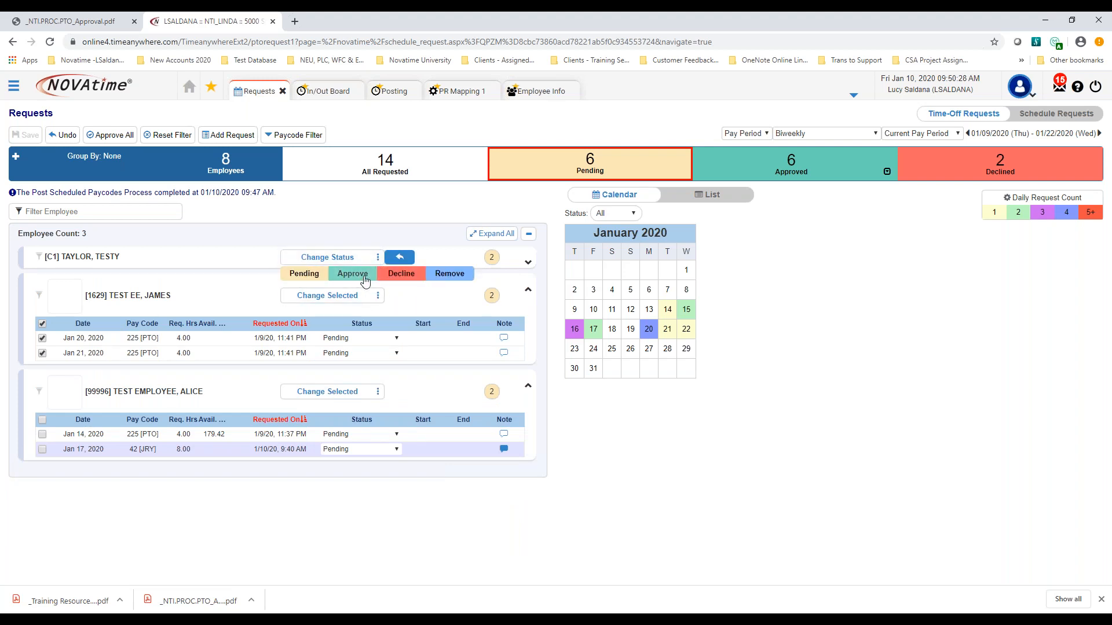
left_click(365, 281)
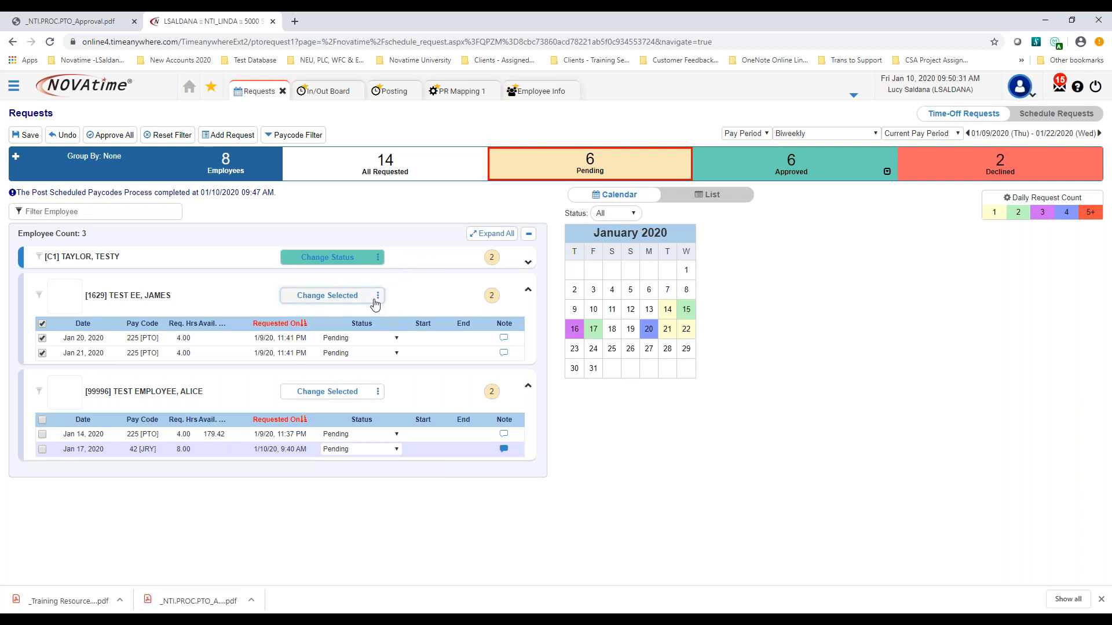
- Approve the second employee's two selected 225 [PTO] requests together and save the changes
left_click(375, 301)
left_click(346, 313)
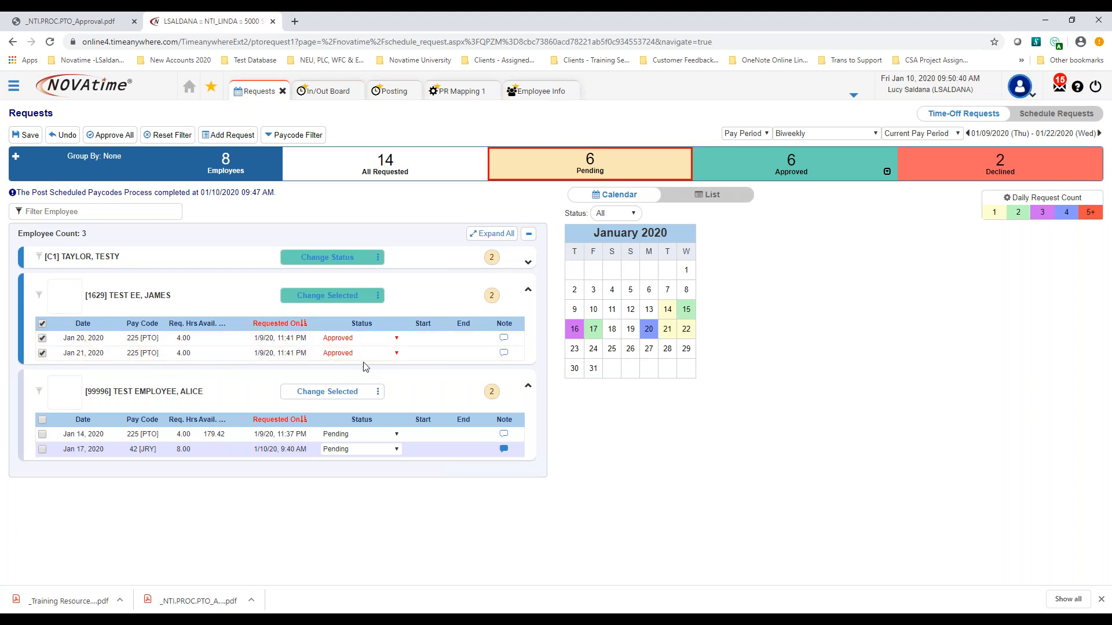
left_click(504, 340)
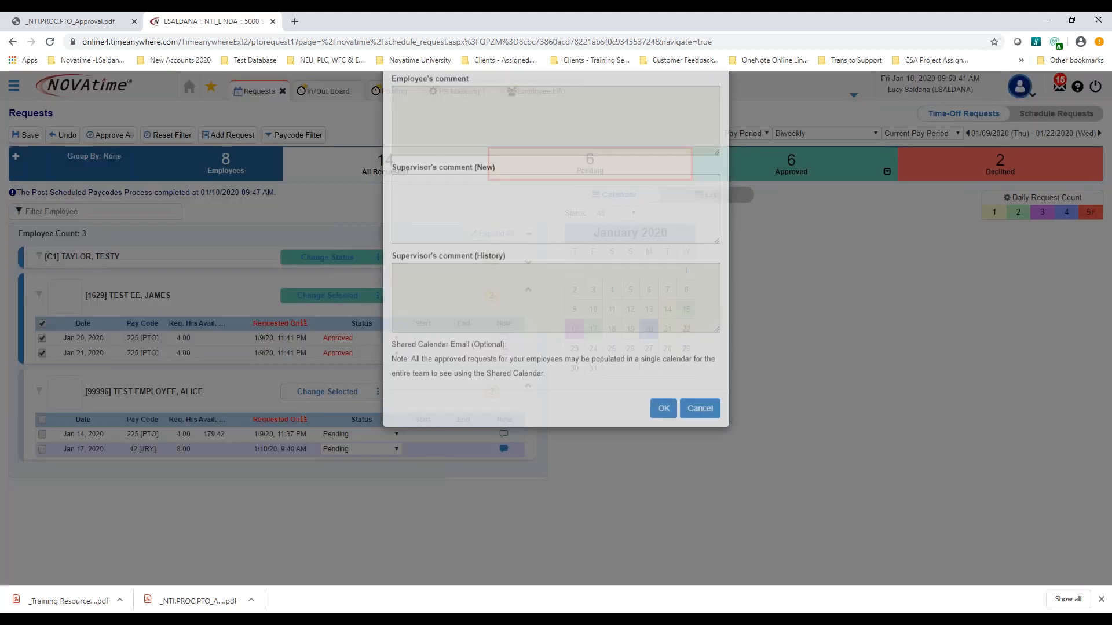
left_click(700, 412)
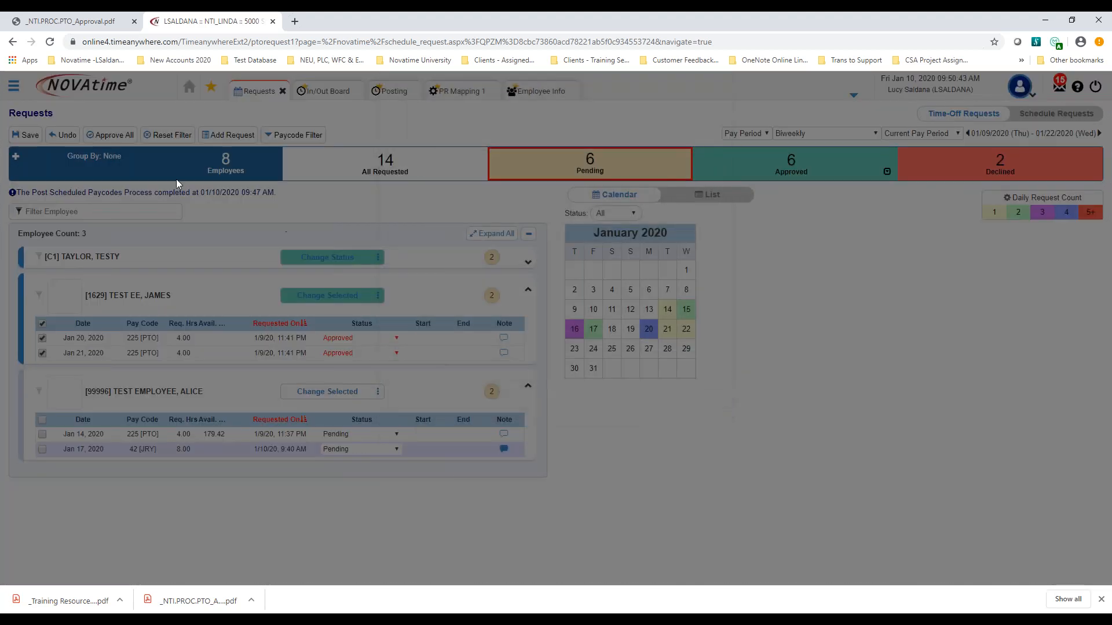
left_click(25, 135)
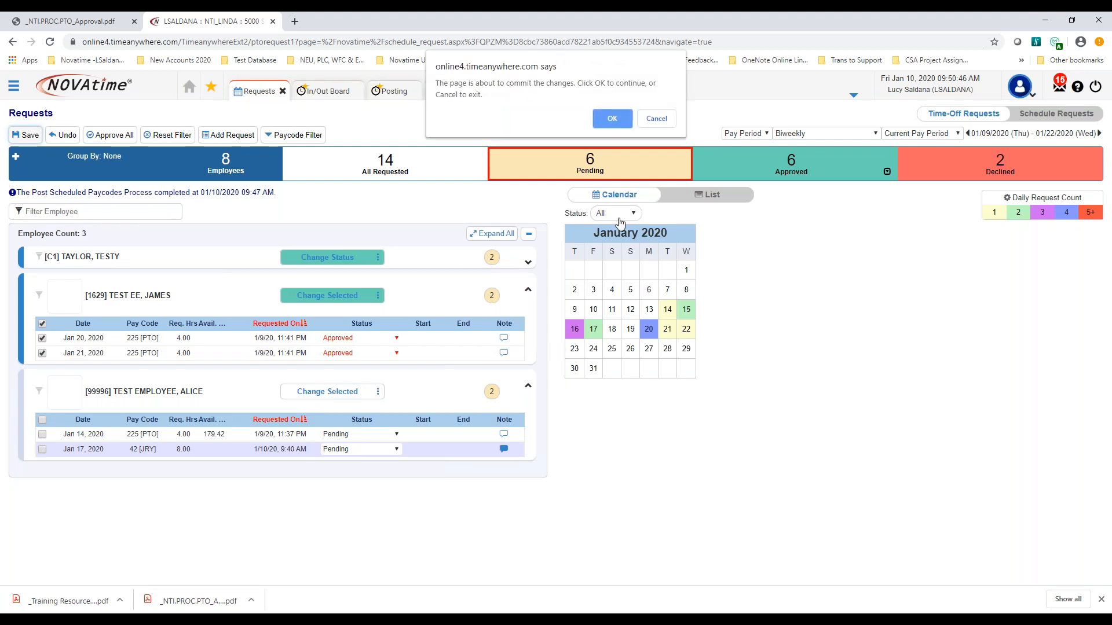
left_click(612, 119)
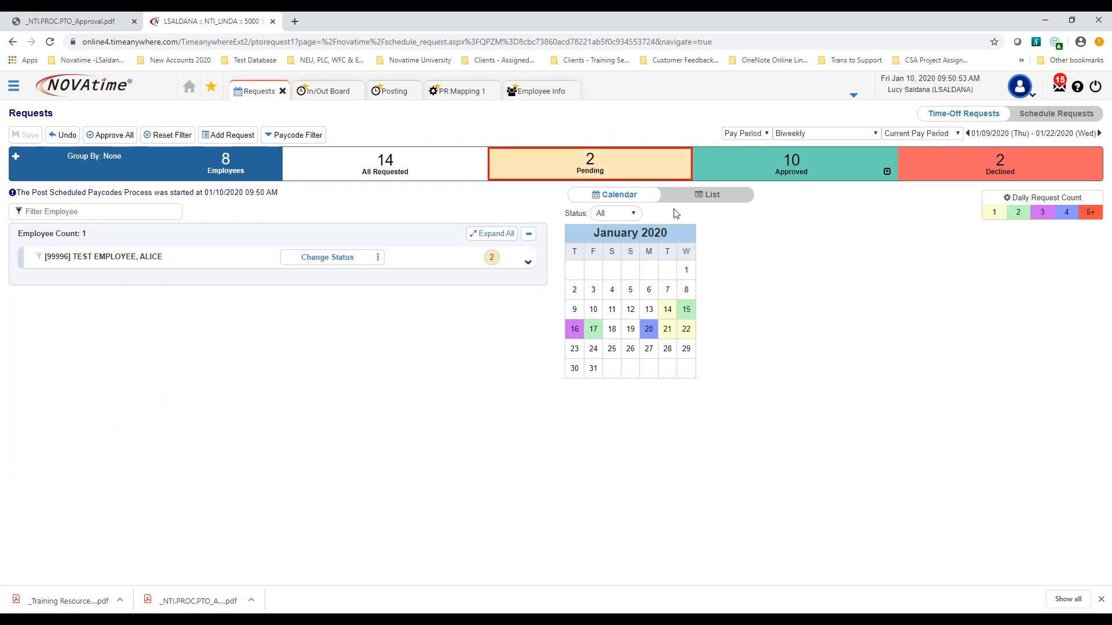
- Expand the remaining employee's pending requests and set the Jan 14, 2020 225 [PTO] request to Remove
left_click(507, 235)
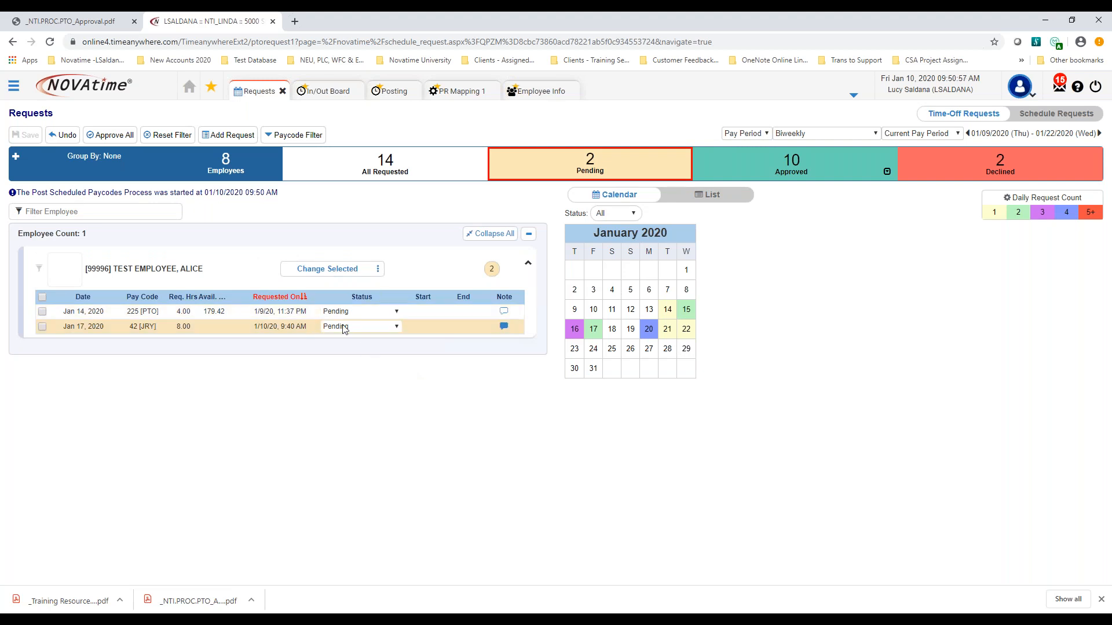
left_click(351, 313)
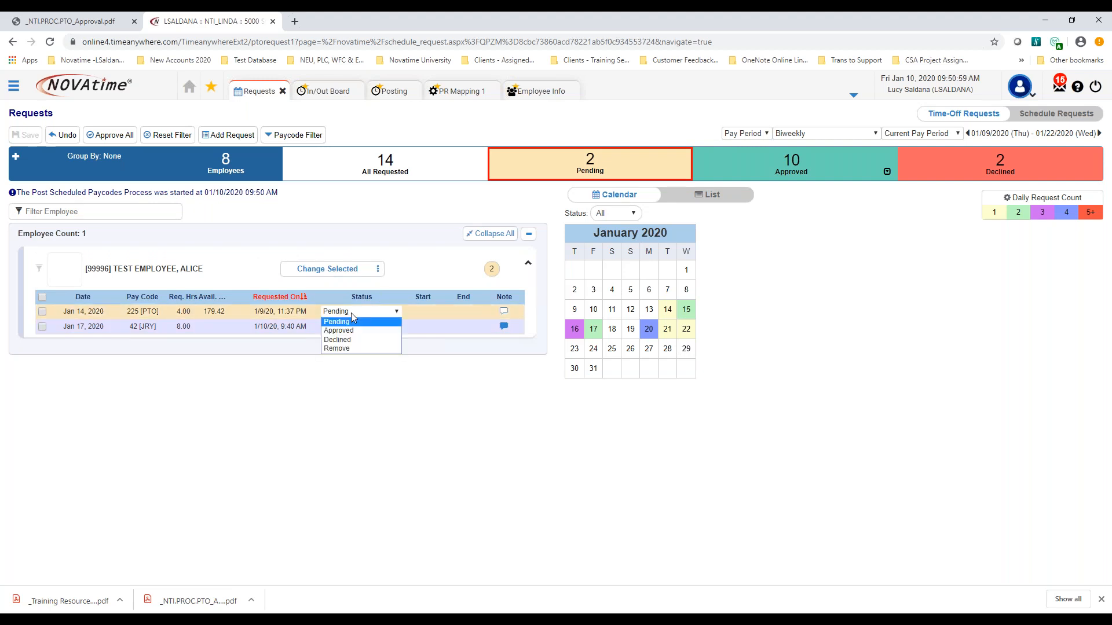
left_click(337, 348)
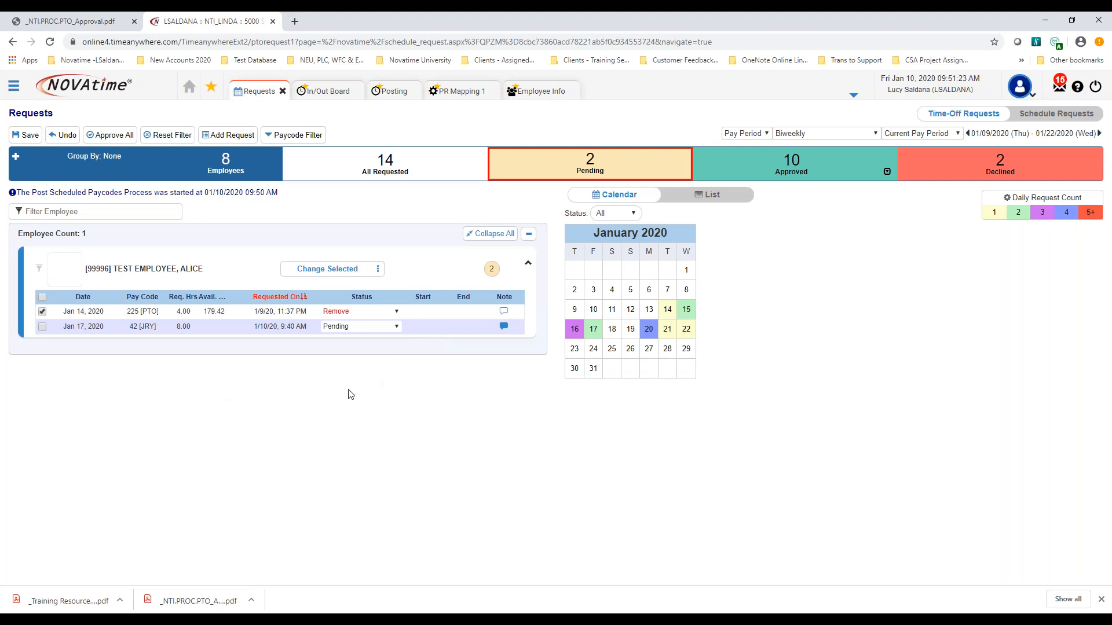
- Try the Declined status on the Jan 14, 2020 225 [PTO] request, view its notes, and set it back to Remove
left_click(371, 312)
left_click(371, 340)
left_click(503, 311)
left_click(431, 249)
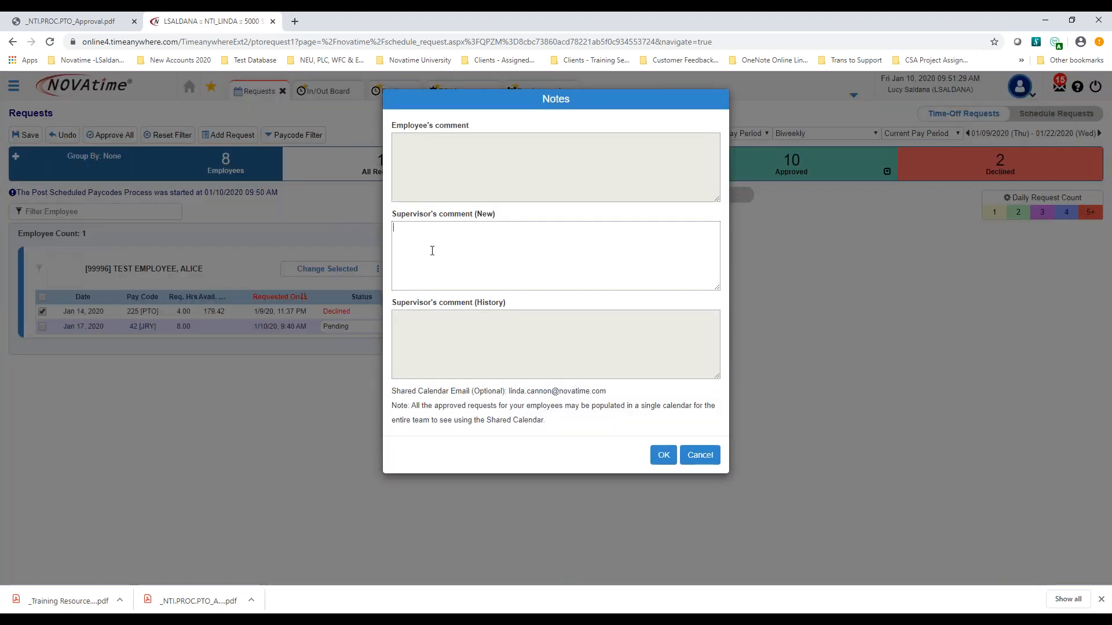
left_click(700, 455)
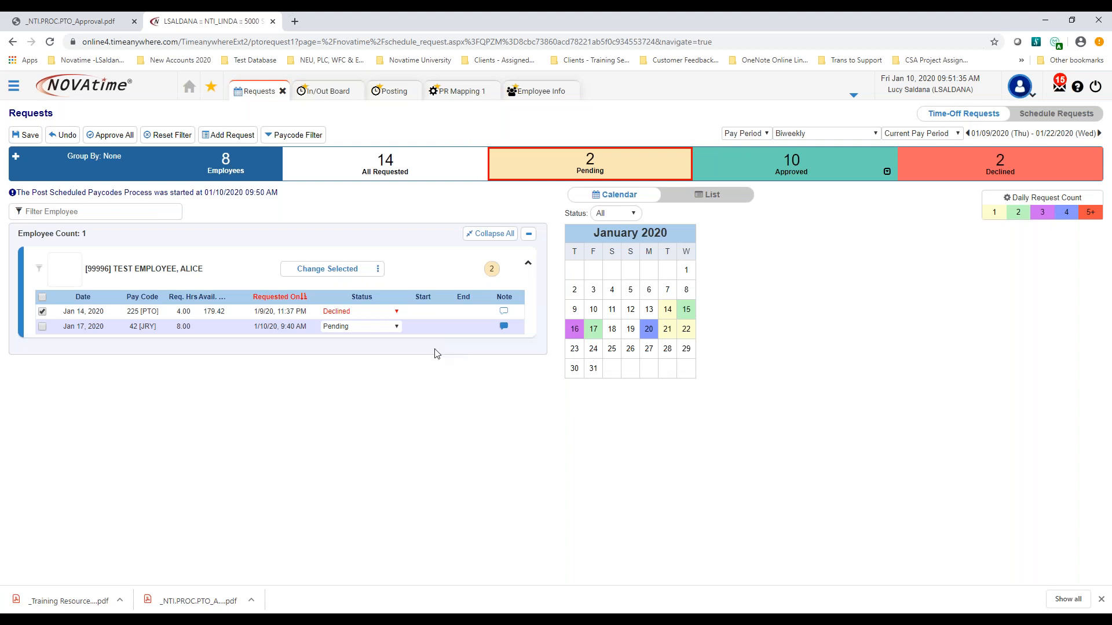
left_click(380, 313)
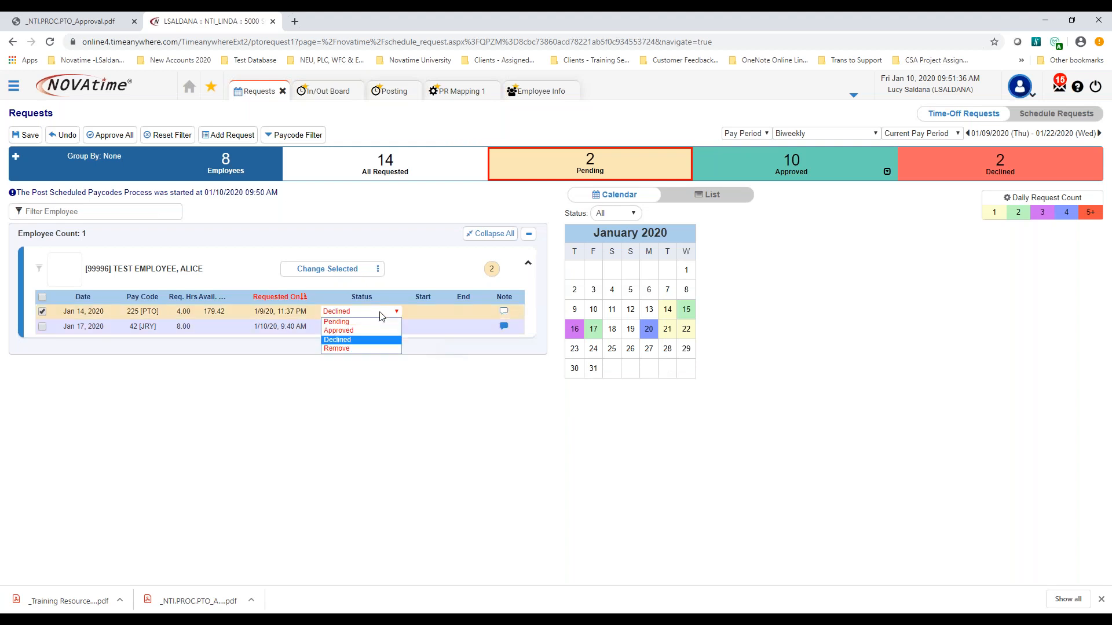
left_click(362, 349)
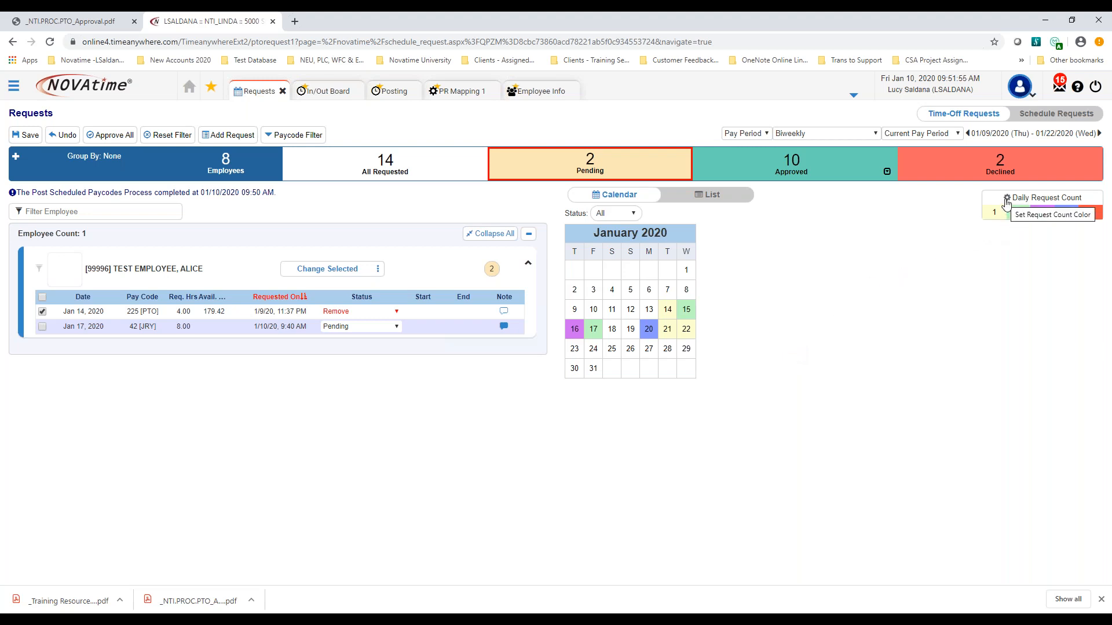
- Restore the default request count thresholds and colors, and check January 14 on the request calendar
left_click(1006, 199)
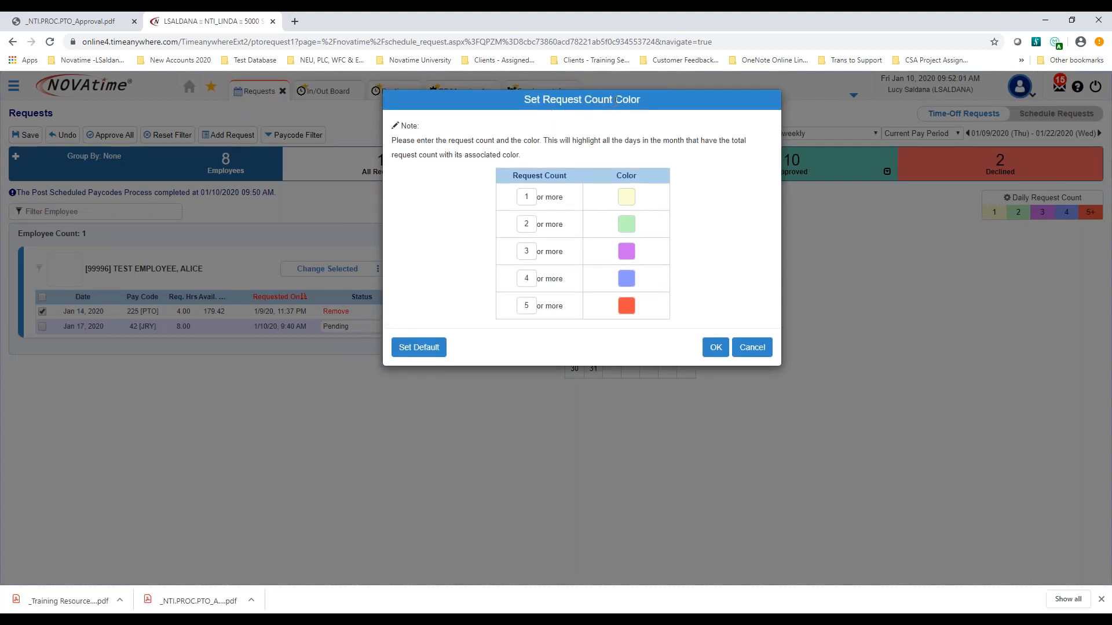
left_click(428, 348)
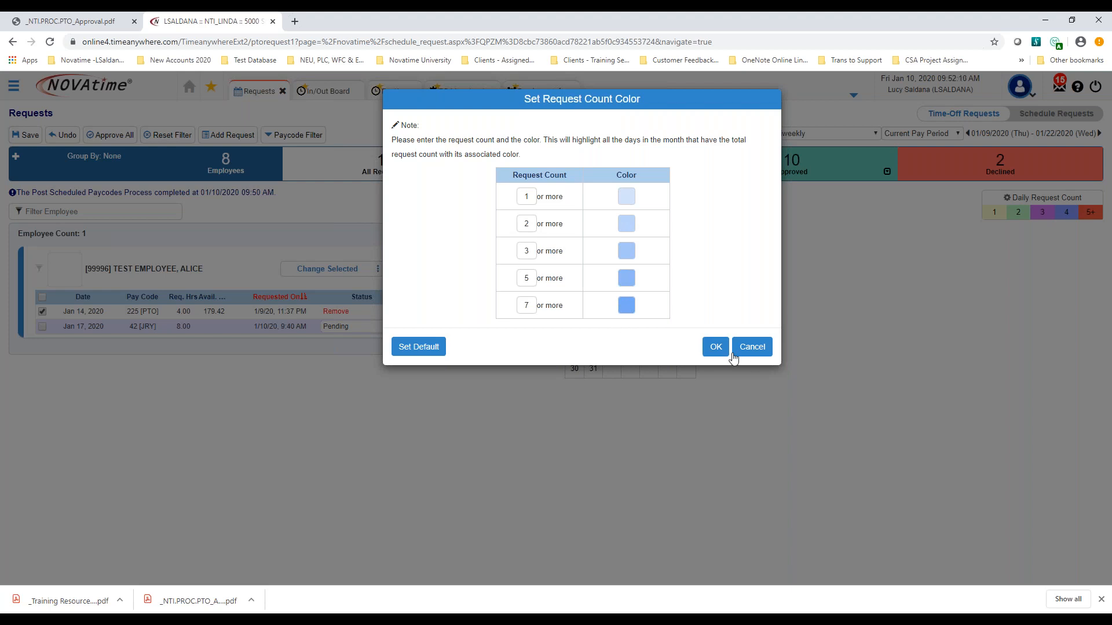
left_click(716, 347)
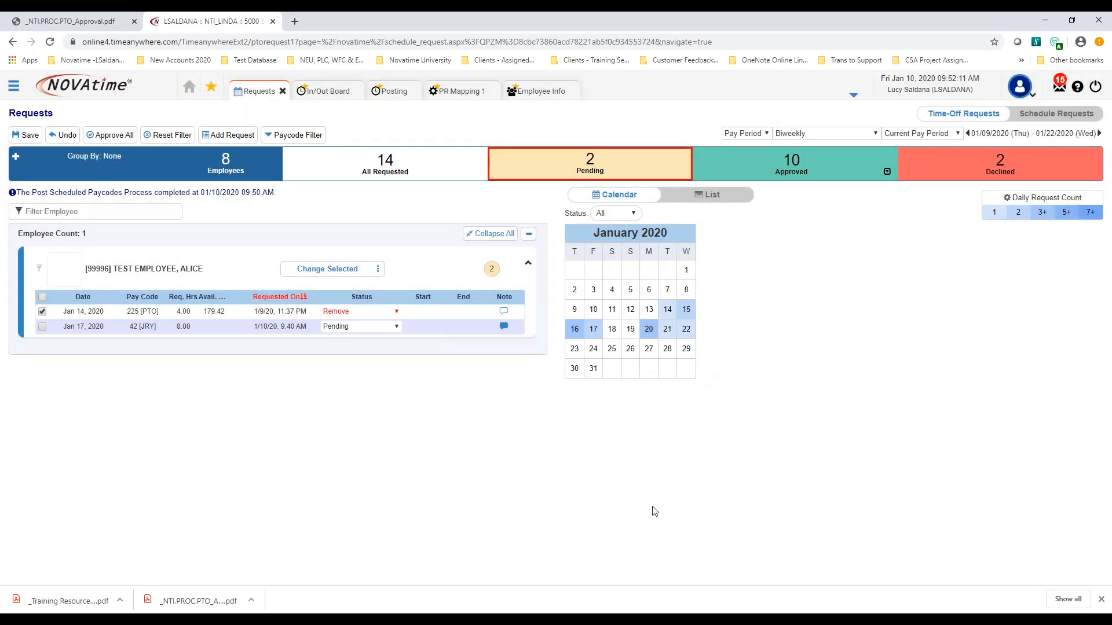
mouse_move(686, 310)
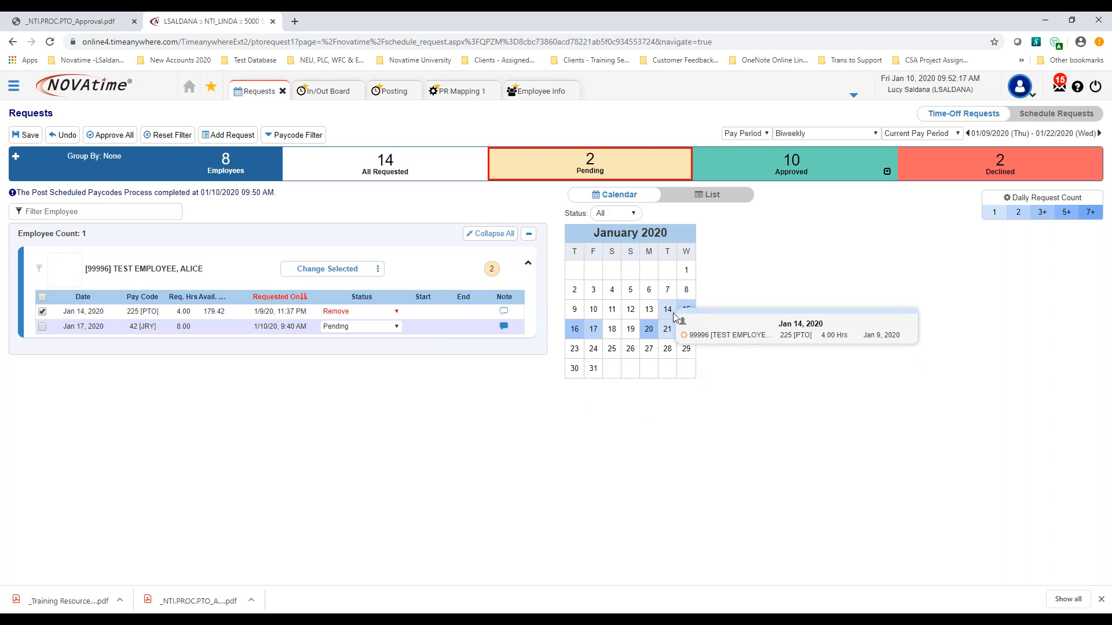
- Set the daily request count colors to pale yellow #f6fbd4 for 1 or more and light aqua #bcf9eb for 2 or more
left_click(1009, 199)
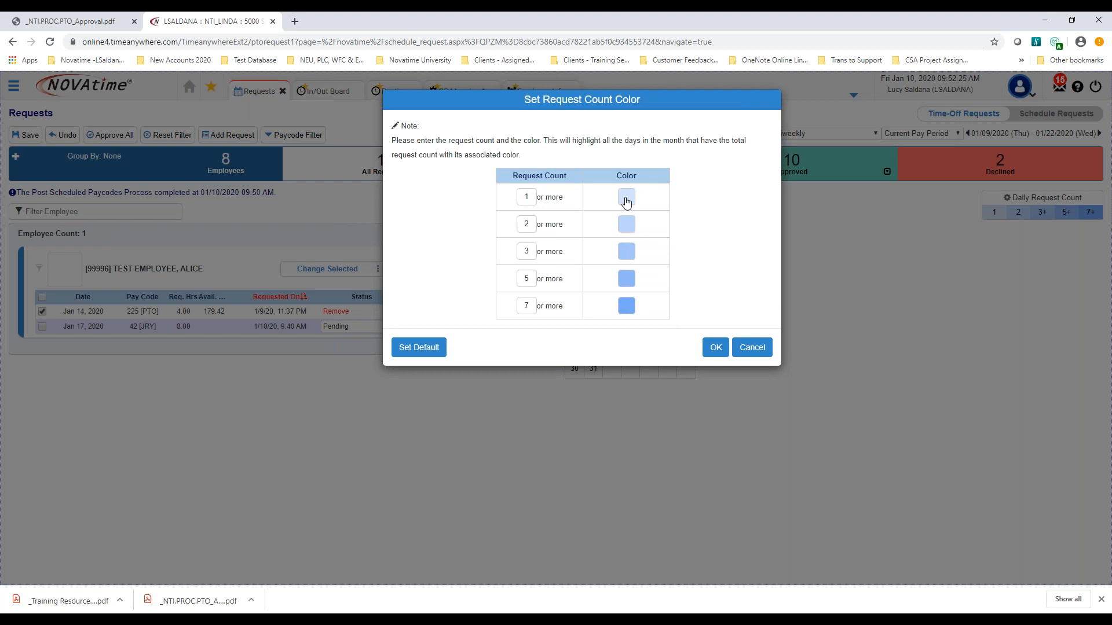
left_click(626, 197)
left_click(697, 288)
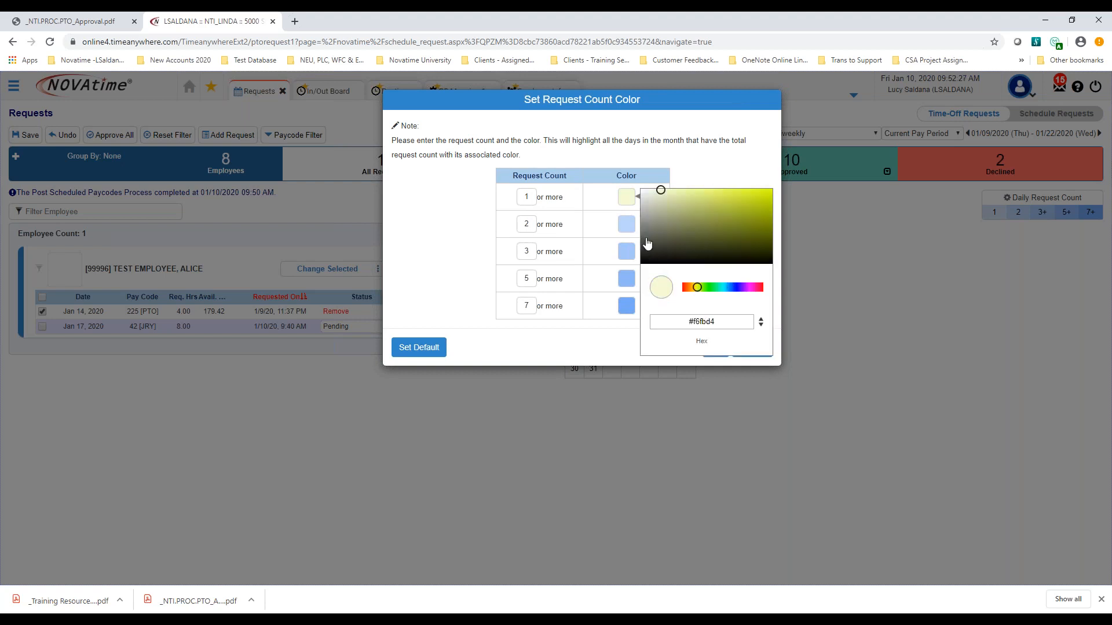
left_click(582, 232)
left_click(626, 224)
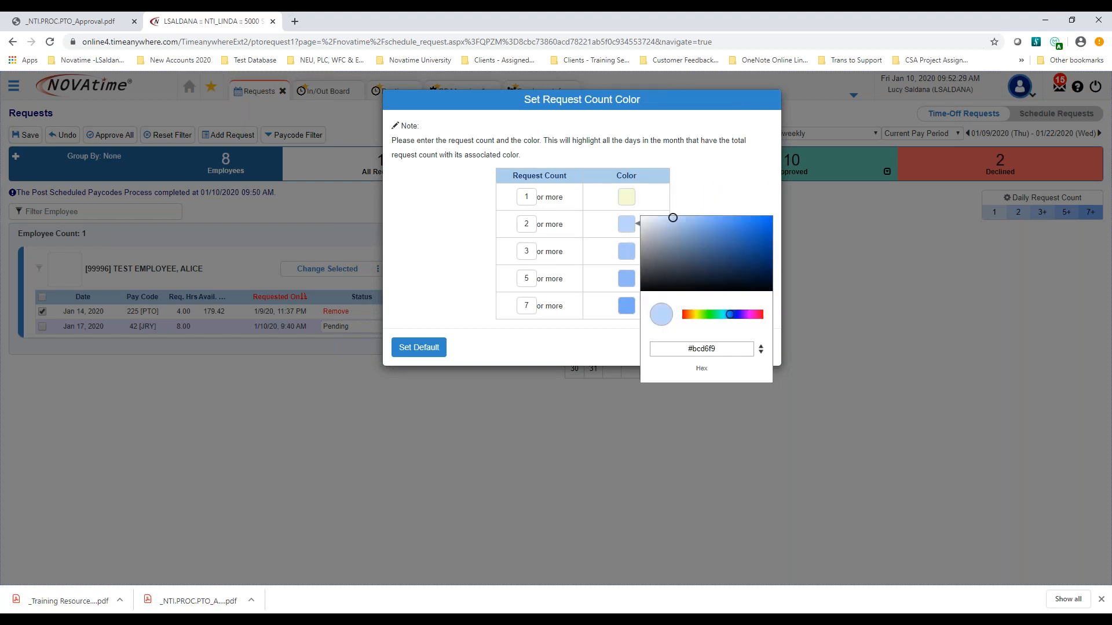
left_click(719, 315)
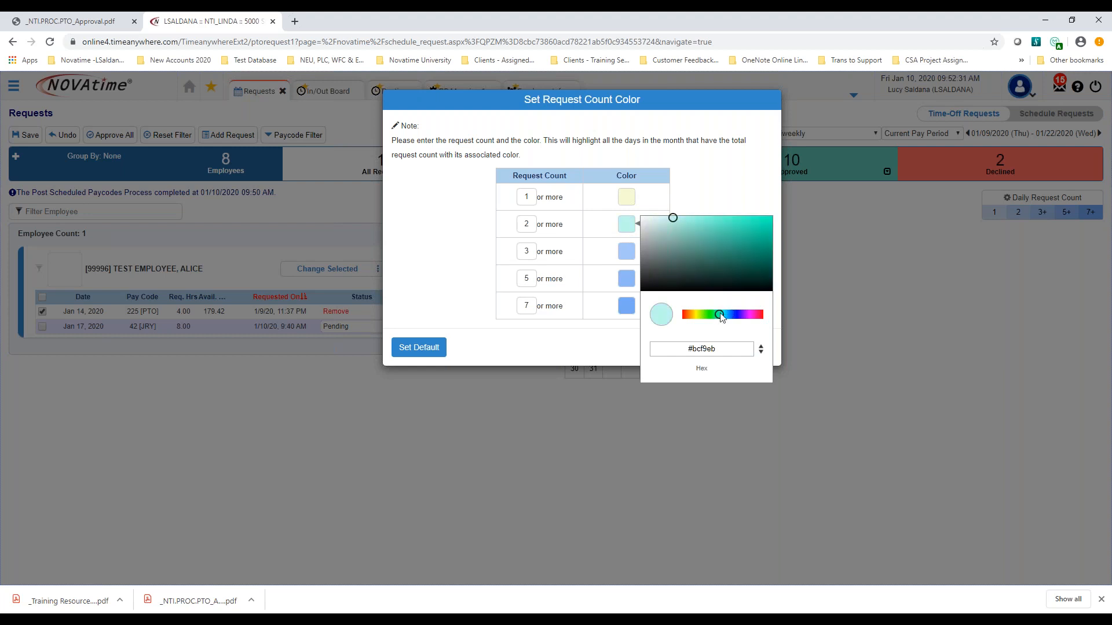
left_click(615, 263)
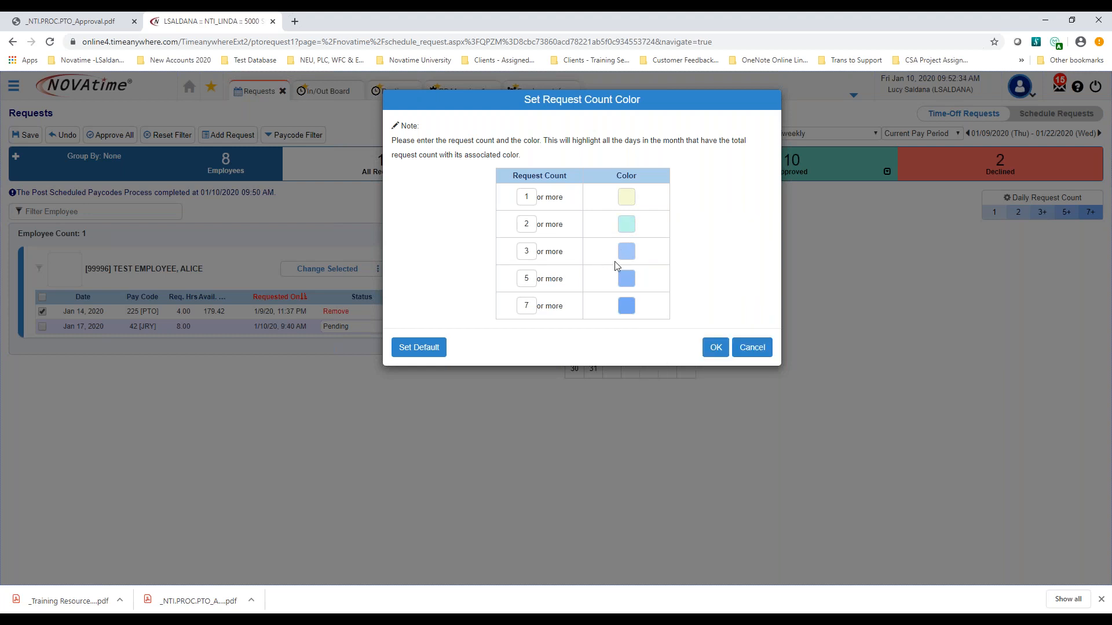
- Set the daily request count colors to light violet #a9a5f7 for 3 or more and pink #f58ed7 for 5 or more
left_click(626, 262)
left_click(693, 341)
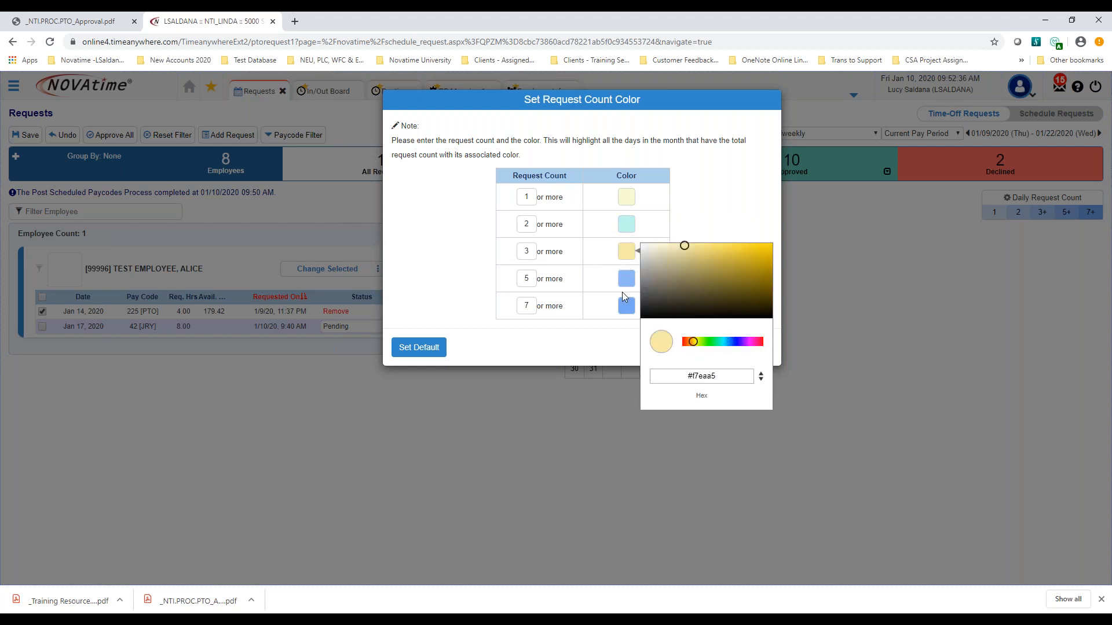
left_click_drag(724, 342, 736, 342)
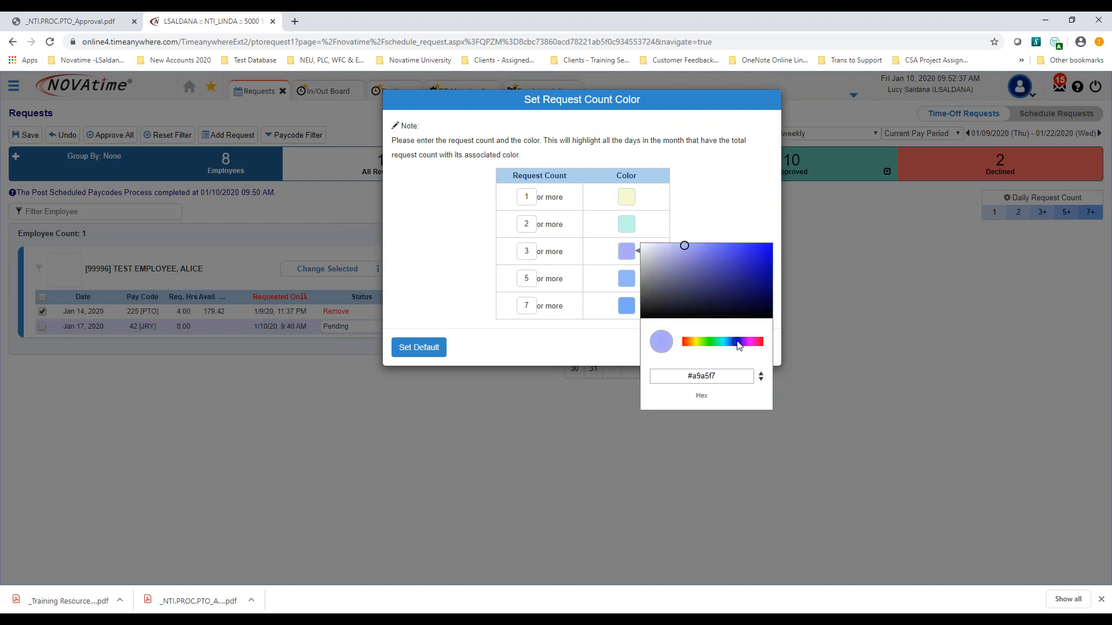
left_click(626, 280)
left_click(753, 369)
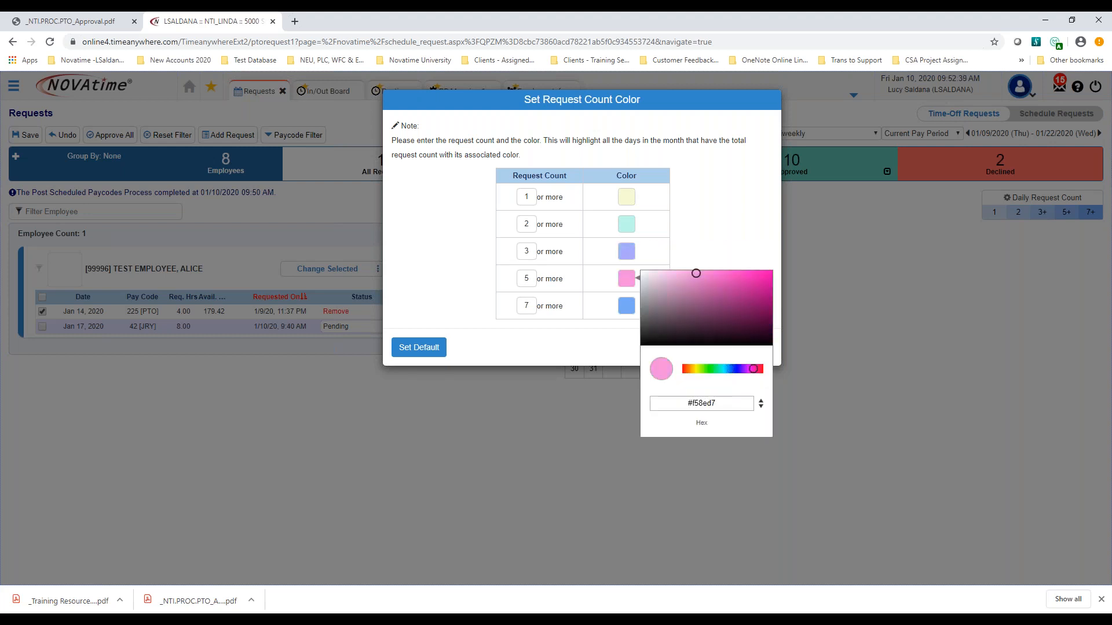
- Set the color for 7 or more daily requests to orange-red and apply the request count color settings
left_click(626, 306)
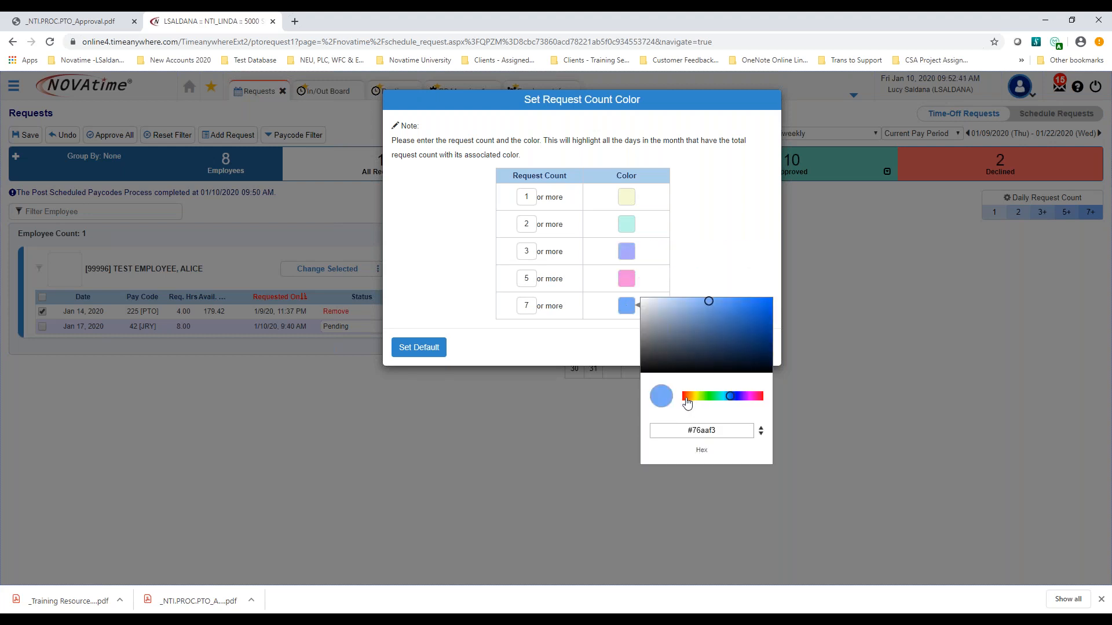
left_click(685, 397)
left_click(763, 302)
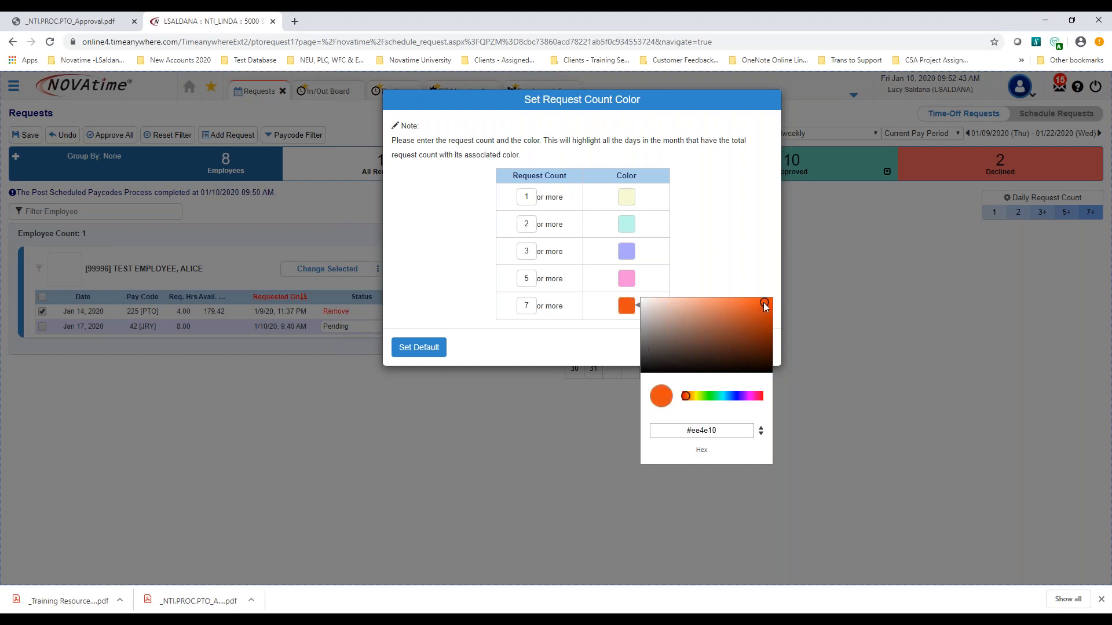
left_click(614, 337)
left_click(714, 348)
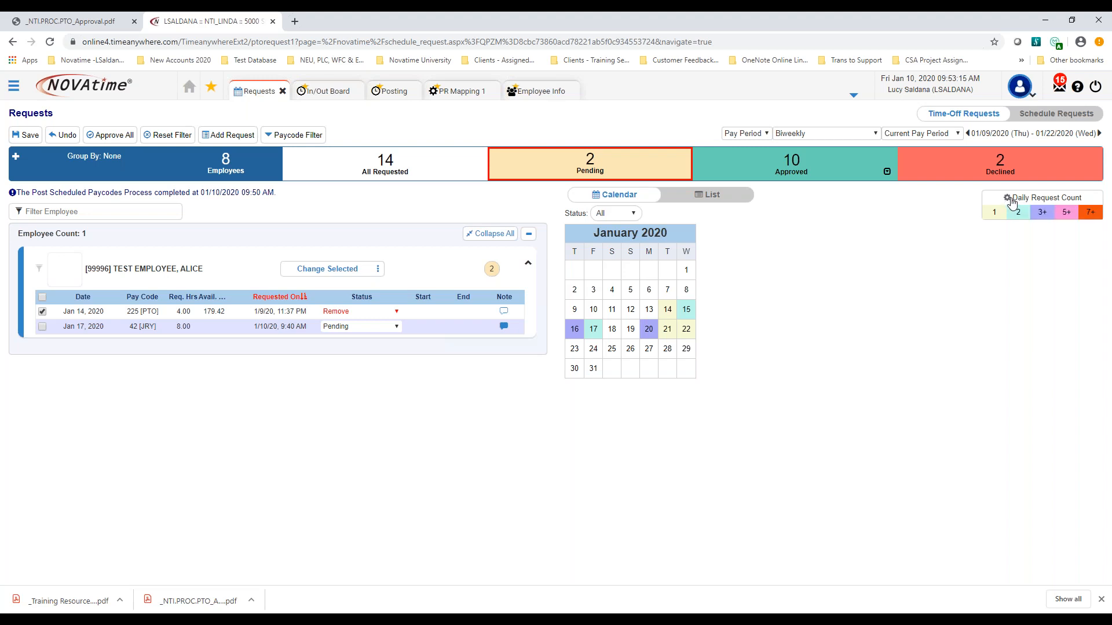
- Review the request count color settings, close them, and check the January 15 and January 20 requests on the calendar
left_click(1006, 199)
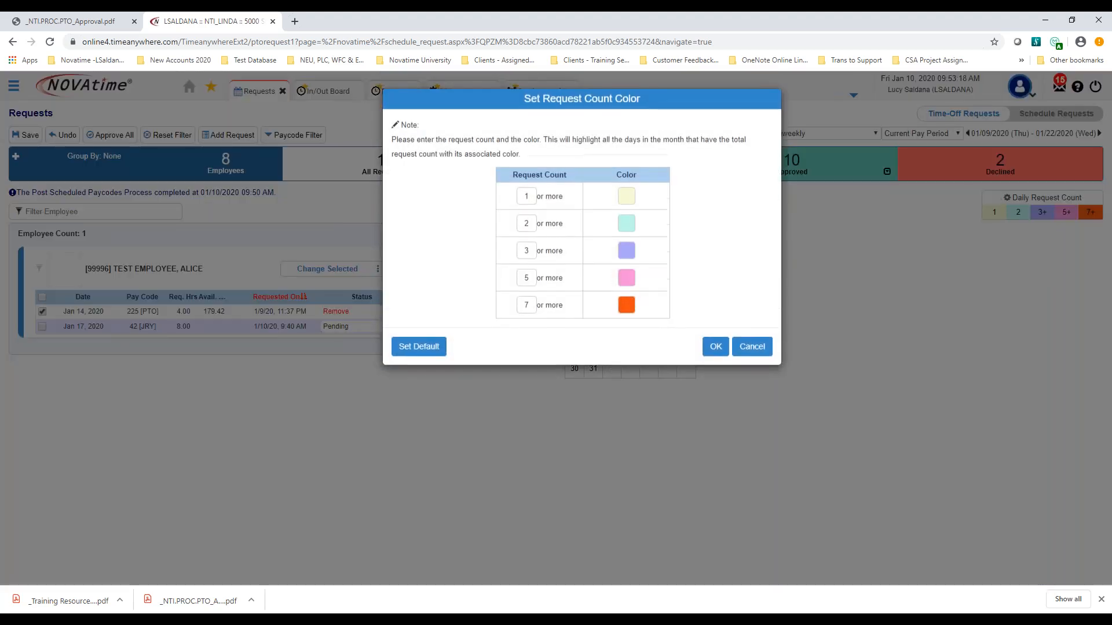
left_click(750, 349)
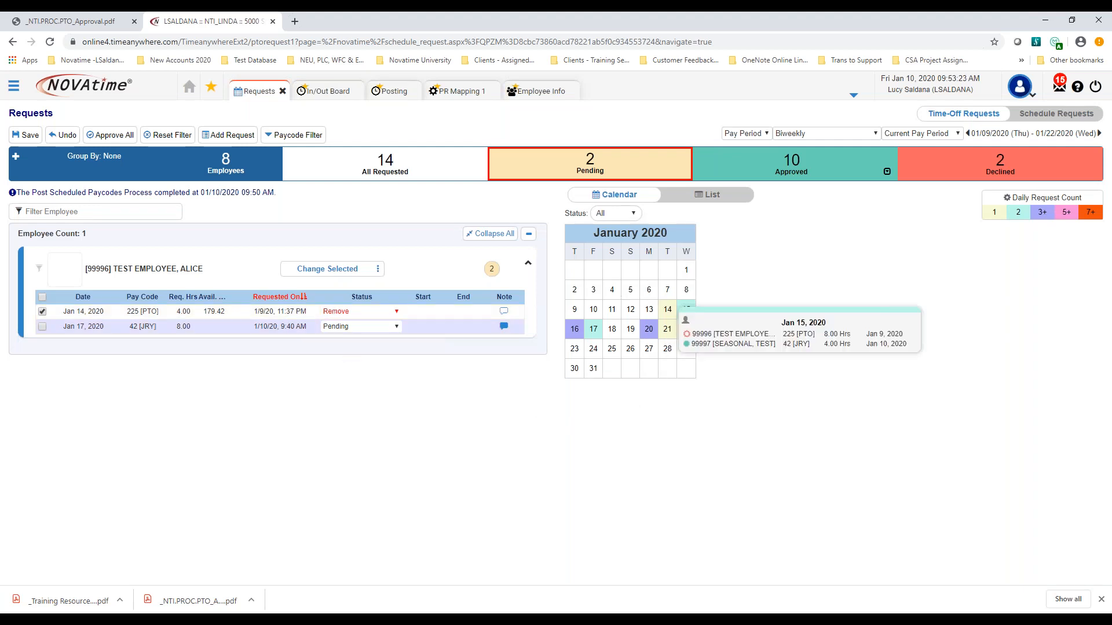
mouse_move(647, 343)
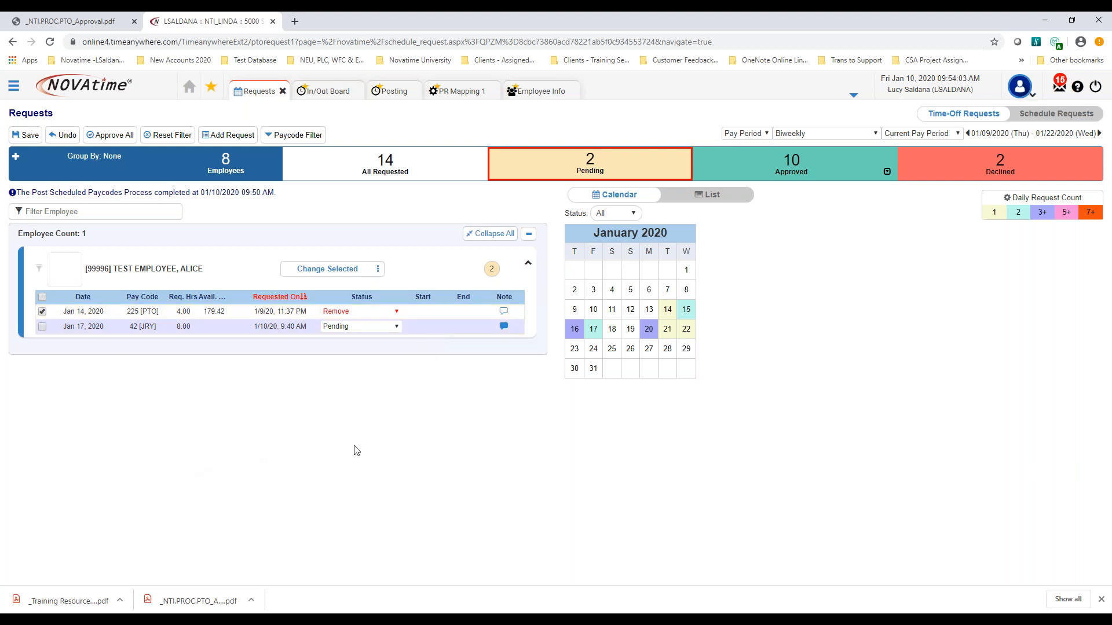
- Return to the home dashboard without saving the status change and open the current pay period's pending time-off requests
left_click(193, 92)
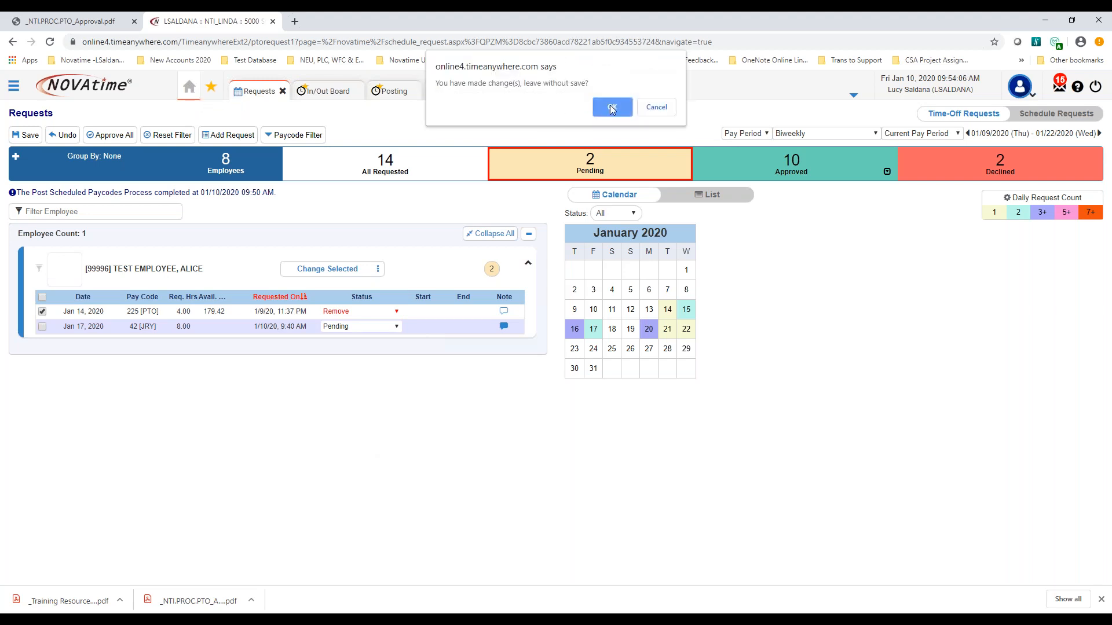
left_click(611, 108)
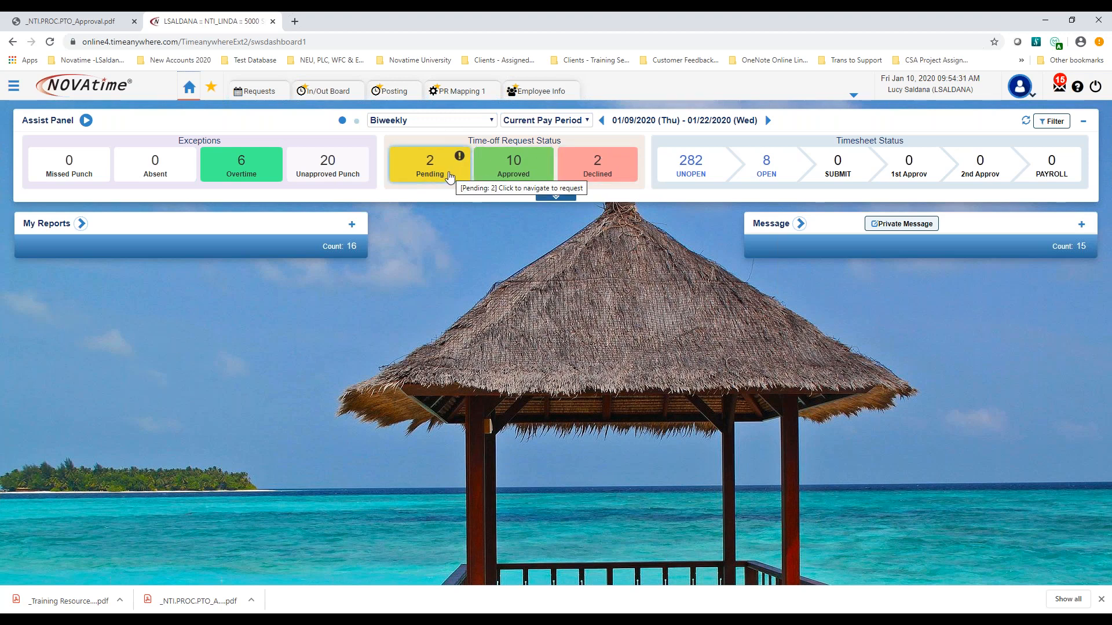
left_click(434, 173)
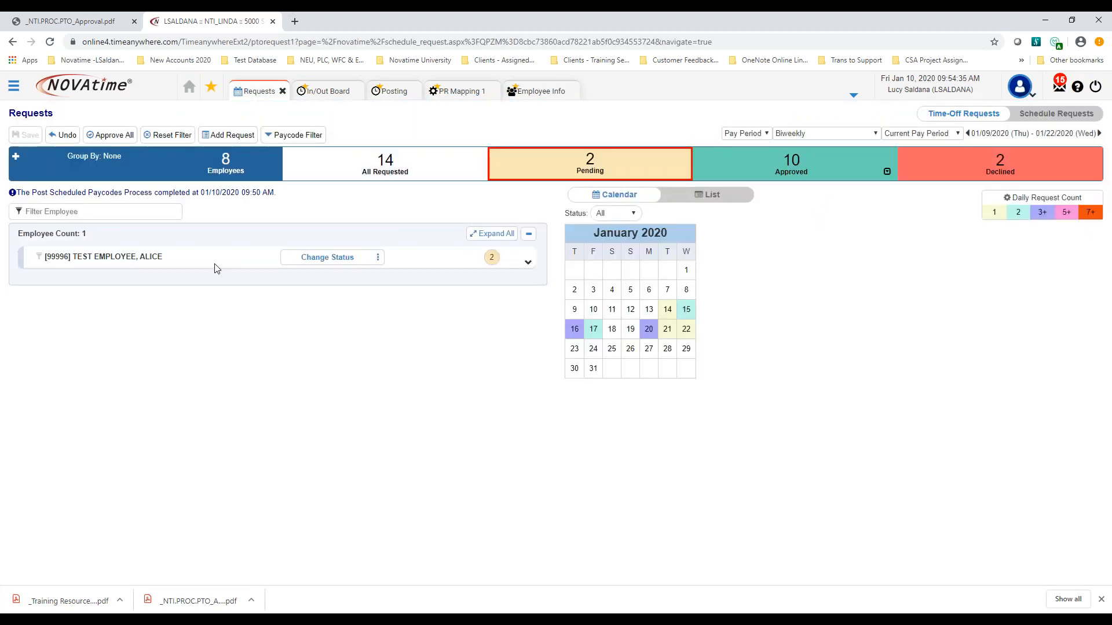
- Expand the pending employee's requests and approve all pending time-off requests at once
left_click(508, 239)
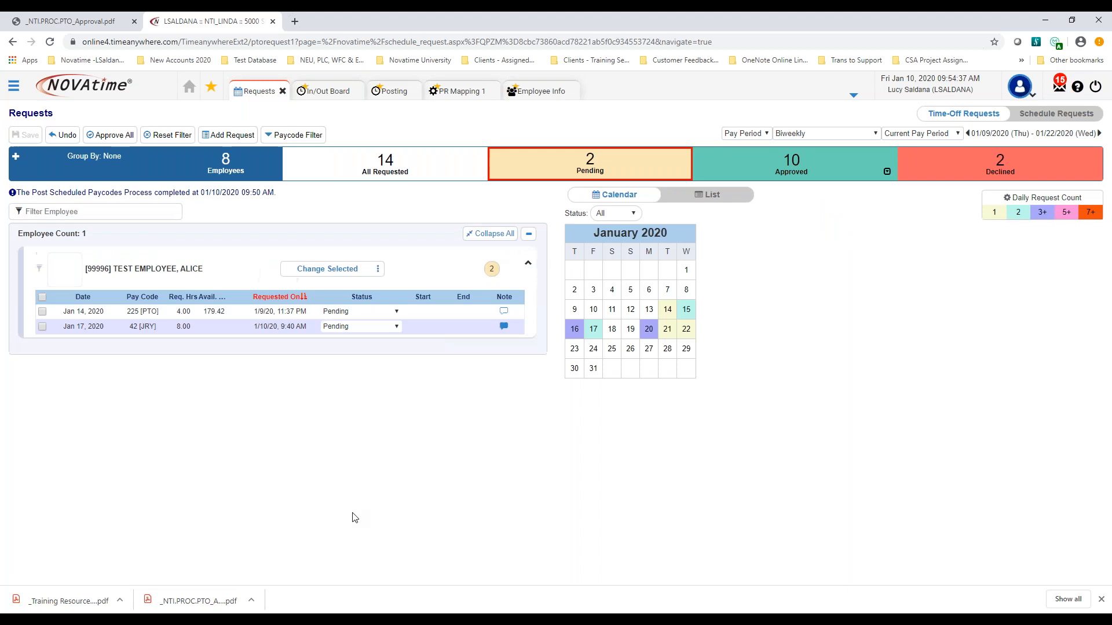
left_click(107, 136)
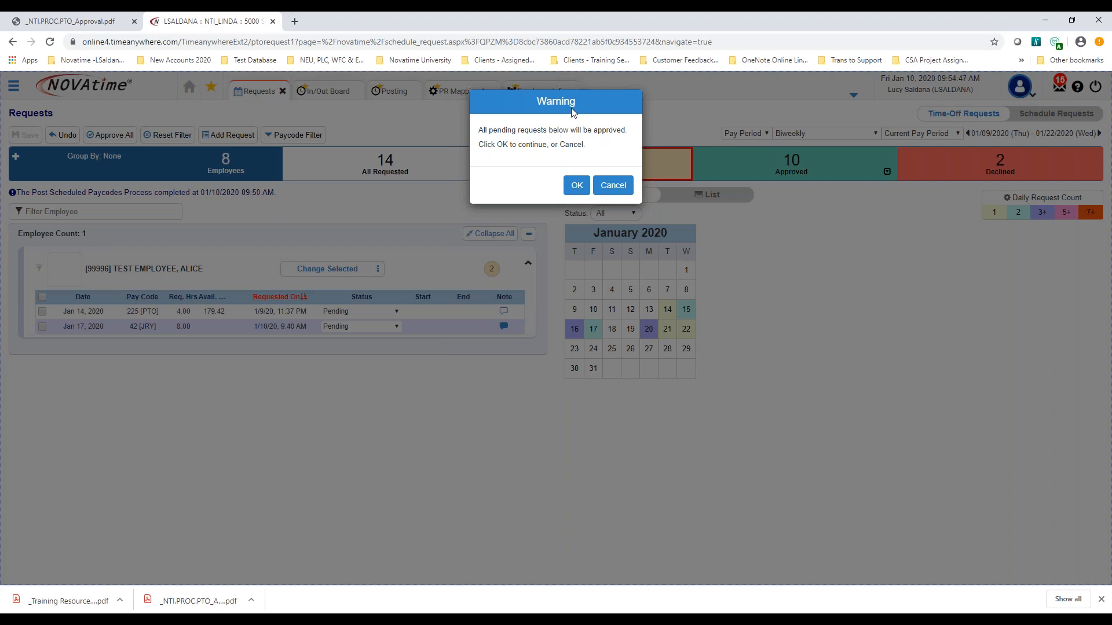
left_click(577, 188)
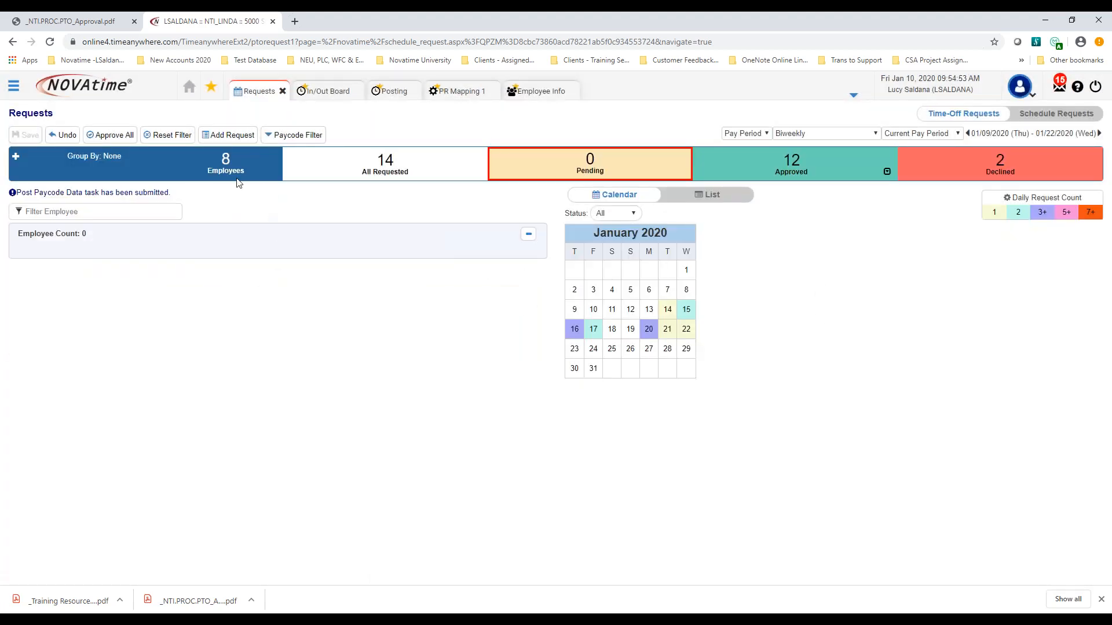
- Reopen the pending time-off requests from the home dashboard and widen the displayed period to All
left_click(189, 88)
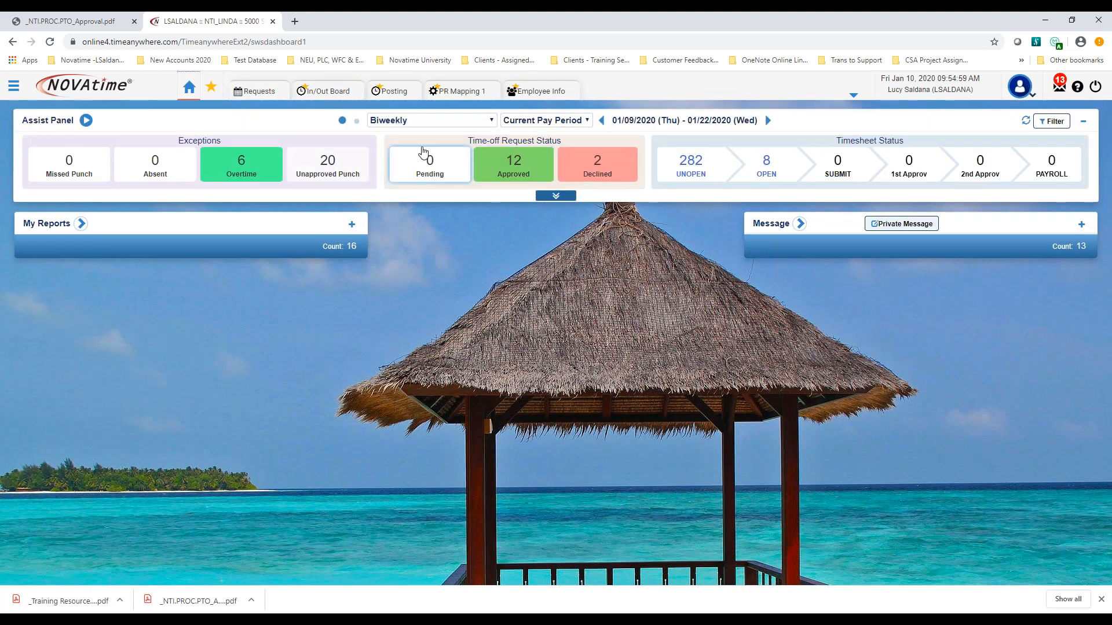
left_click(503, 148)
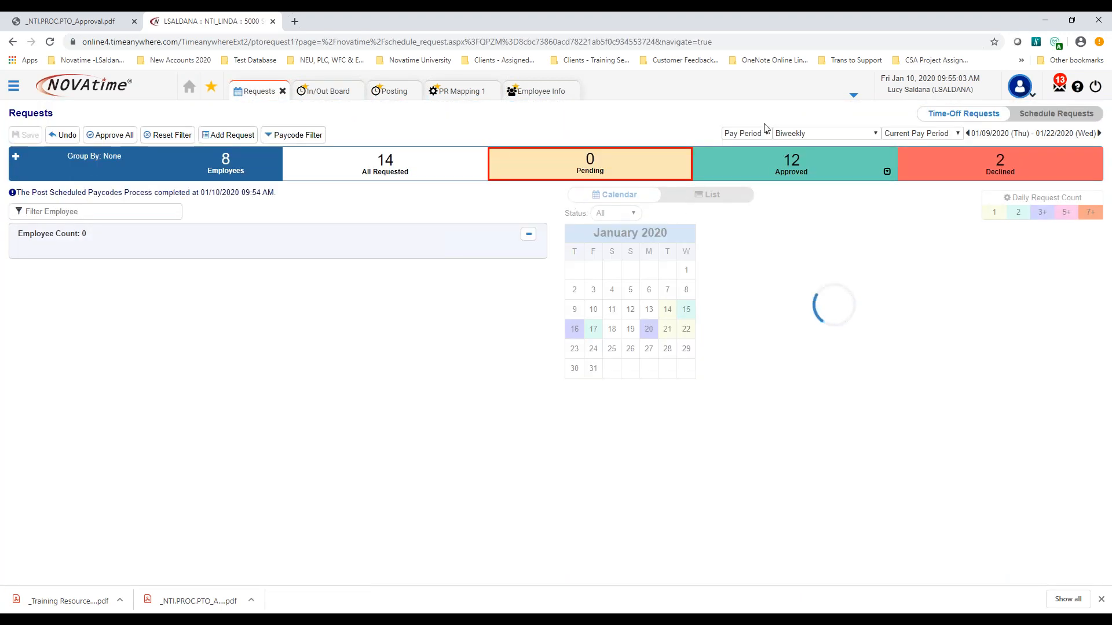
left_click(764, 134)
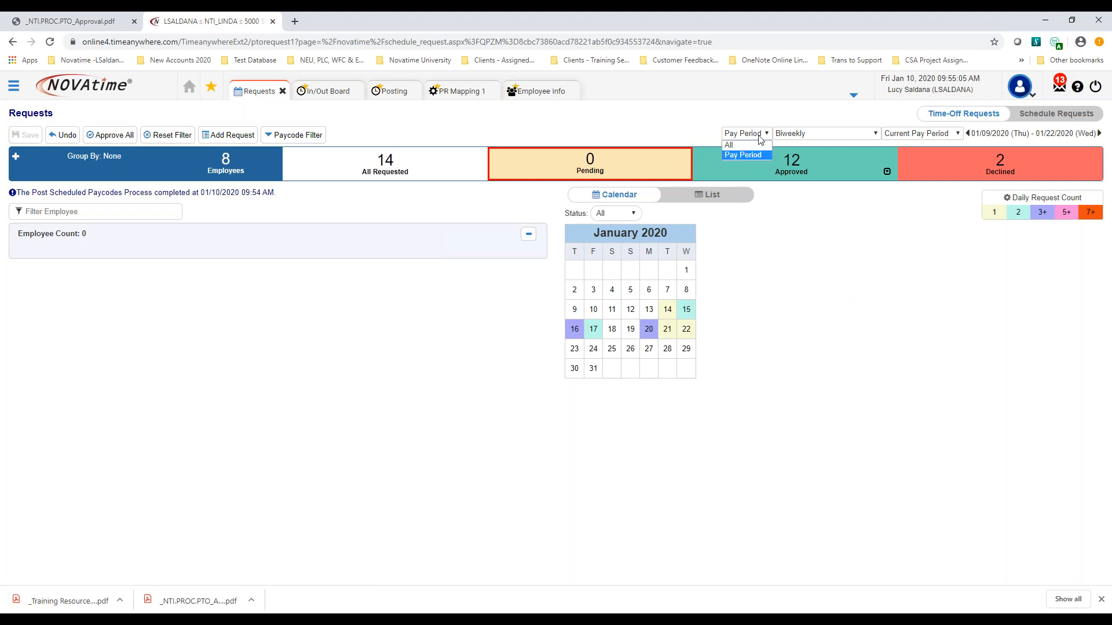
left_click(752, 149)
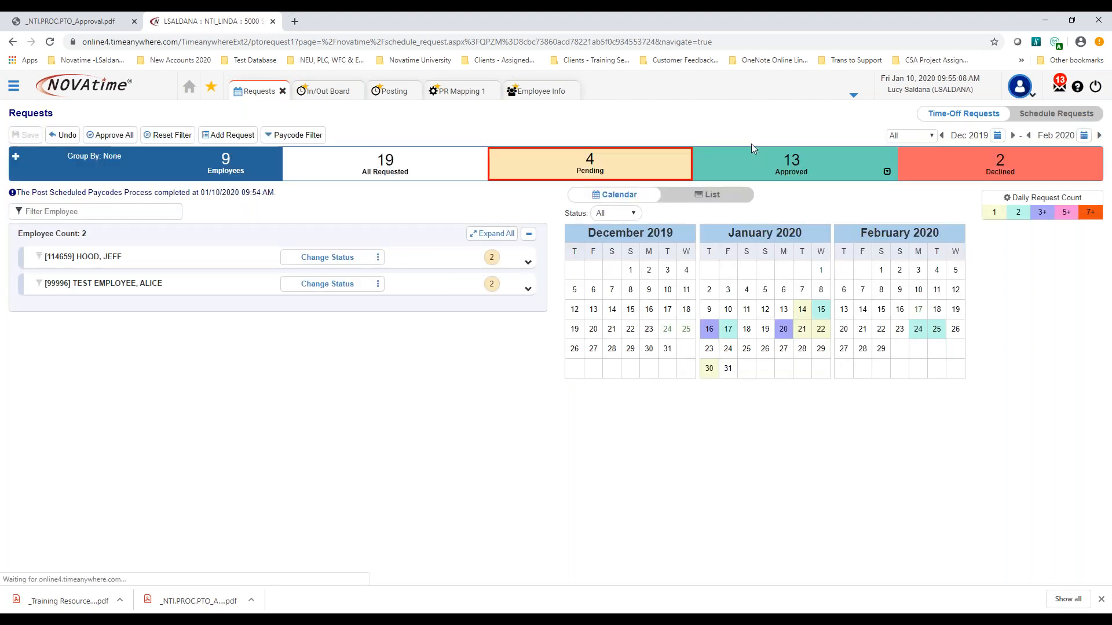
- Go from the home dashboard to report generation and look through the Accrual templates Balance Report.ACC and History Report.ACC
left_click(192, 100)
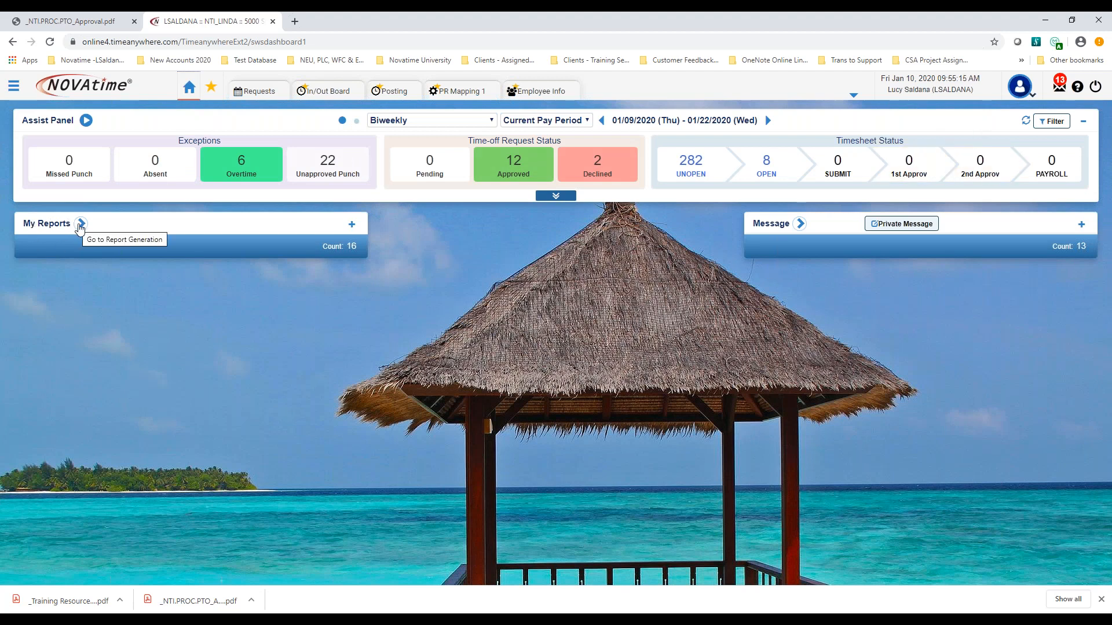
left_click(81, 226)
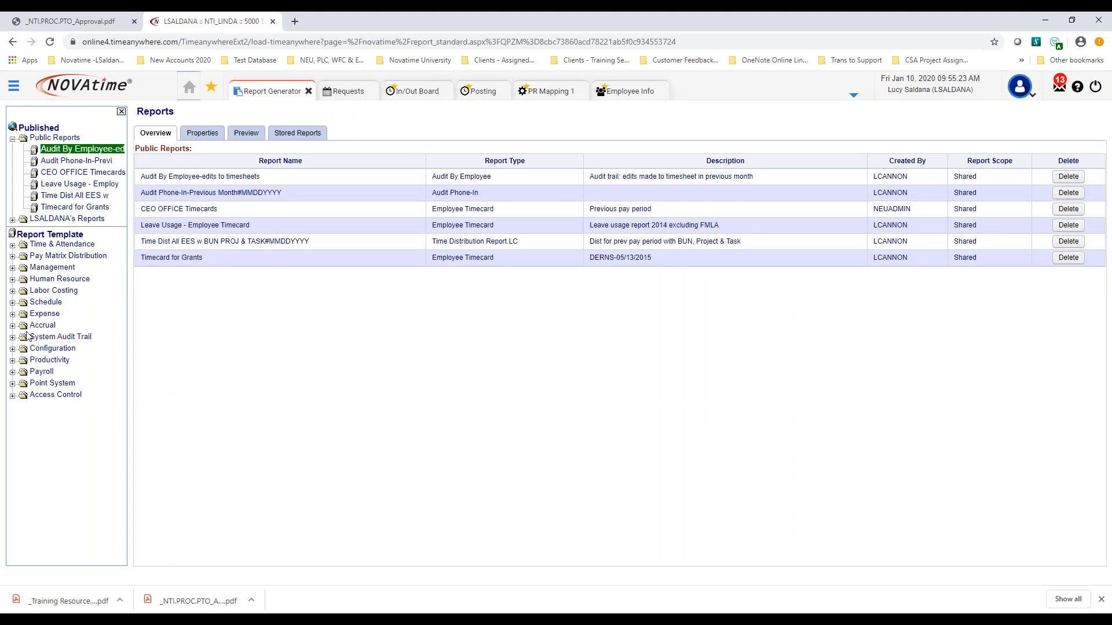
left_click(13, 326)
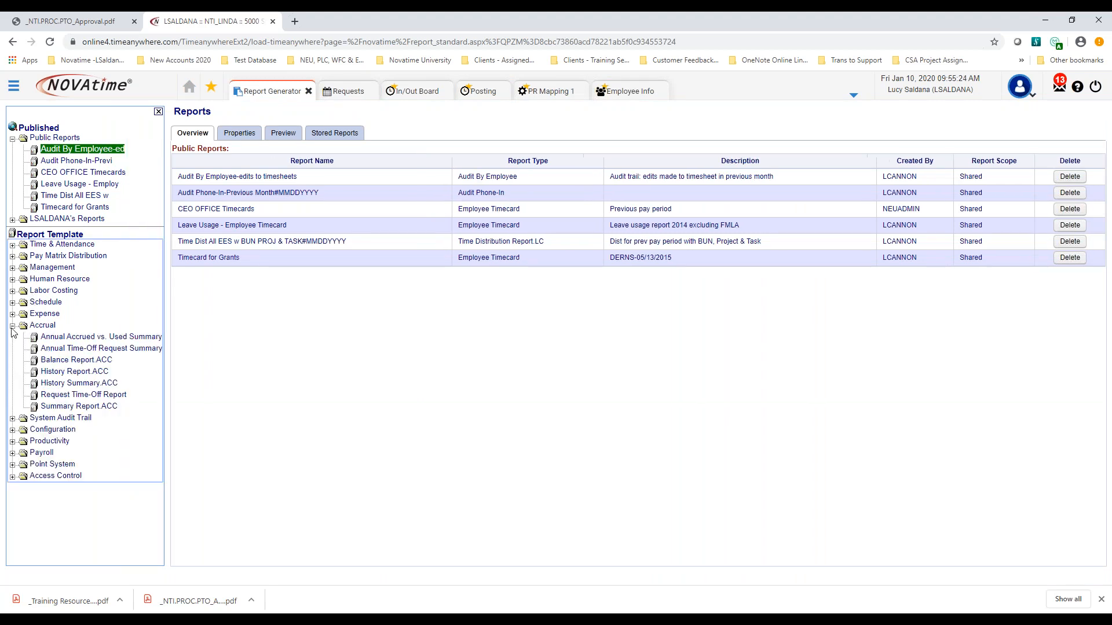
left_click(67, 361)
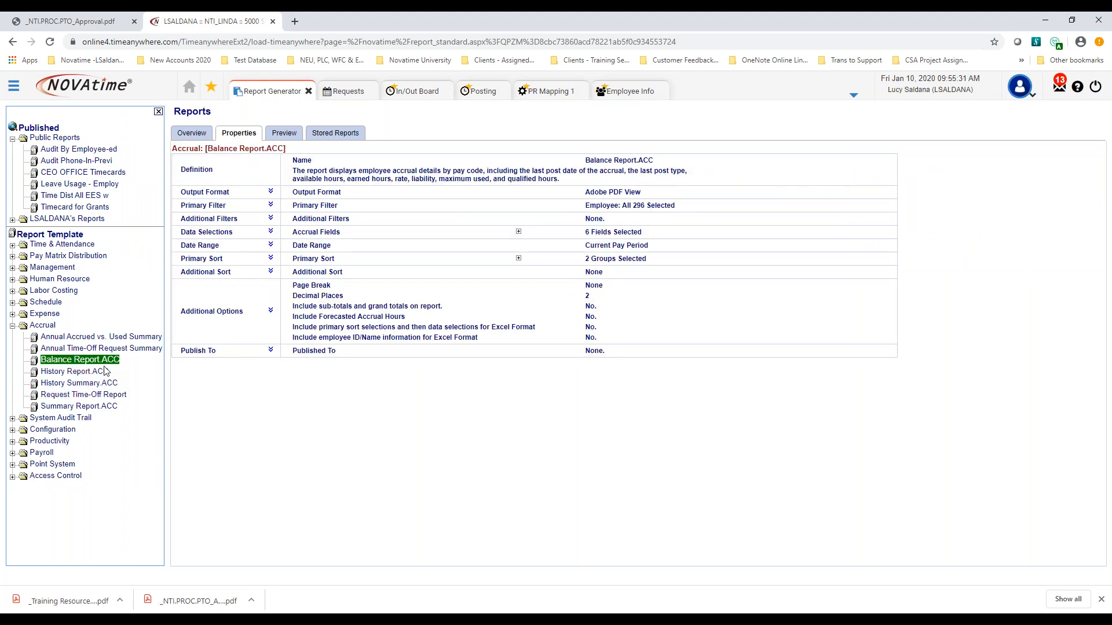
left_click(94, 377)
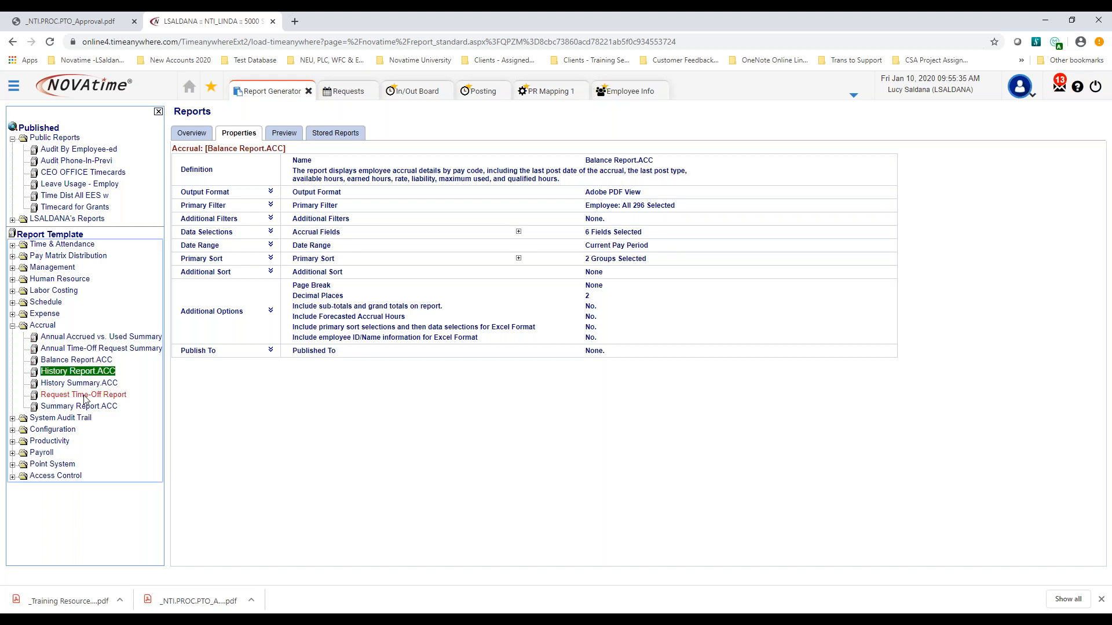
- Configure the Request Time-Off Report with a filter for paycode 2[Vac] and the Current Month date range
left_click(86, 397)
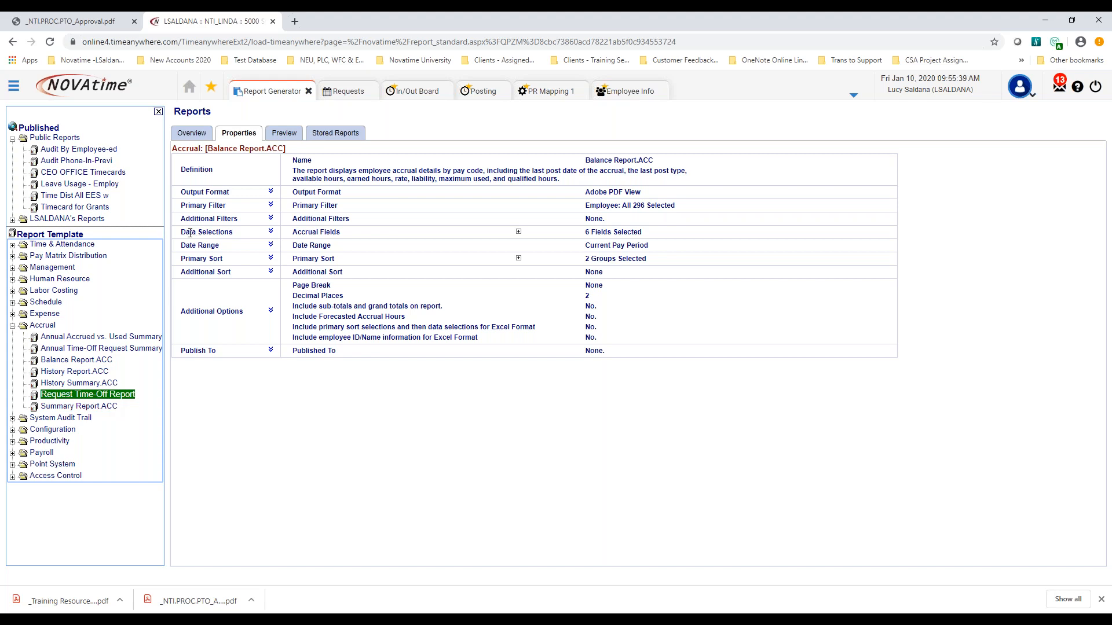
left_click(271, 219)
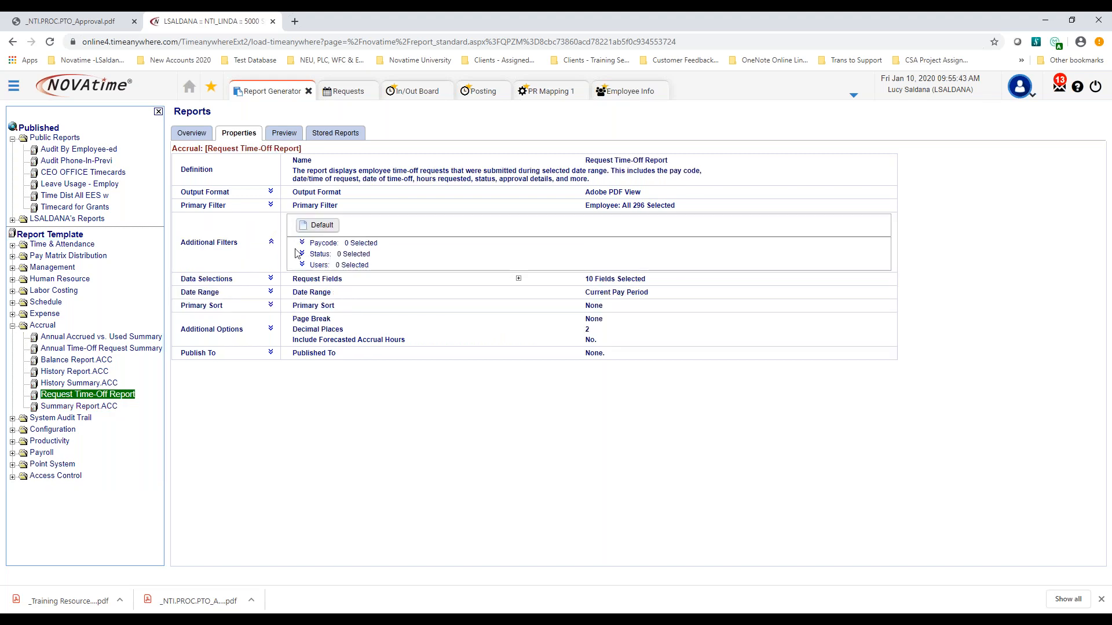
left_click(302, 243)
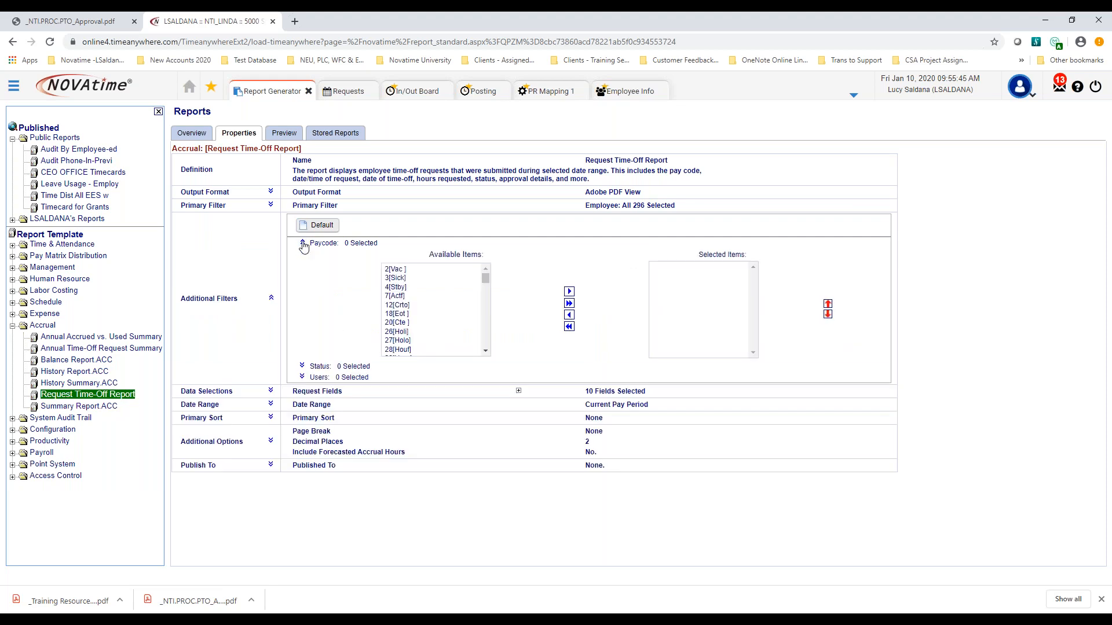
left_click(402, 270)
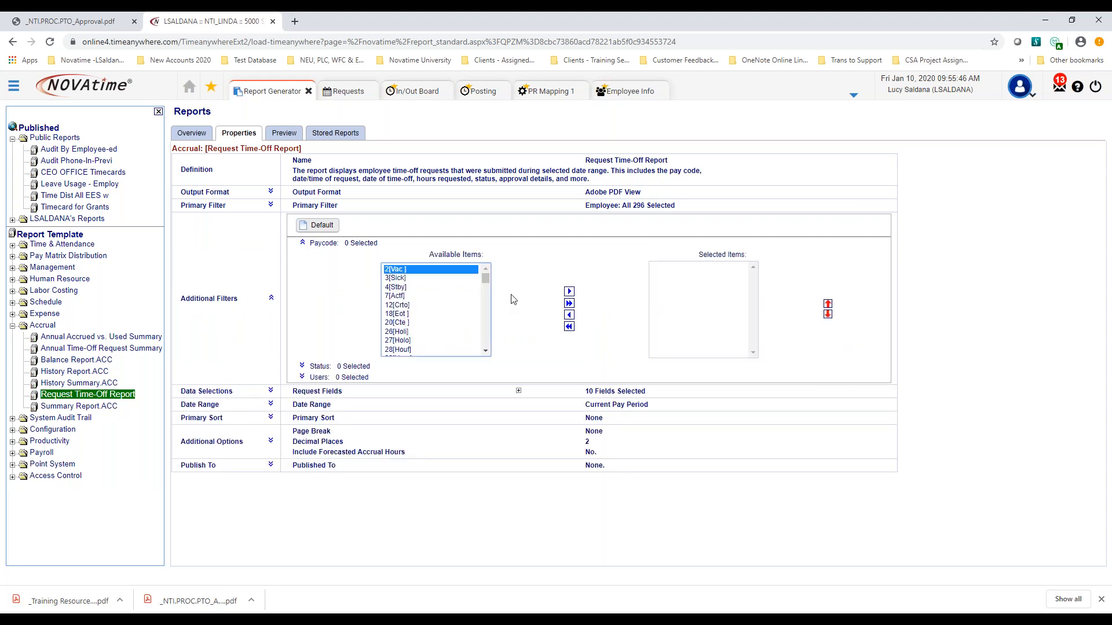
left_click(569, 291)
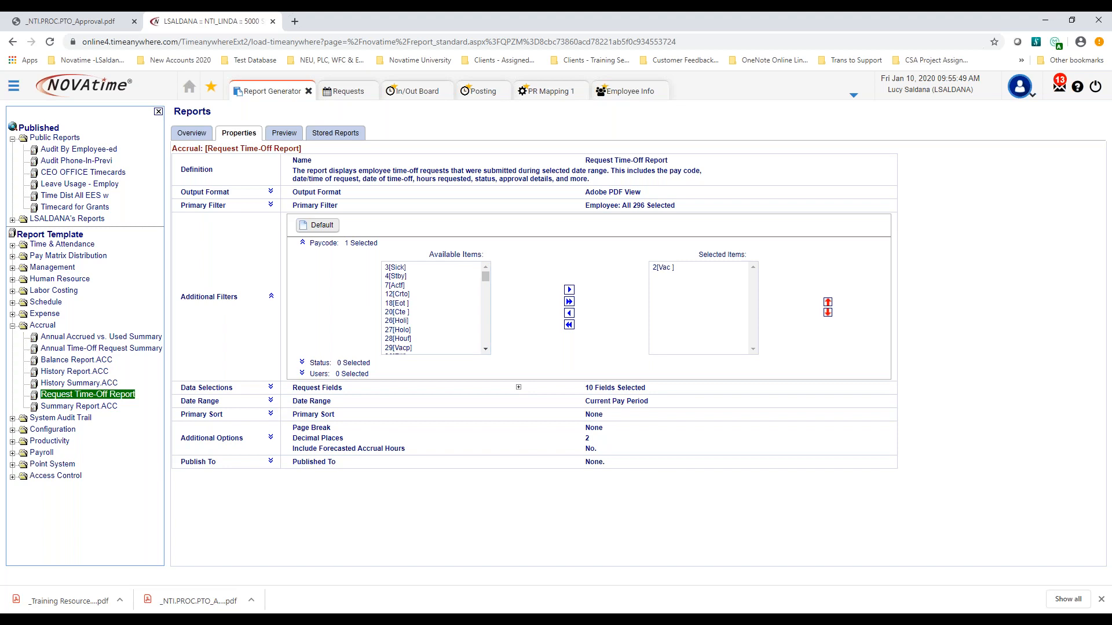
left_click(271, 402)
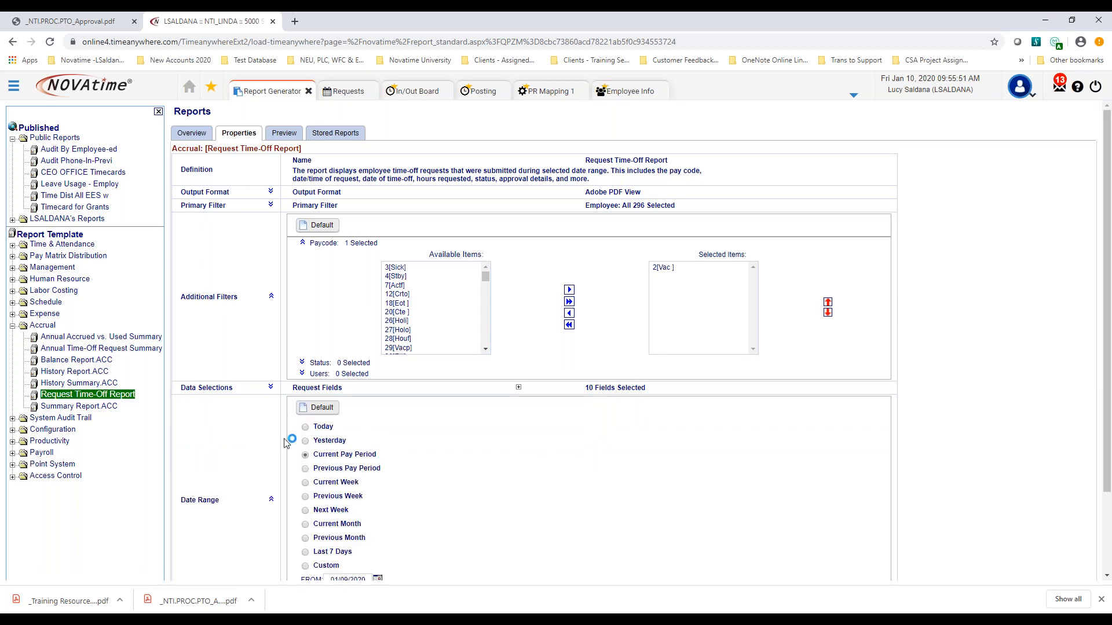
left_click(305, 525)
- Display the overview of all Accrual report descriptions and open the online help for reports
left_click(41, 327)
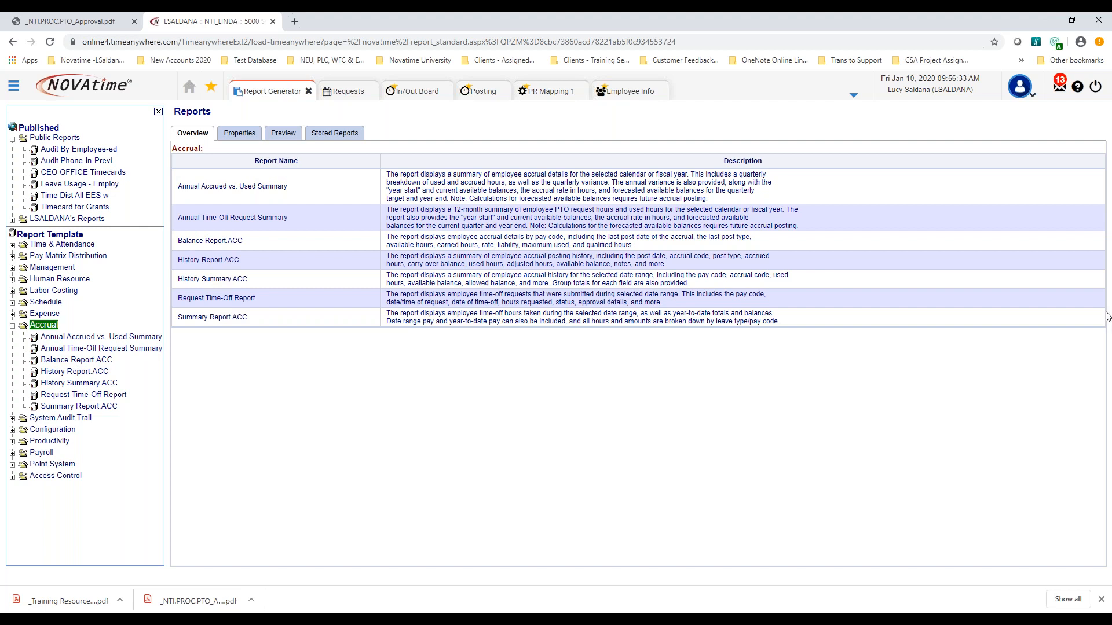
left_click(1077, 87)
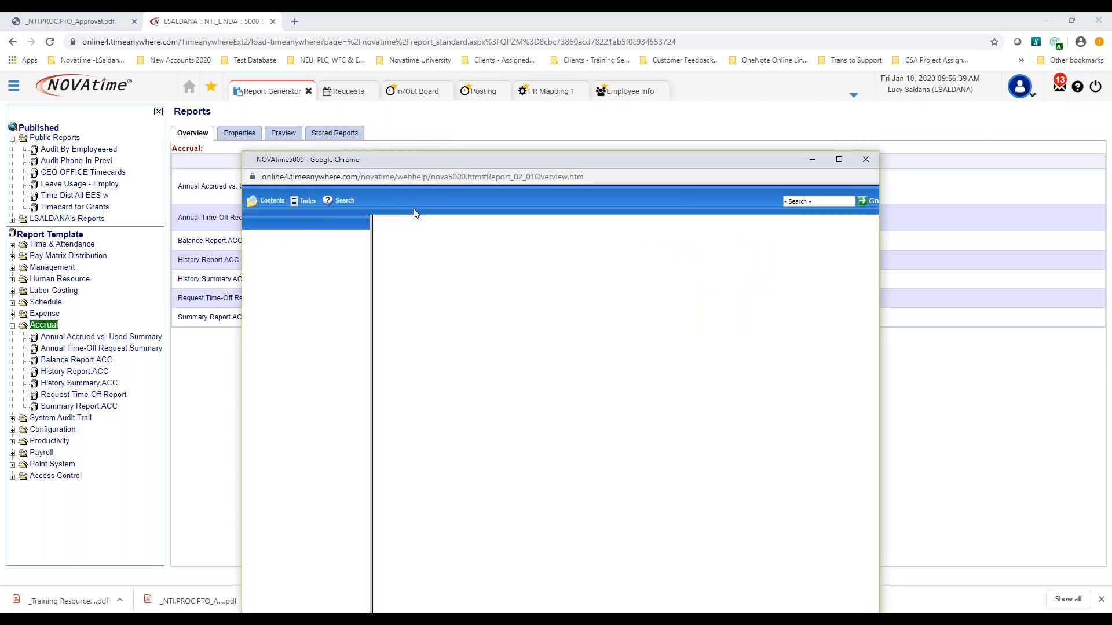